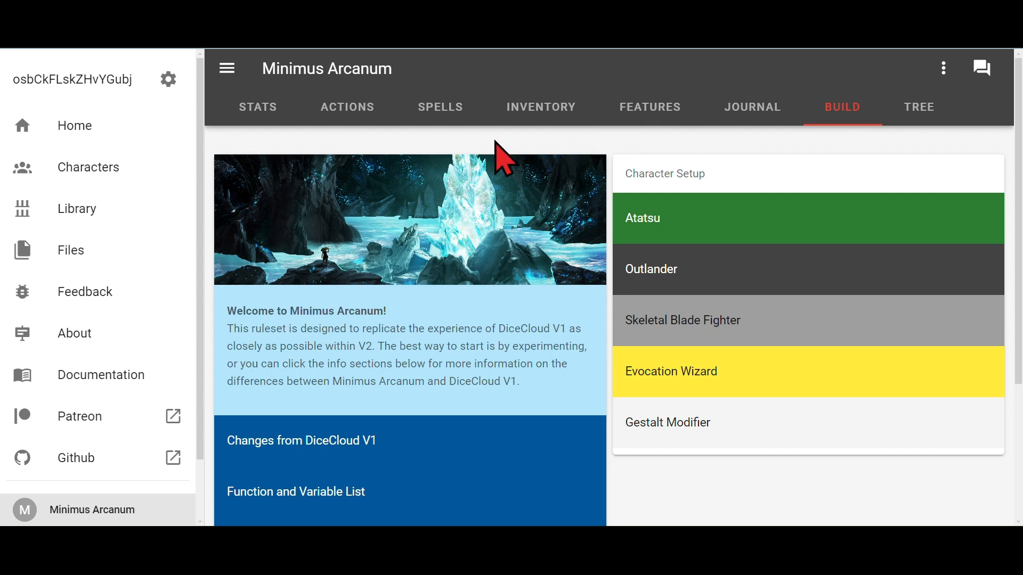
# Review the character's stats, saving throws and skills, and return to the build overview.
pyautogui.click(269, 114)
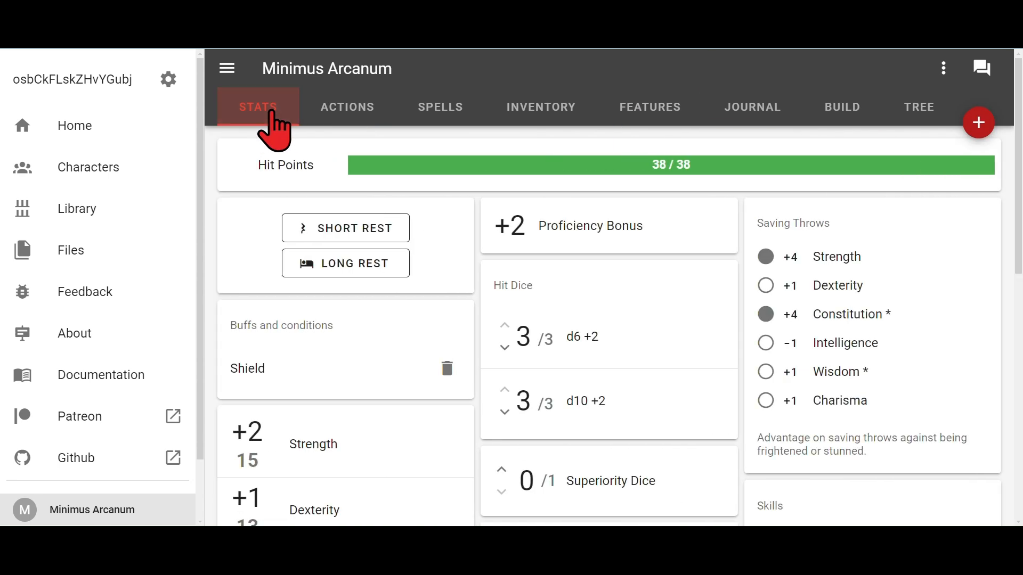
pyautogui.scroll(-8, 513, 387)
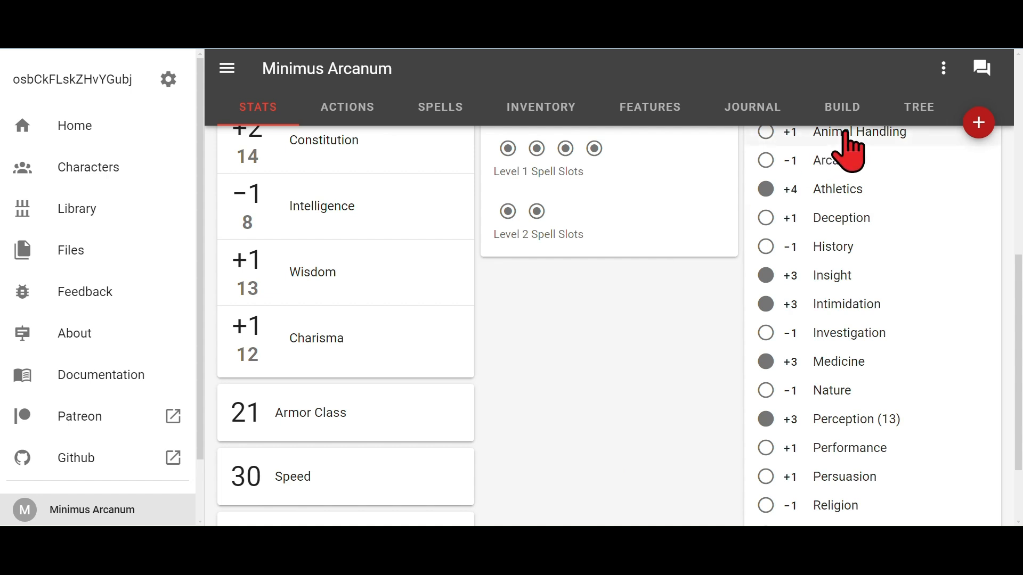
pyautogui.click(851, 107)
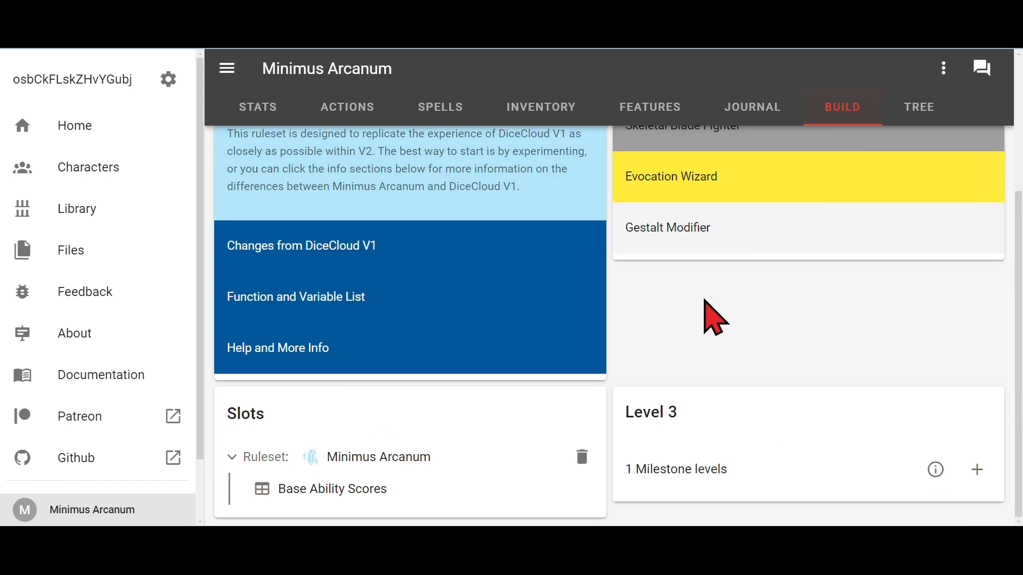
pyautogui.scroll(4, 713, 318)
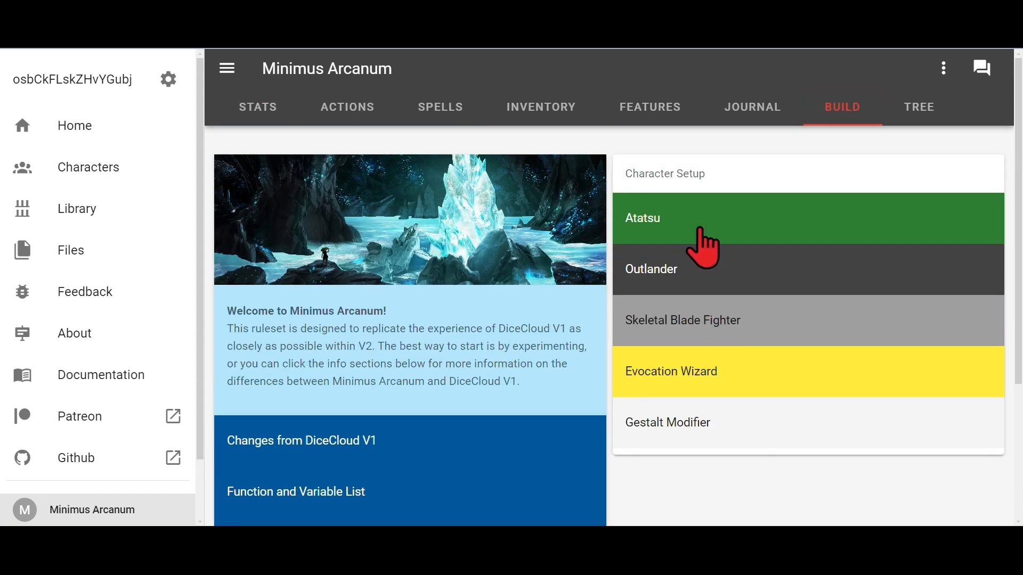
# Open the Outlander background's Lute Proficiency for editing and look over its settings.
pyautogui.click(661, 266)
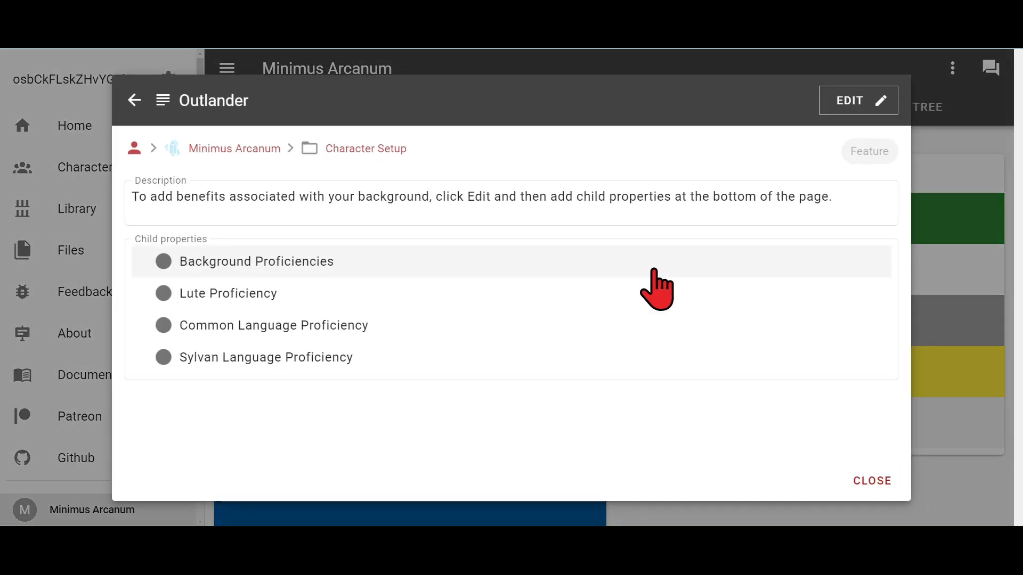
pyautogui.click(223, 296)
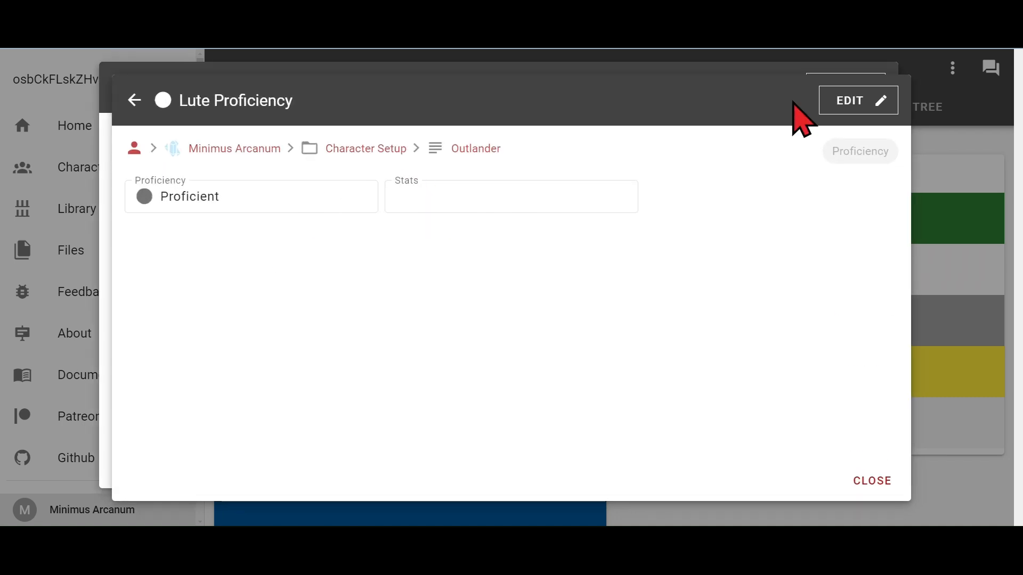
pyautogui.click(834, 107)
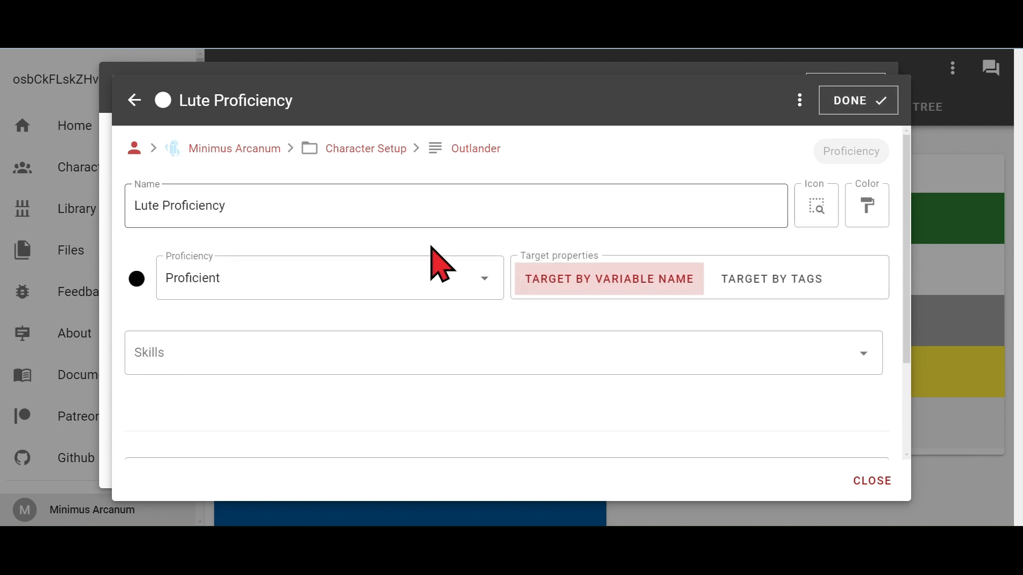
pyautogui.scroll(-2, 538, 346)
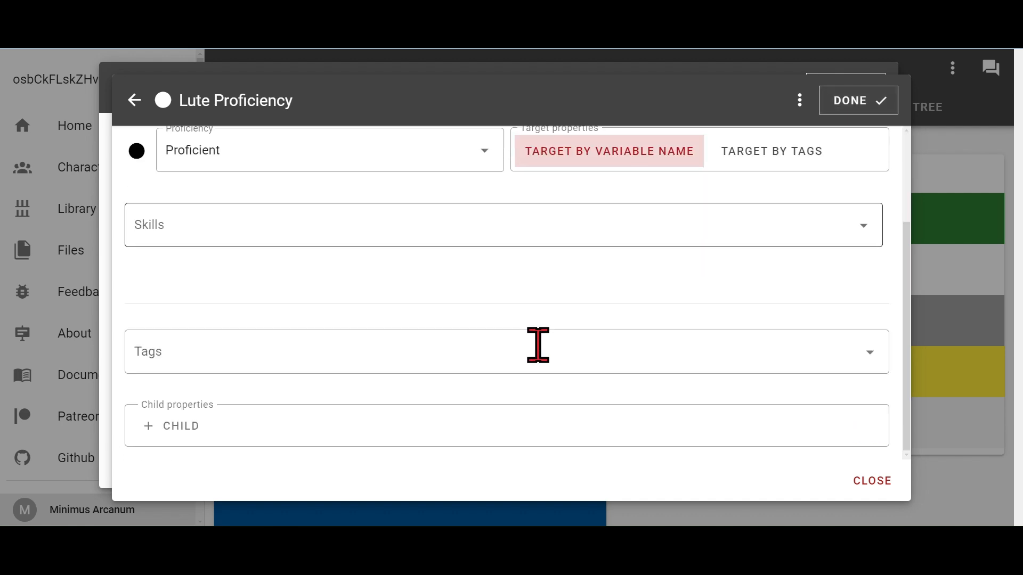
pyautogui.scroll(1, 240, 452)
pyautogui.scroll(1, 233, 383)
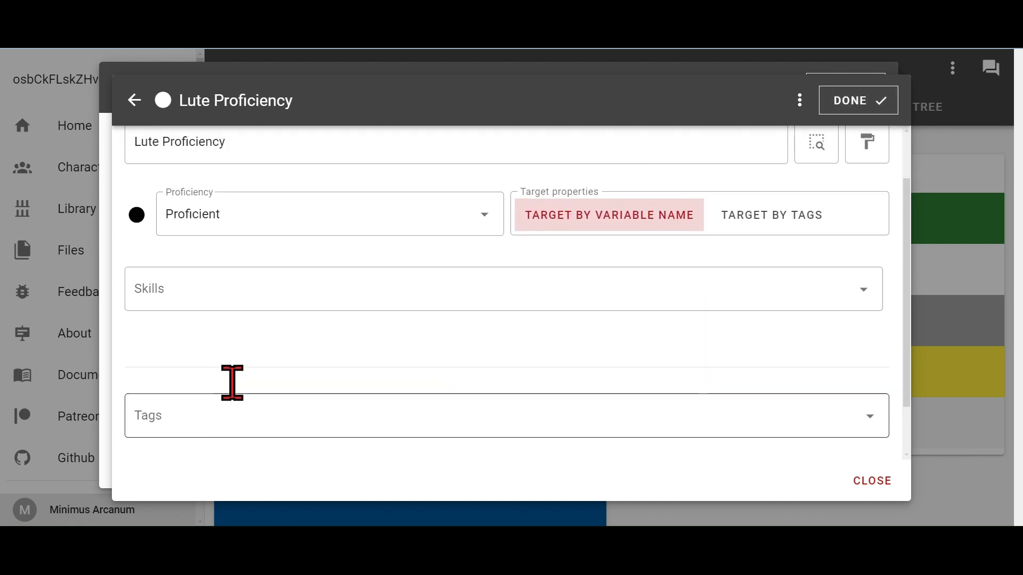
pyautogui.scroll(1, 232, 383)
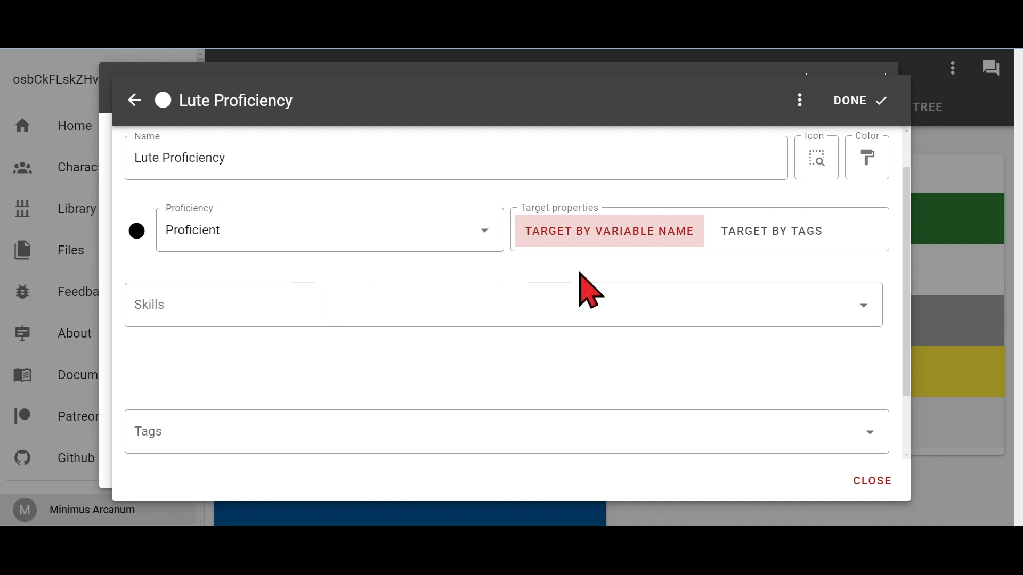
pyautogui.scroll(-2, 364, 358)
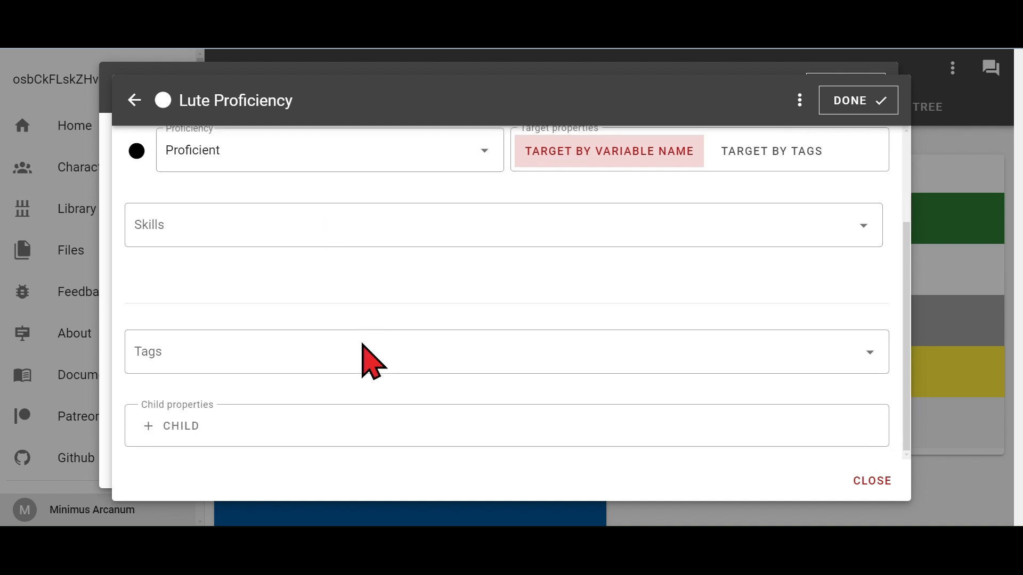
# Start a new Skill as a child property of the Lute Proficiency.
pyautogui.click(198, 426)
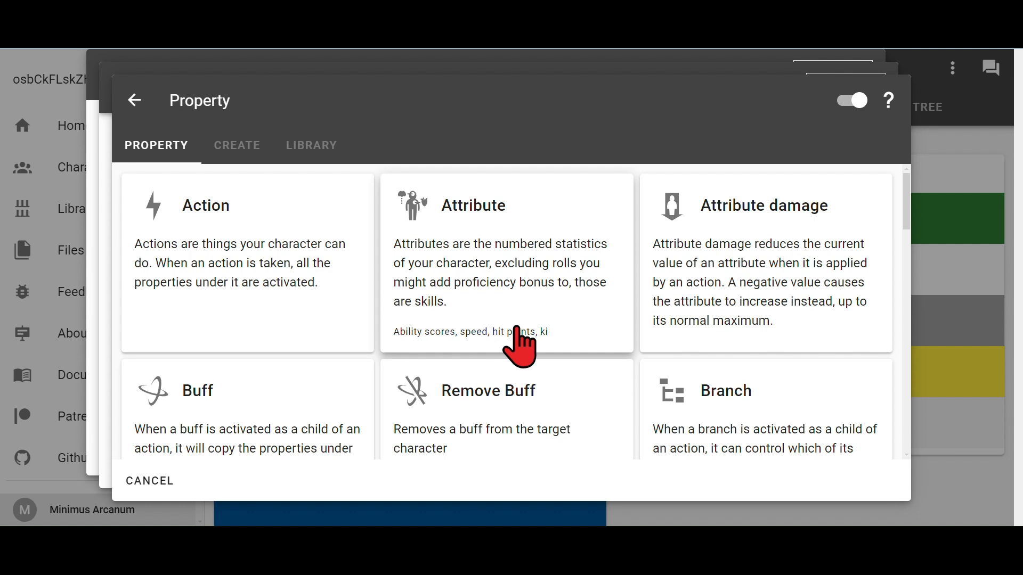
pyautogui.scroll(-4, 517, 340)
pyautogui.scroll(-9, 517, 373)
pyautogui.scroll(-3, 517, 368)
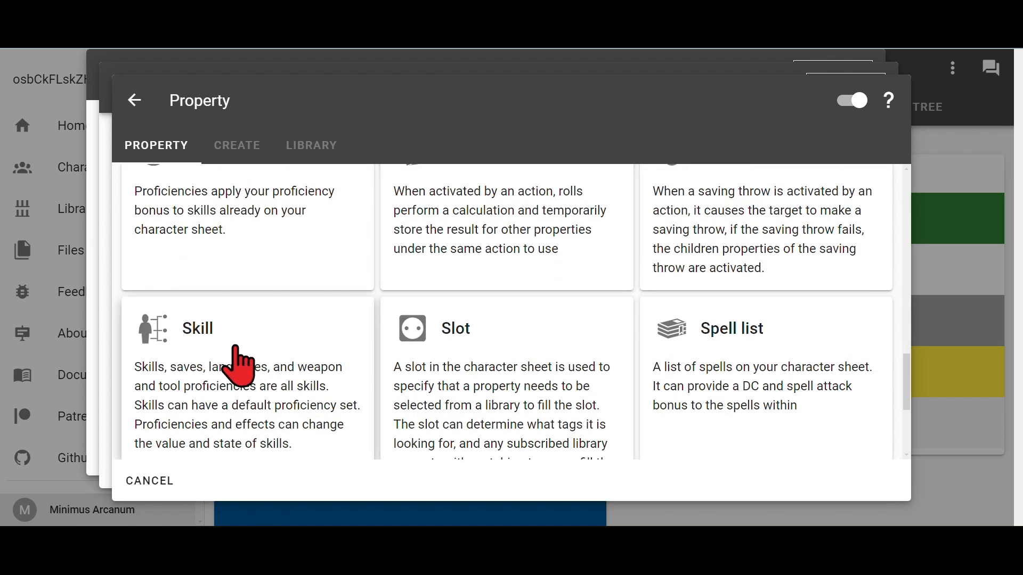
pyautogui.click(238, 366)
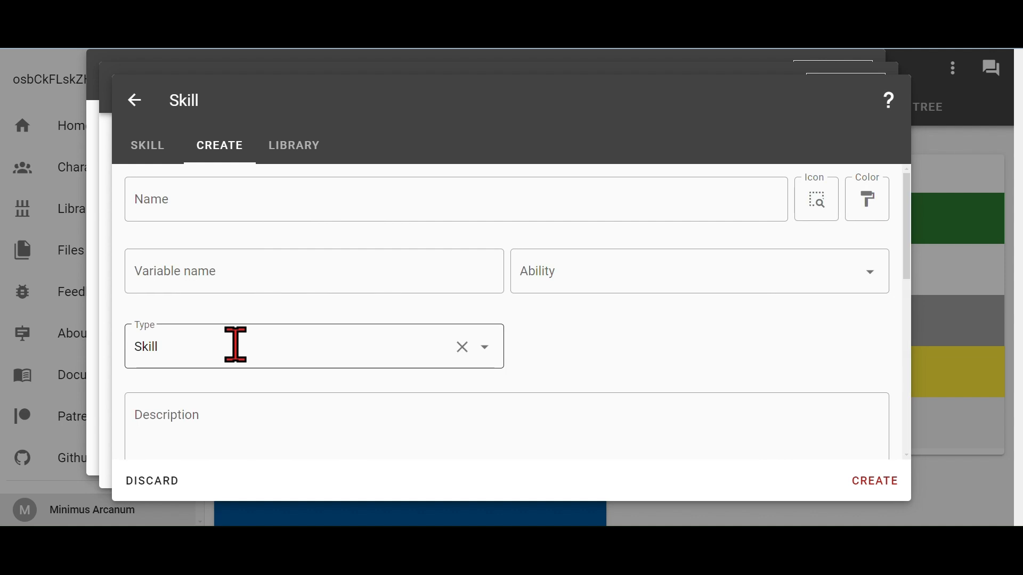
# Name the new skill Lute and give it the variable name luteInstrument.
pyautogui.click(211, 202)
pyautogui.write('Lute')
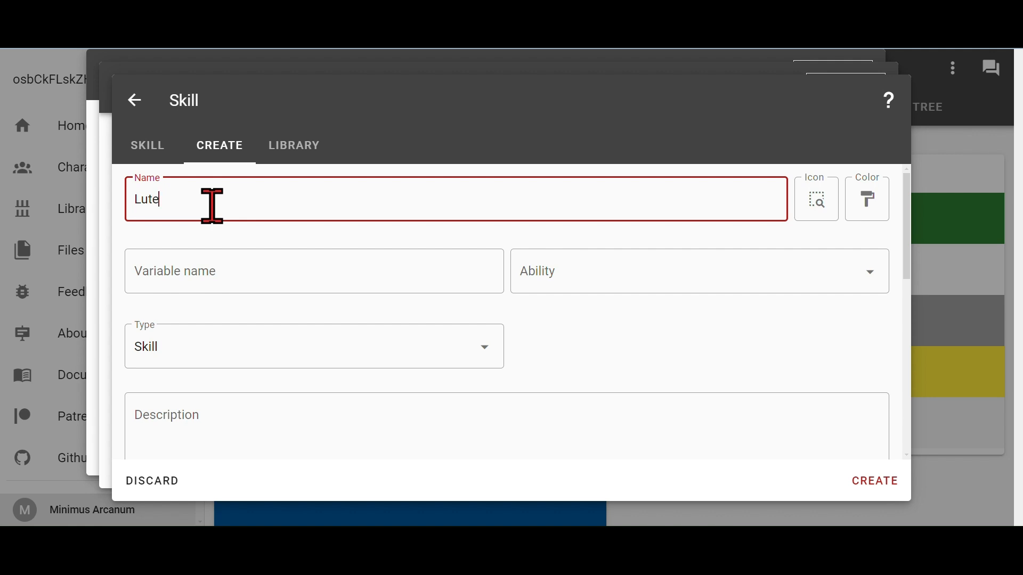
pyautogui.click(202, 268)
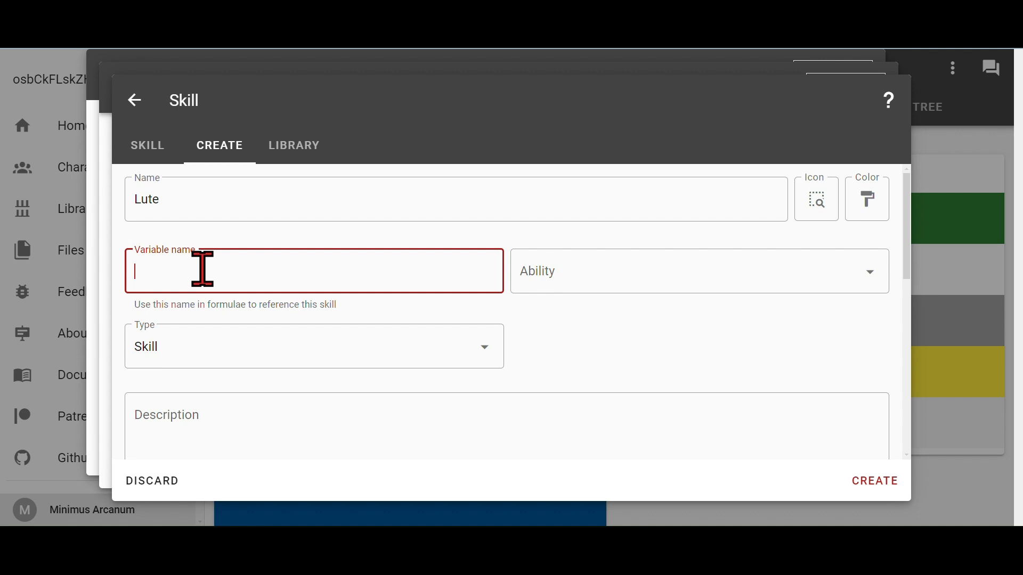
pyautogui.write('luteInstrument')
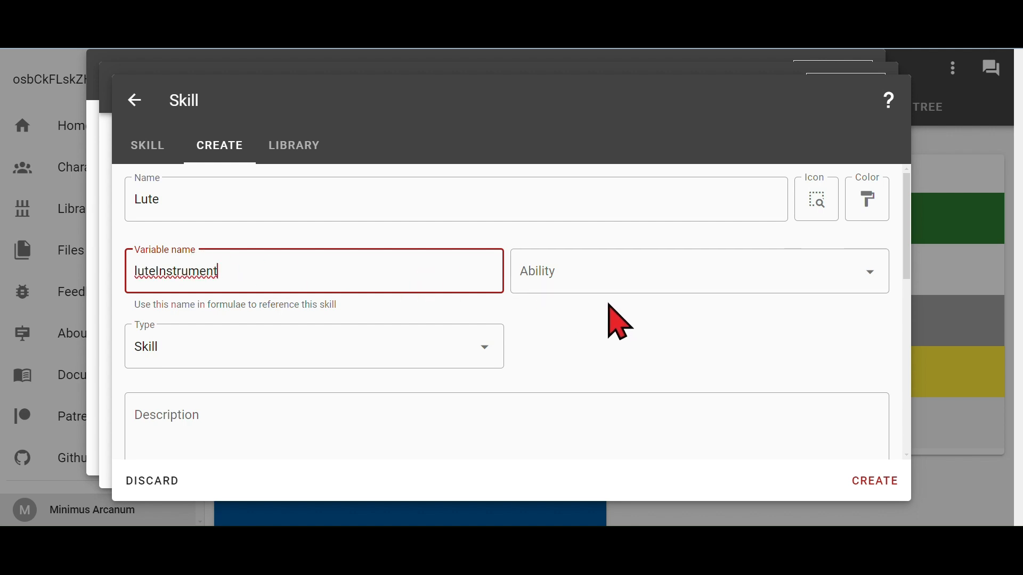
# Set the Lute skill's type to Tool.
pyautogui.scroll(-1, 541, 331)
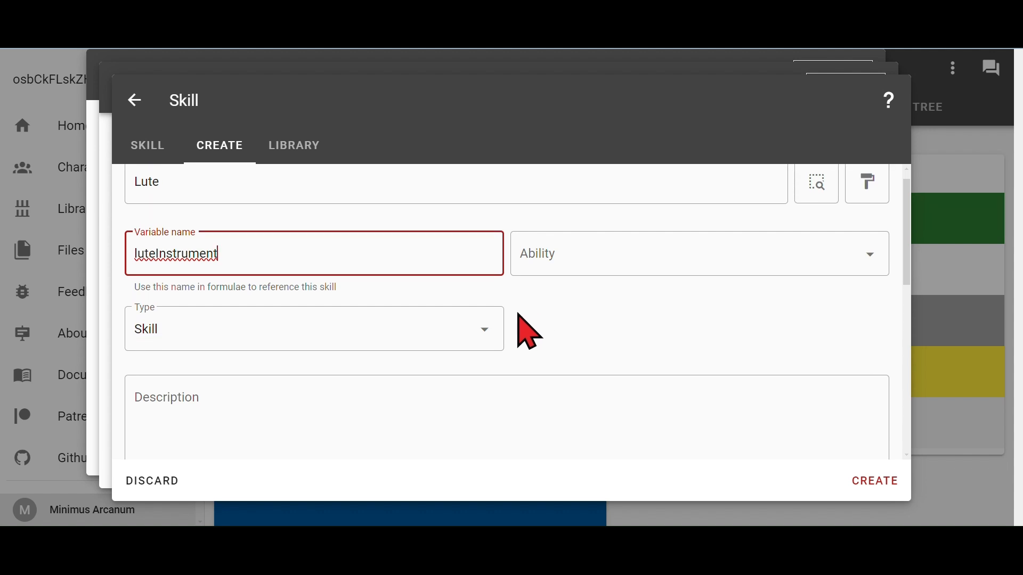
pyautogui.click(471, 339)
pyautogui.scroll(-3, 373, 421)
pyautogui.scroll(-1, 354, 421)
pyautogui.scroll(2, 355, 421)
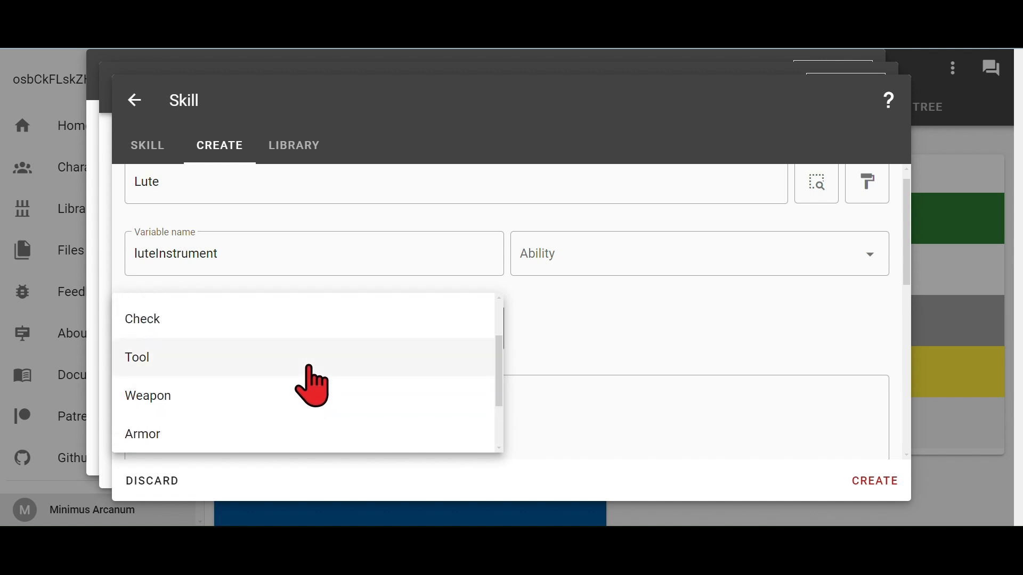
pyautogui.click(312, 373)
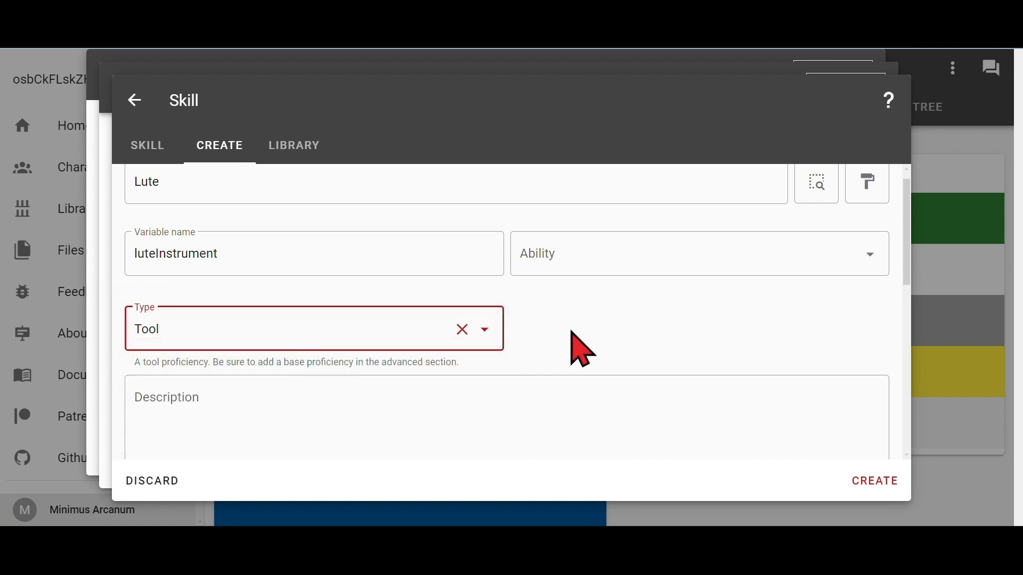
pyautogui.click(582, 349)
# Set the Lute skill's base proficiency to Proficient.
pyautogui.scroll(-2, 582, 349)
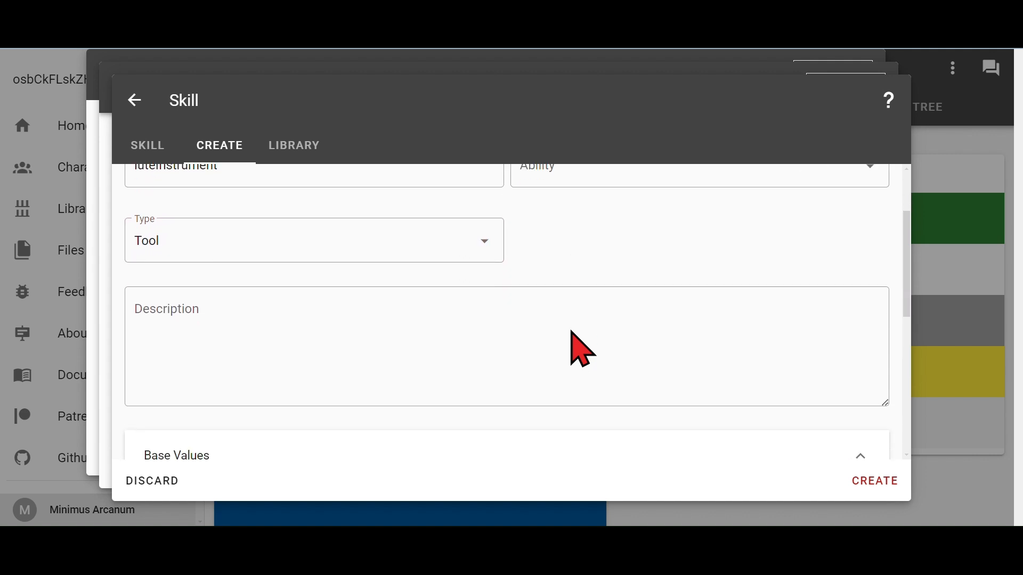
pyautogui.scroll(1, 583, 349)
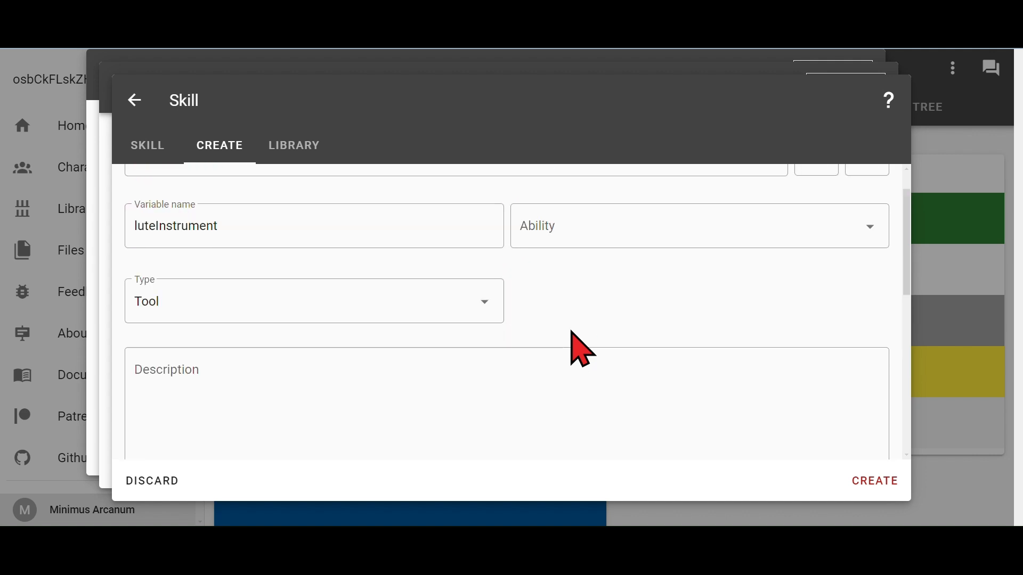
pyautogui.scroll(-1, 571, 331)
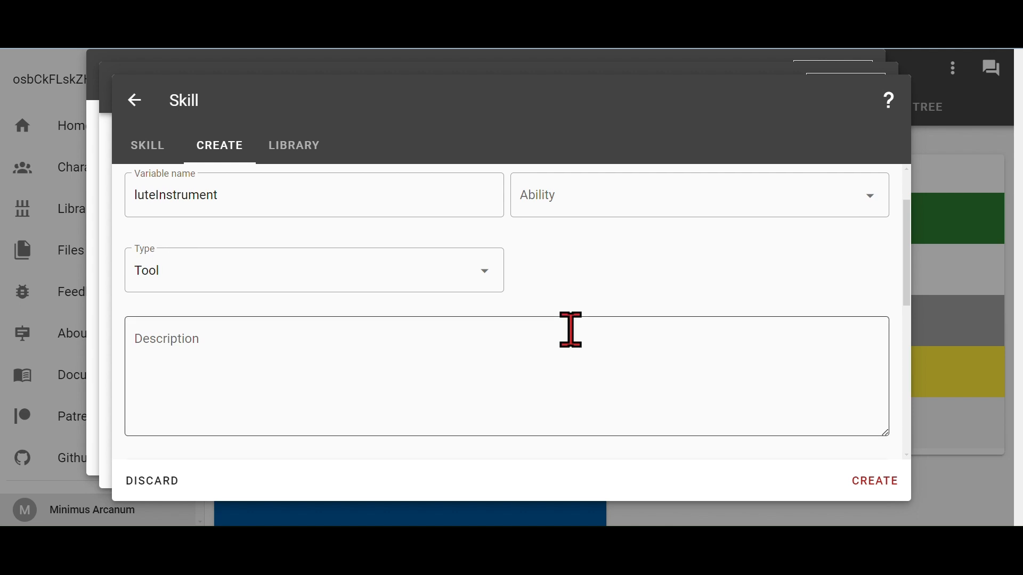
pyautogui.scroll(-3, 570, 330)
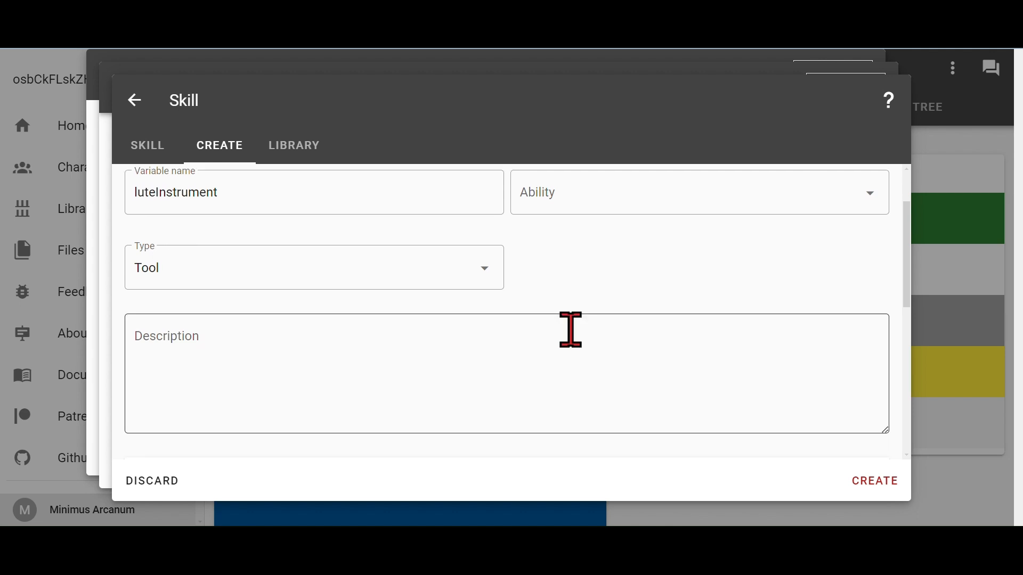
pyautogui.scroll(-1, 572, 349)
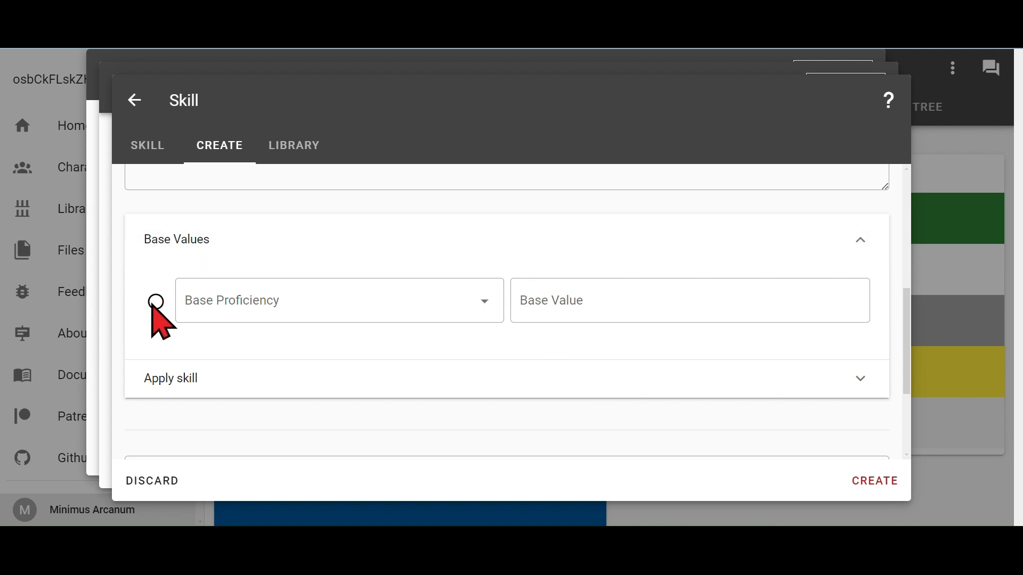
pyautogui.click(195, 312)
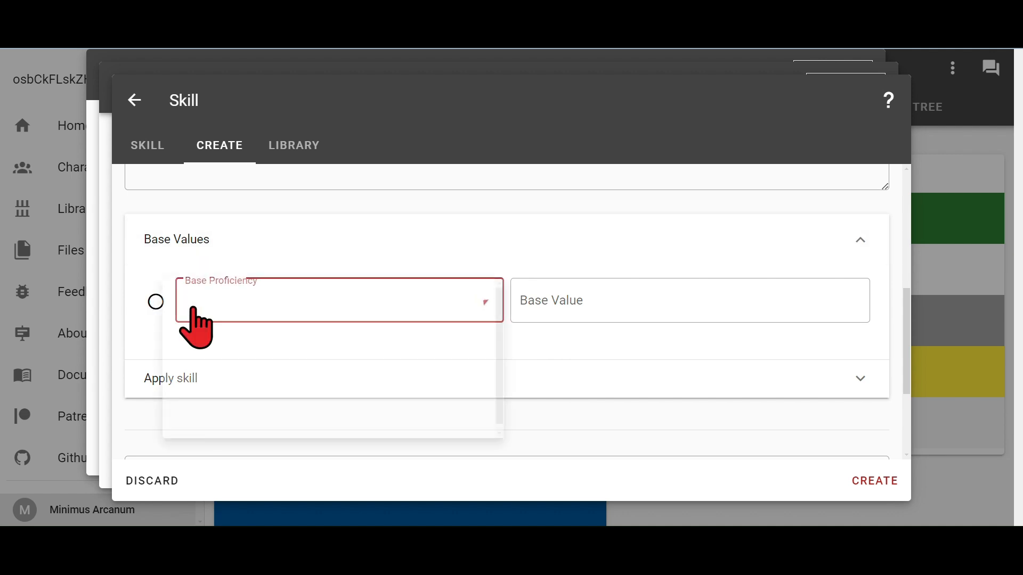
pyautogui.click(209, 311)
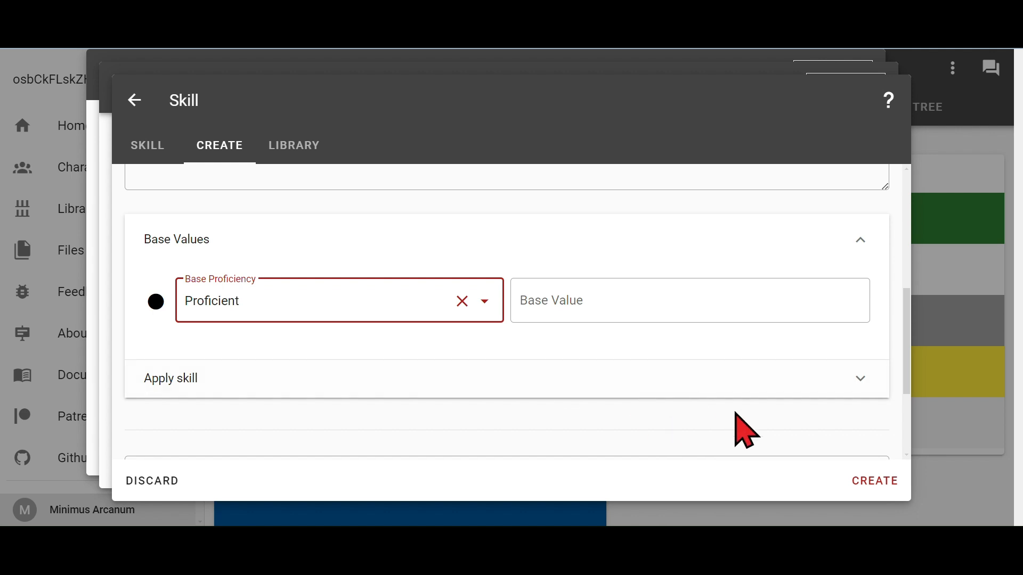
# Create the Lute skill, finish editing the Lute Proficiency and return to the Outlander feature.
pyautogui.click(850, 477)
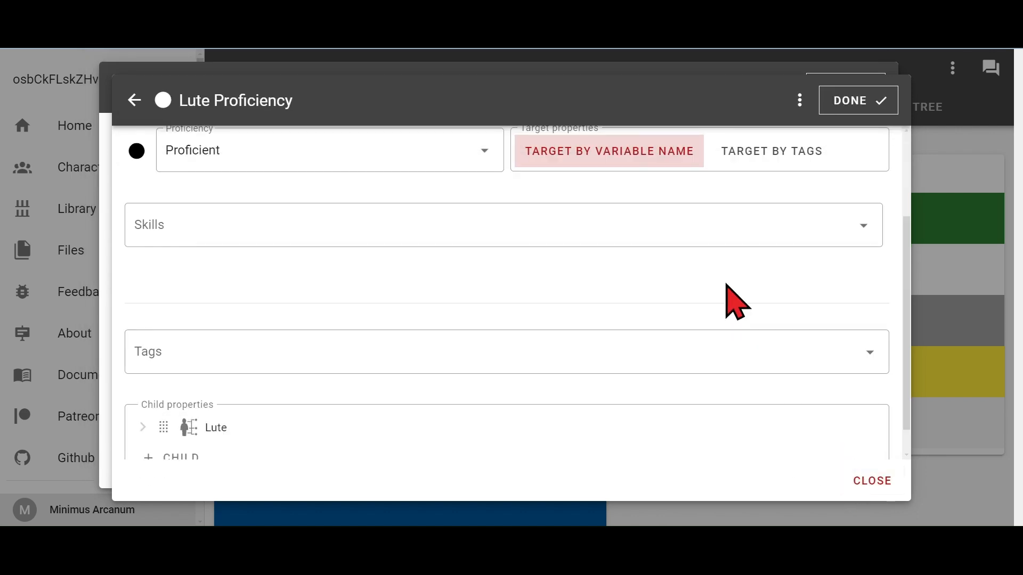
pyautogui.click(841, 101)
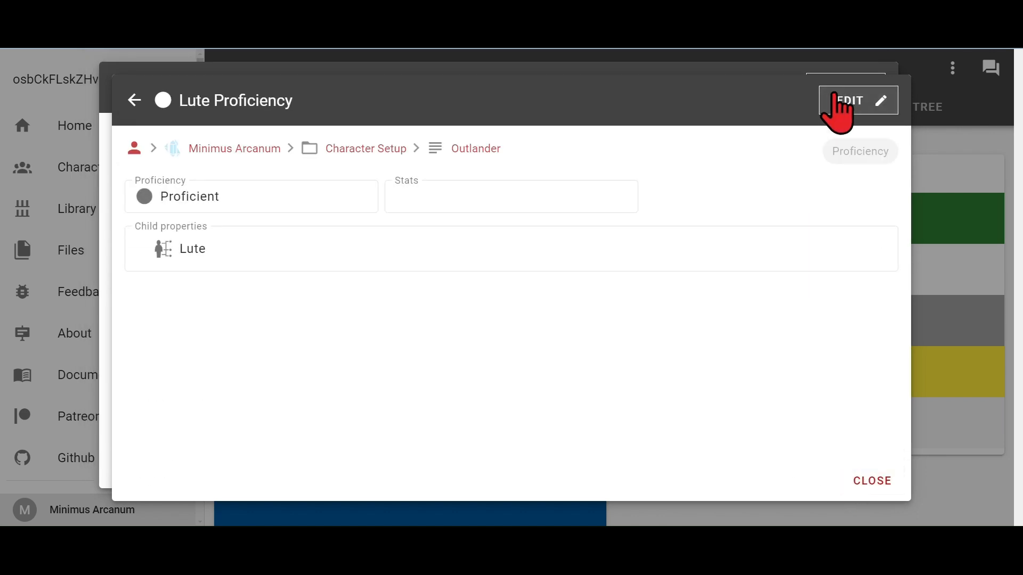
pyautogui.click(135, 100)
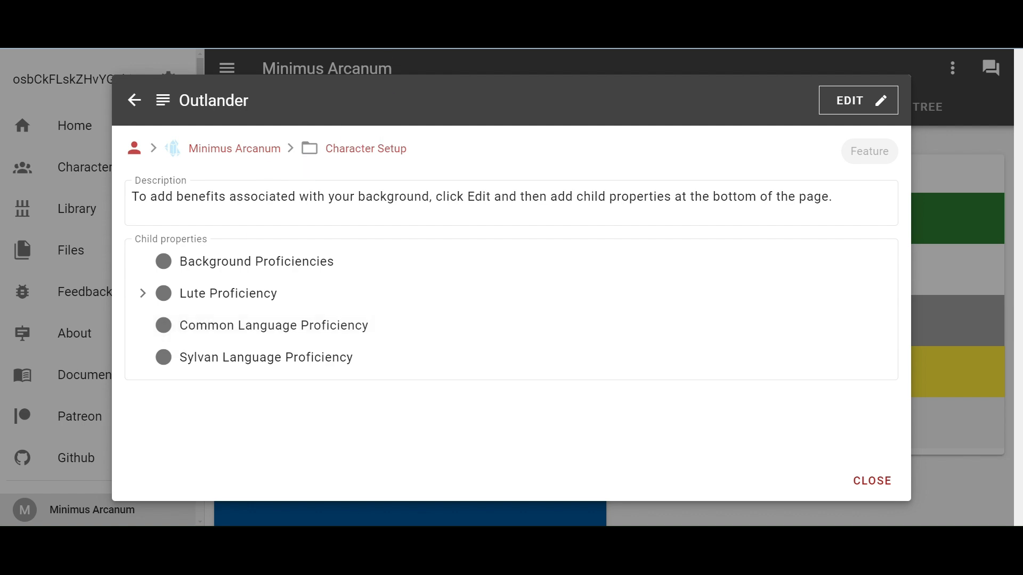
# Edit the Common Language Proficiency and start a new Skill as its child property.
pyautogui.click(212, 325)
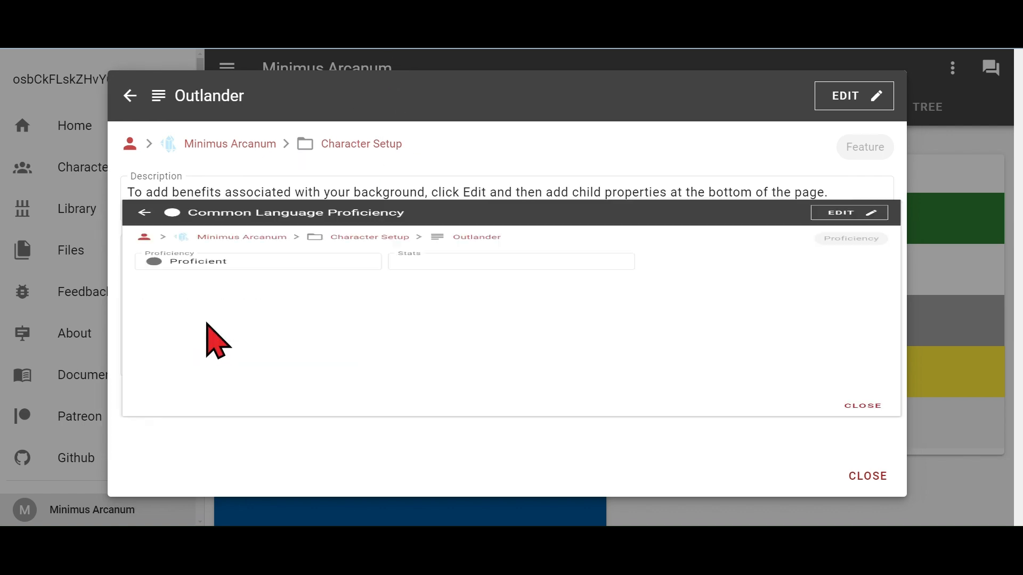
pyautogui.click(860, 101)
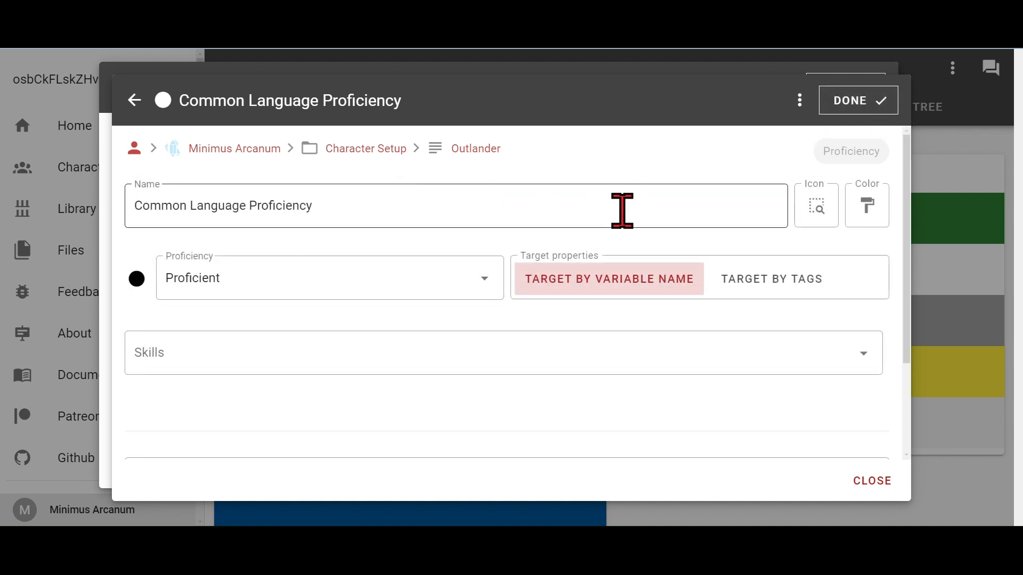
pyautogui.scroll(-3, 244, 394)
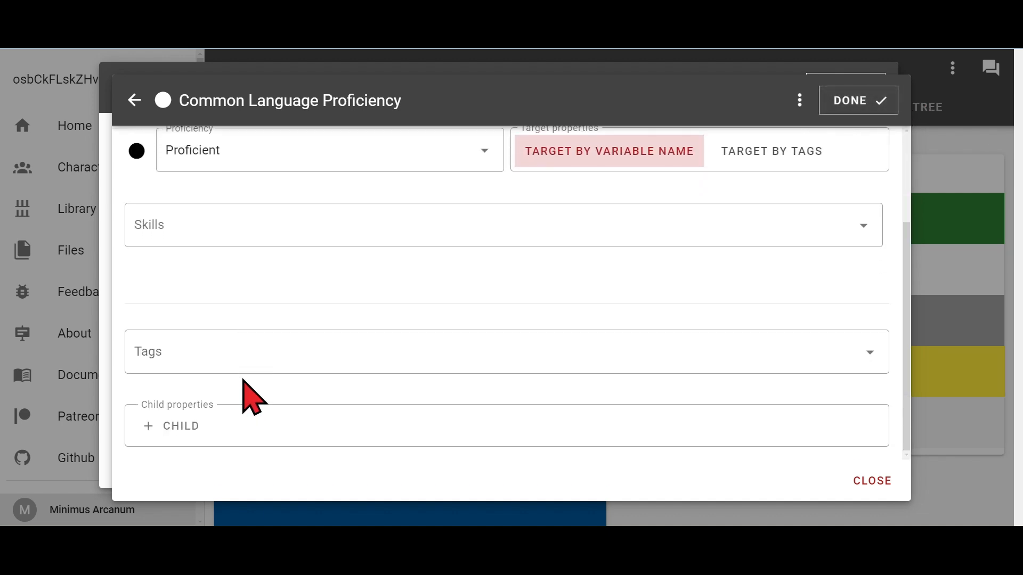
pyautogui.click(186, 426)
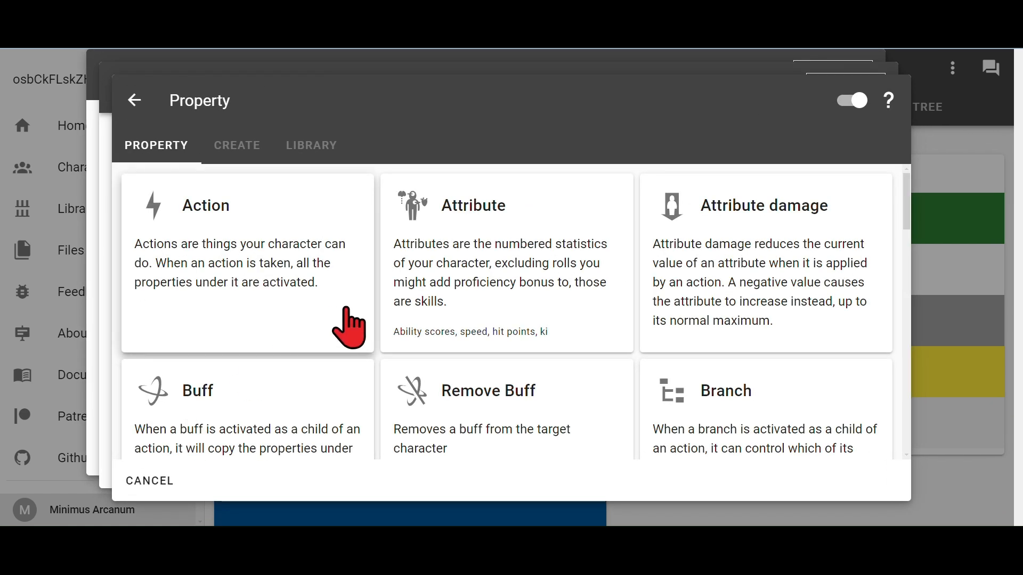
pyautogui.scroll(-10, 347, 317)
pyautogui.scroll(-3, 349, 327)
pyautogui.click(290, 308)
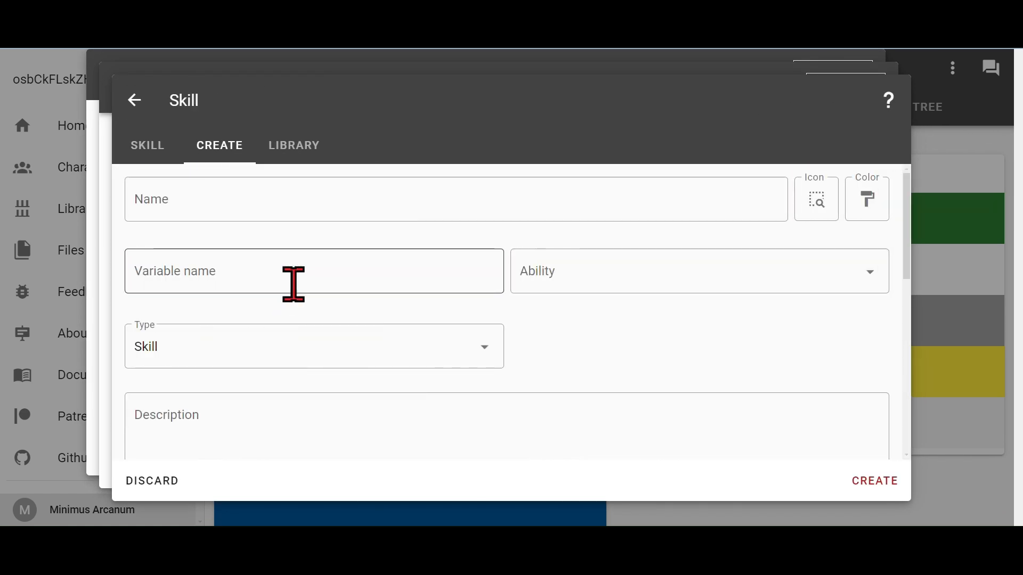
# Name the new skill Common and give it the variable name commonLanguage.
pyautogui.click(317, 186)
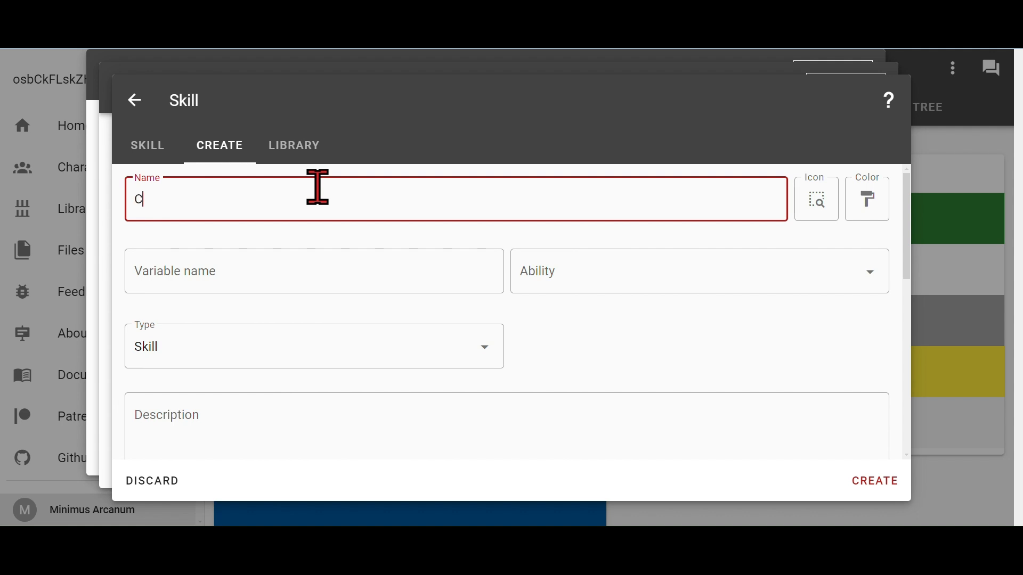
pyautogui.click(291, 271)
pyautogui.write('commonLanguage')
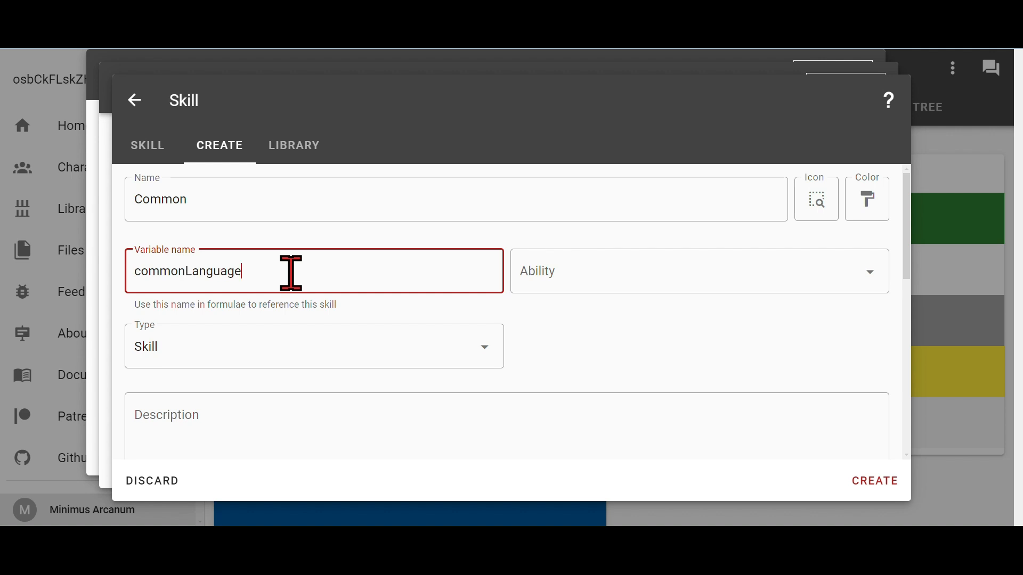
# Set the Common skill's type to Language and its base proficiency to Proficient.
pyautogui.click(295, 345)
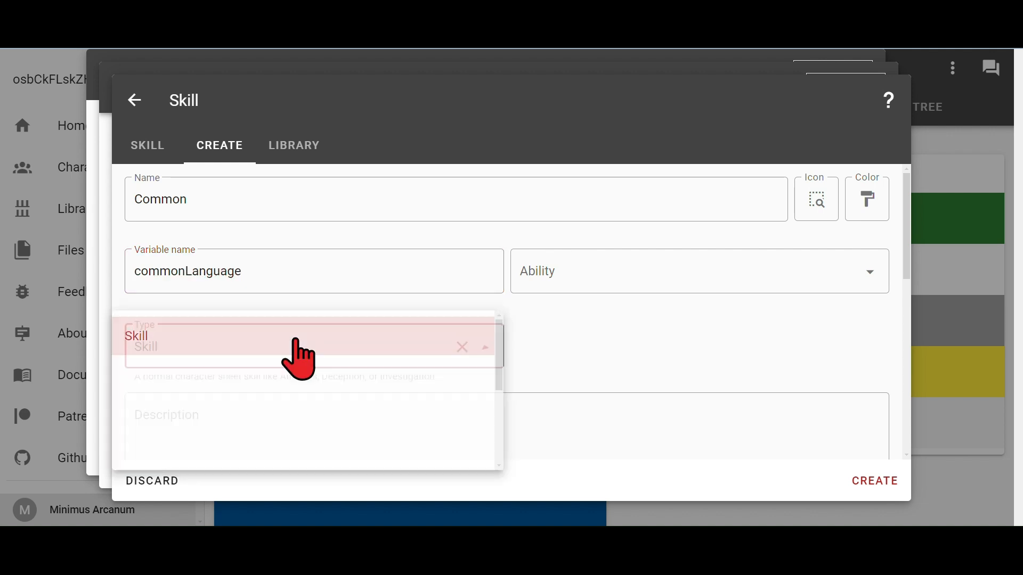
pyautogui.scroll(-3, 258, 422)
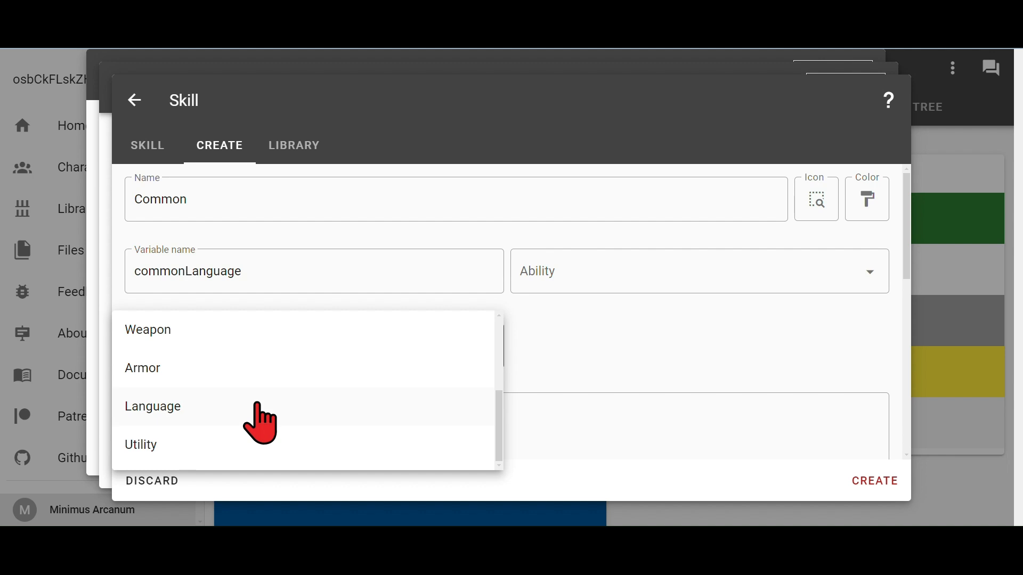
pyautogui.click(227, 406)
pyautogui.click(644, 338)
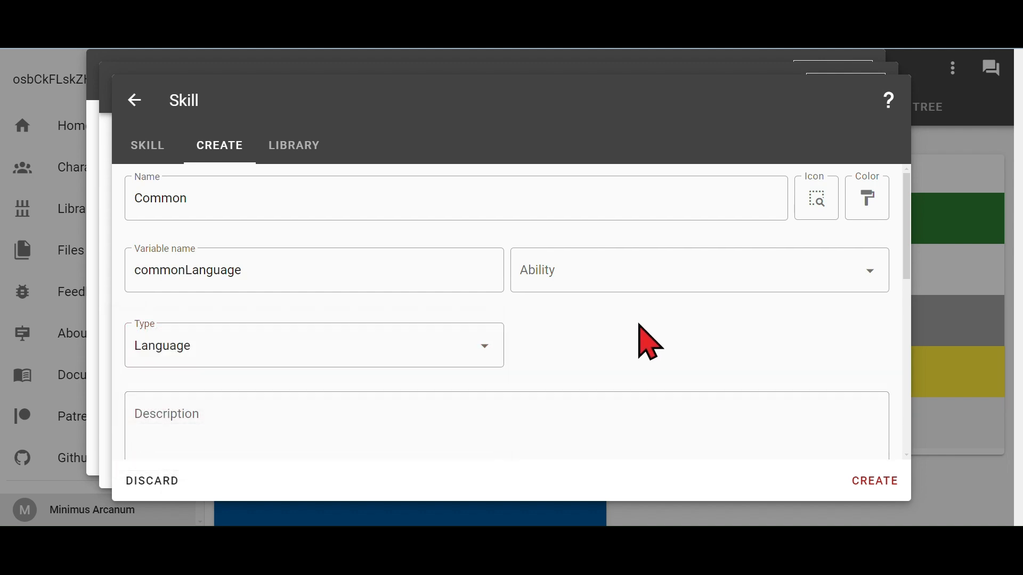
pyautogui.scroll(-3, 642, 330)
pyautogui.scroll(-3, 495, 442)
pyautogui.click(227, 323)
pyautogui.click(227, 323)
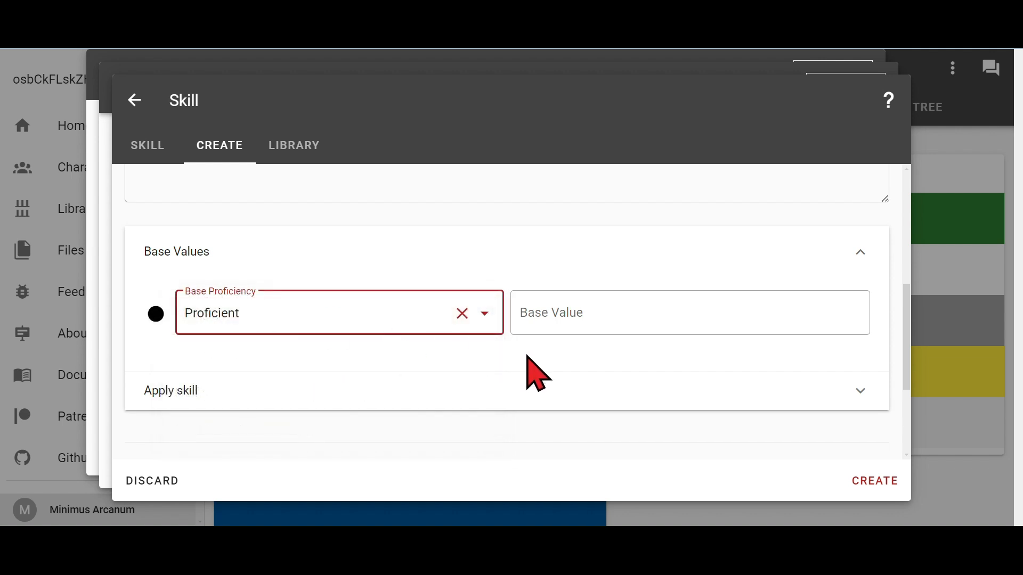
pyautogui.scroll(-2, 695, 426)
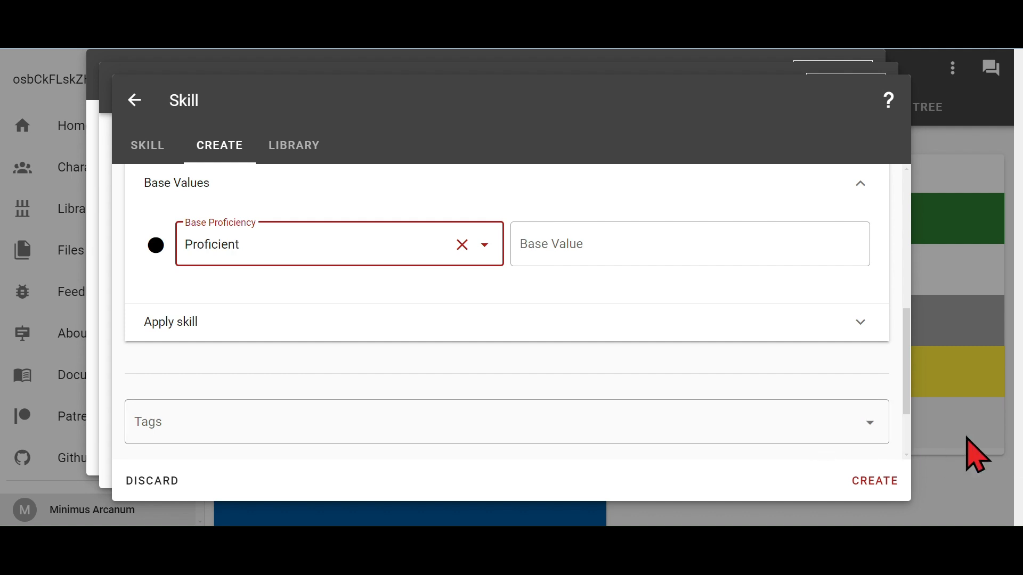
# Create the Common skill, finish editing the Common Language Proficiency and return to the Outlander feature.
pyautogui.click(873, 481)
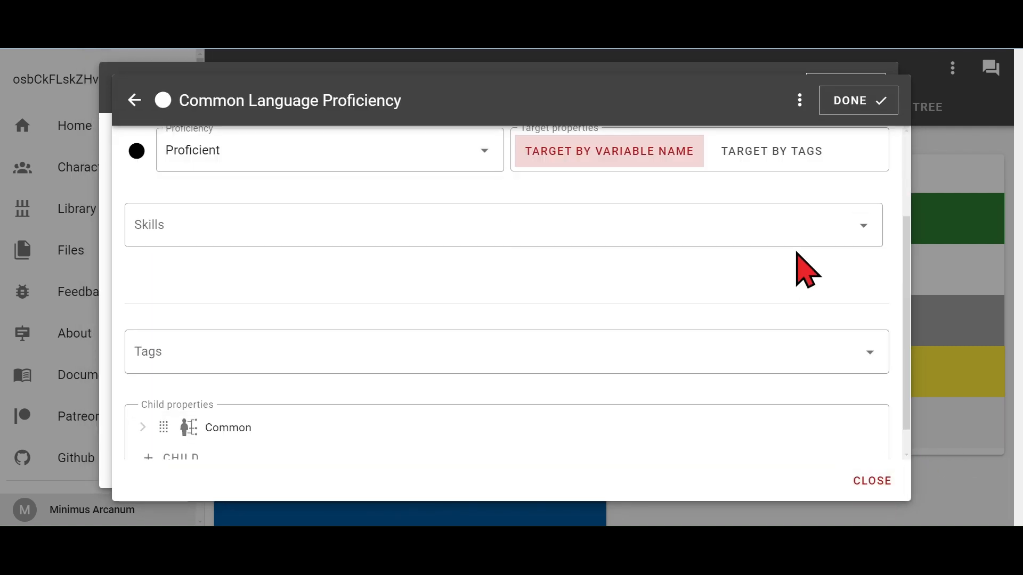
pyautogui.click(829, 106)
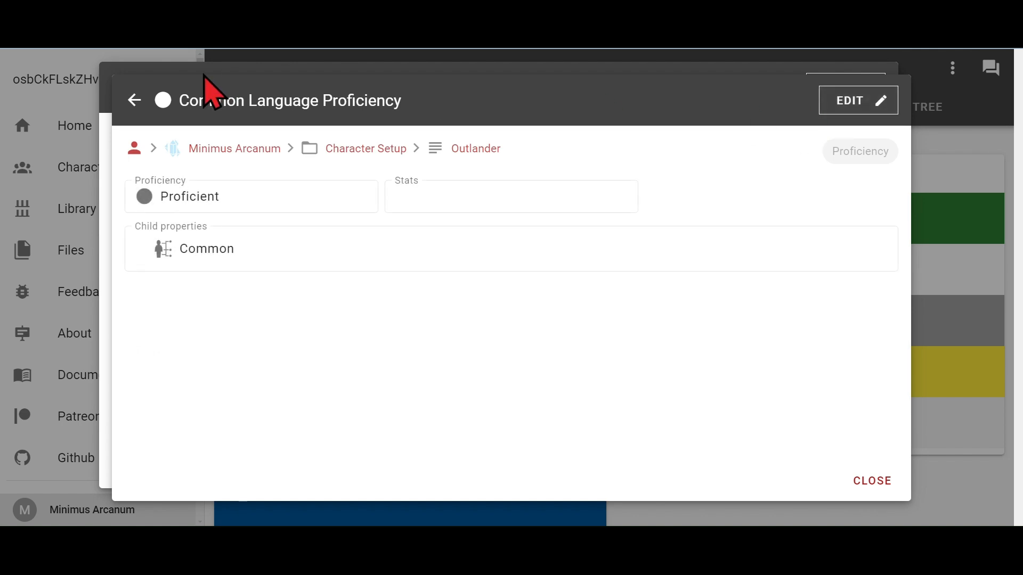
pyautogui.click(134, 100)
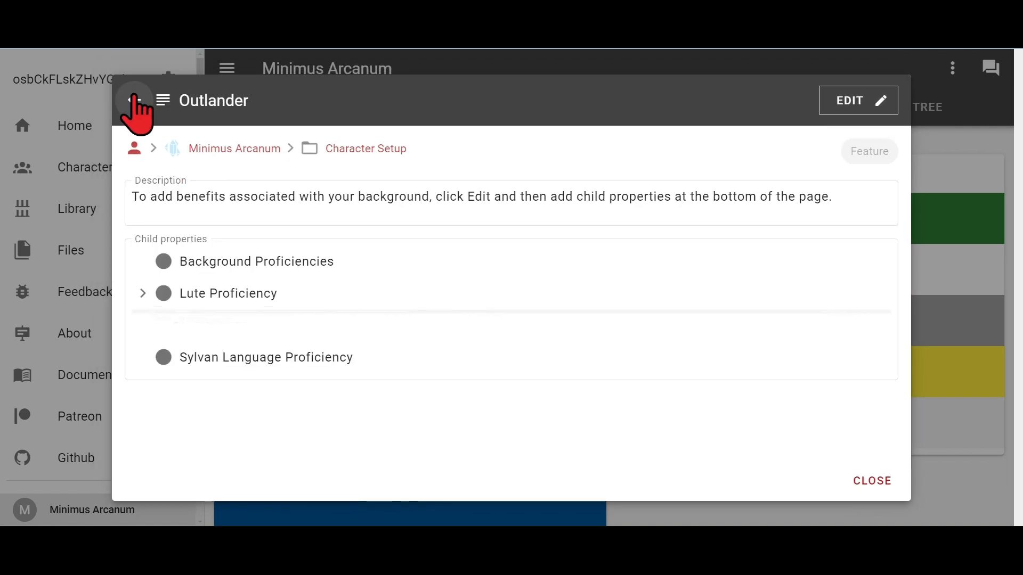
# Edit the Sylvan Language Proficiency and start a new Skill as its child property.
pyautogui.click(165, 358)
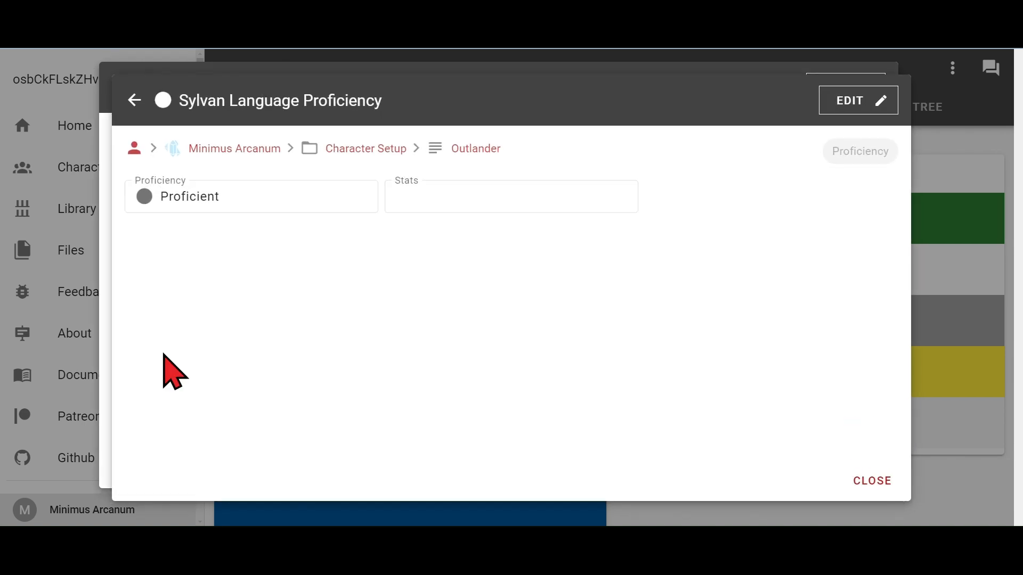
pyautogui.click(837, 113)
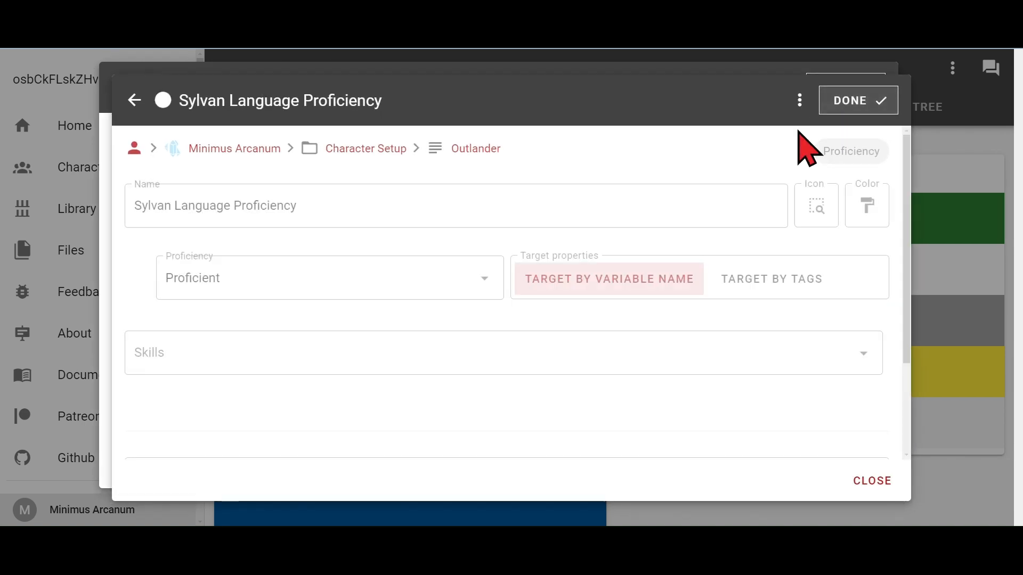
pyautogui.scroll(-2, 384, 287)
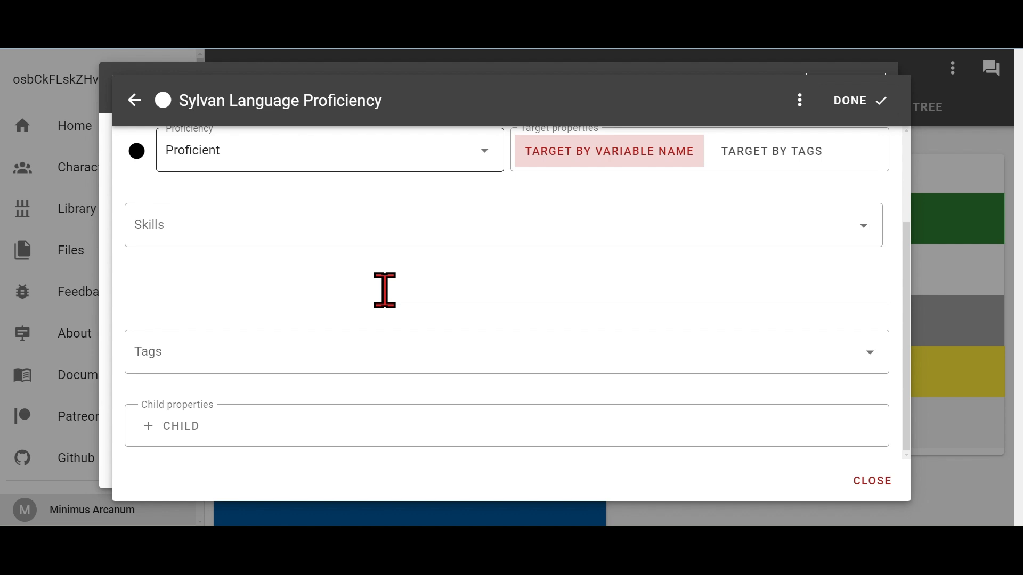
pyautogui.click(191, 426)
pyautogui.scroll(-15, 292, 347)
pyautogui.scroll(-3, 296, 349)
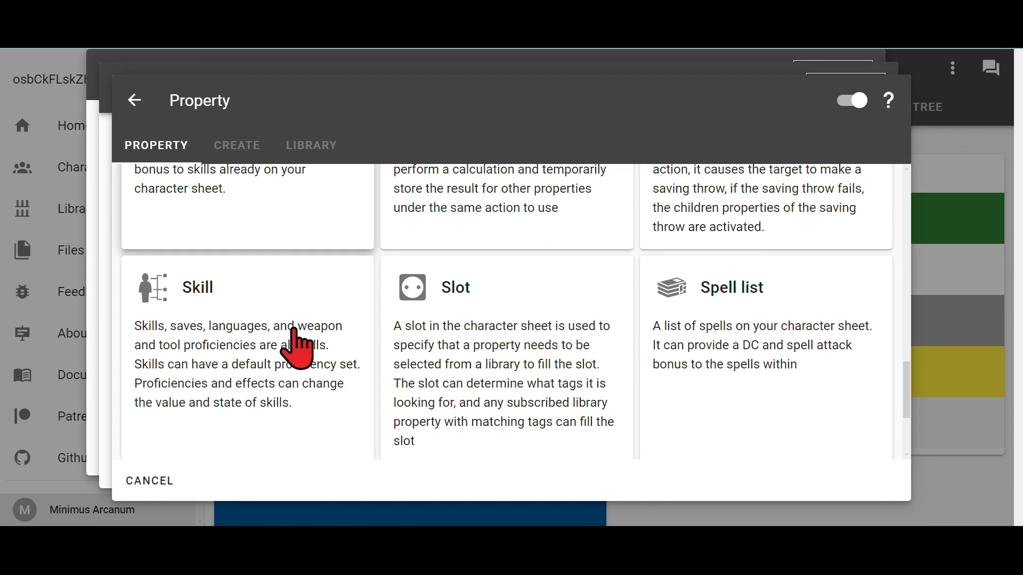
pyautogui.click(258, 358)
# Name the new skill Sylvan and give it the variable name sylvanLaguage.
pyautogui.click(279, 212)
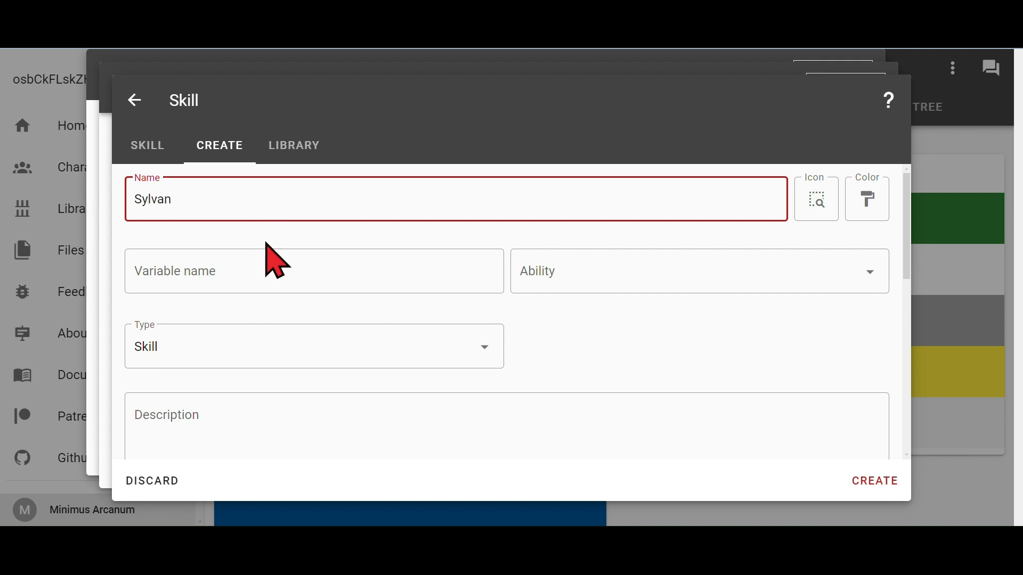
pyautogui.click(253, 264)
pyautogui.write('sylvanLaguage')
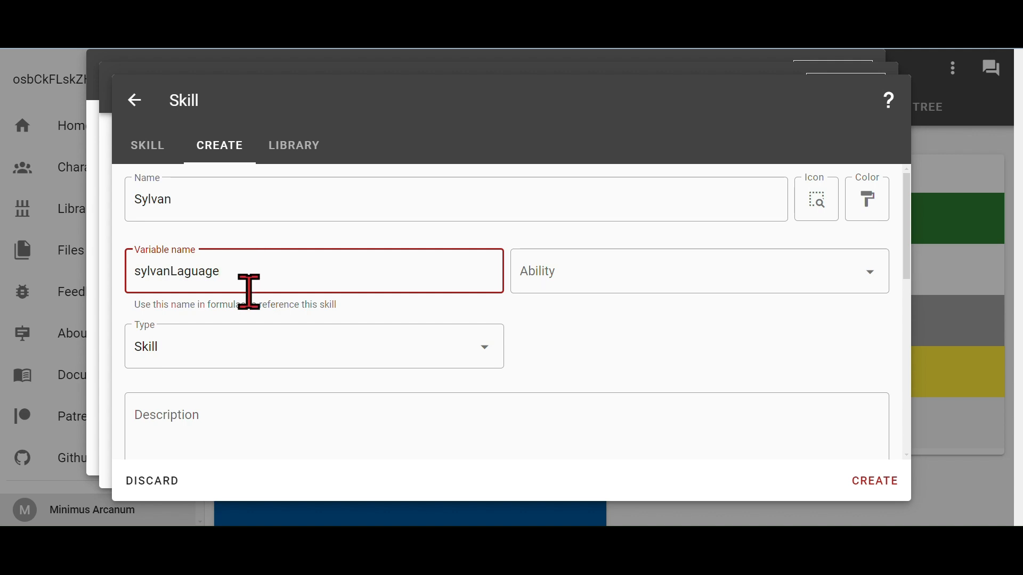
# Set the Sylvan skill's type to Language and its base proficiency to Proficient.
pyautogui.click(247, 346)
pyautogui.scroll(-3, 243, 405)
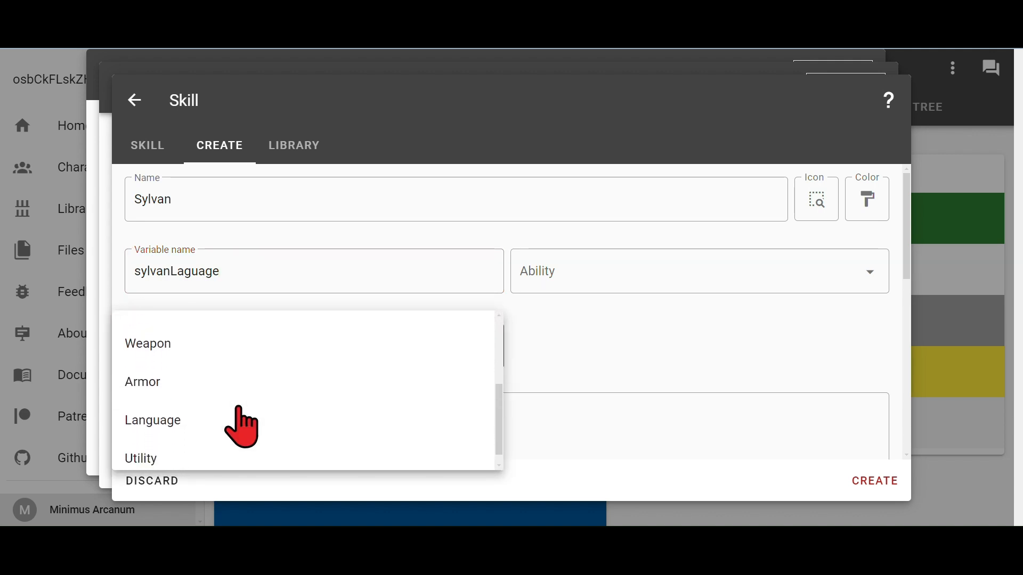
pyautogui.click(237, 421)
pyautogui.scroll(-1, 581, 373)
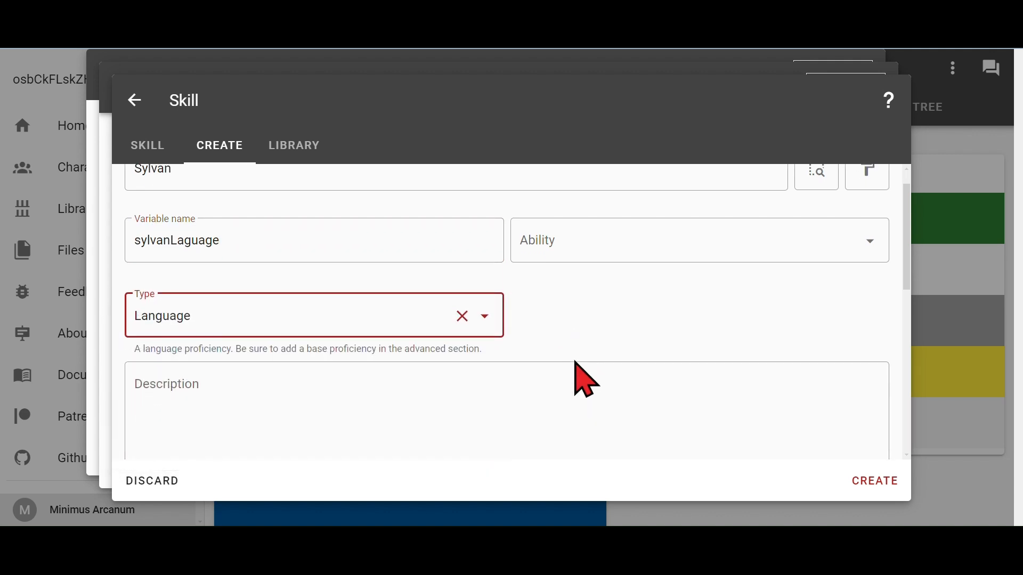
pyautogui.scroll(-5, 581, 373)
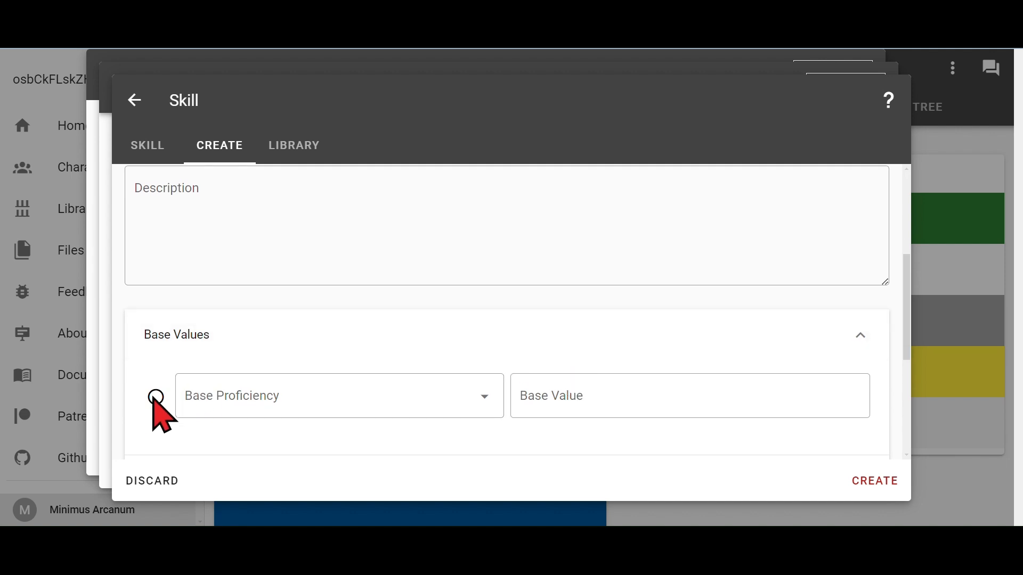
pyautogui.click(202, 398)
pyautogui.click(221, 391)
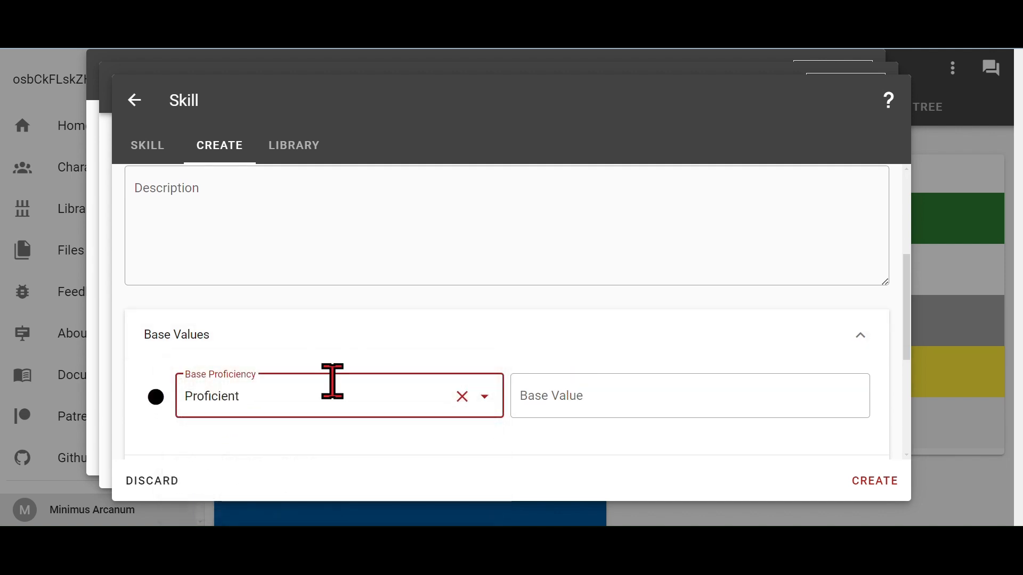
# Create the Sylvan skill, finish editing the Sylvan Language Proficiency and close the Outlander feature.
pyautogui.click(874, 481)
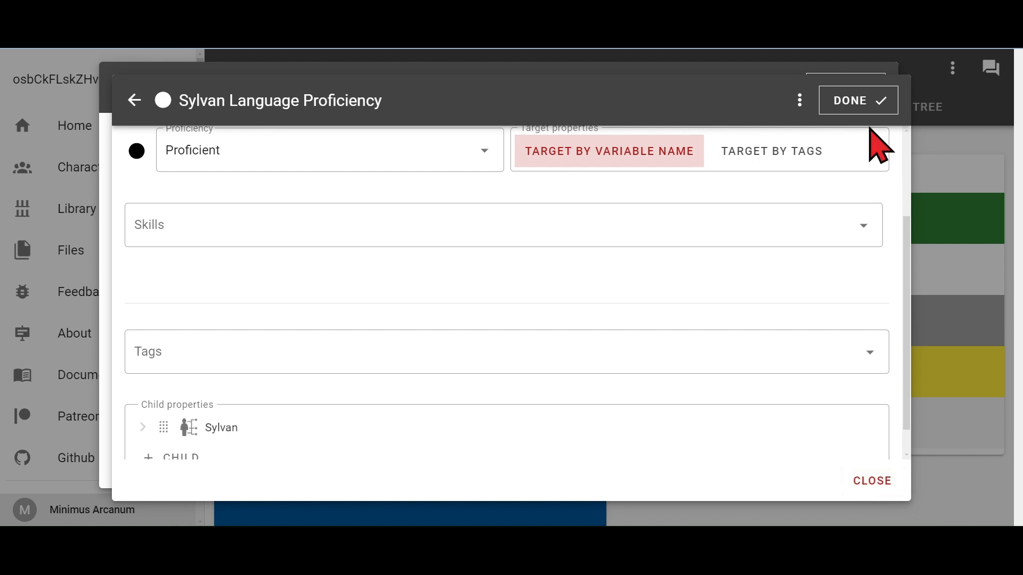
pyautogui.click(850, 101)
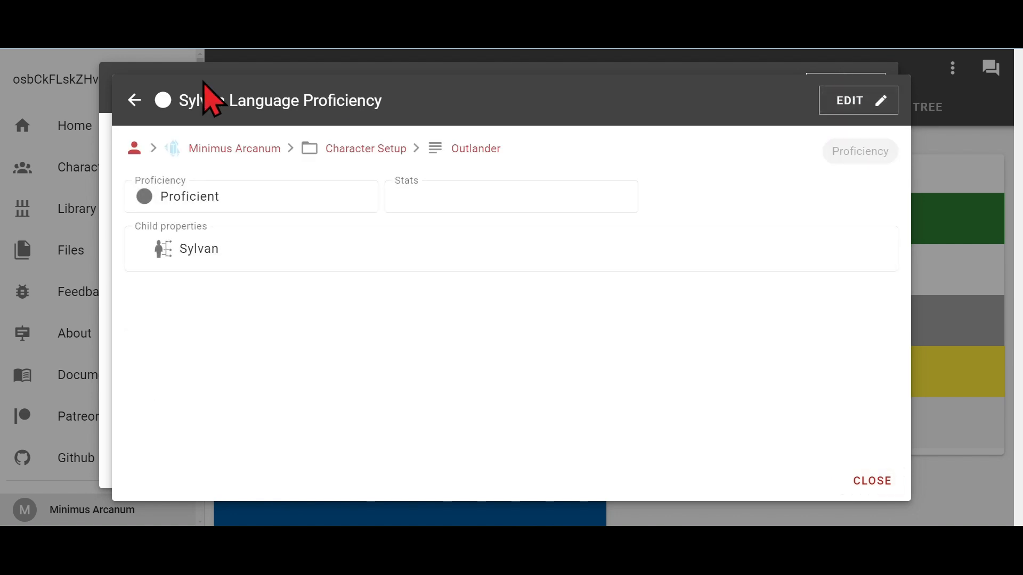
pyautogui.click(127, 100)
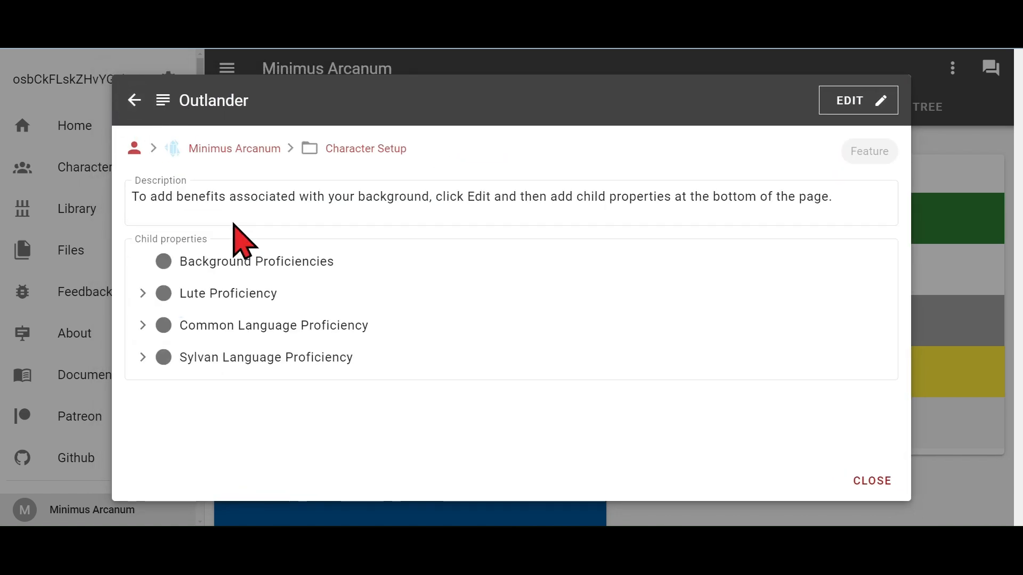
pyautogui.click(133, 98)
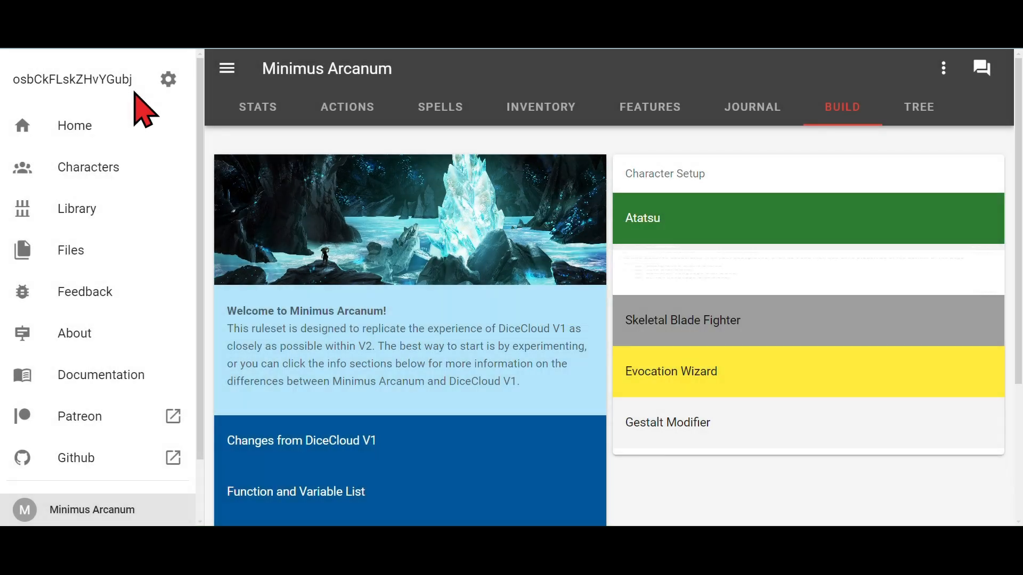
# Check the tool and language proficiencies on the character's stats page.
pyautogui.click(274, 104)
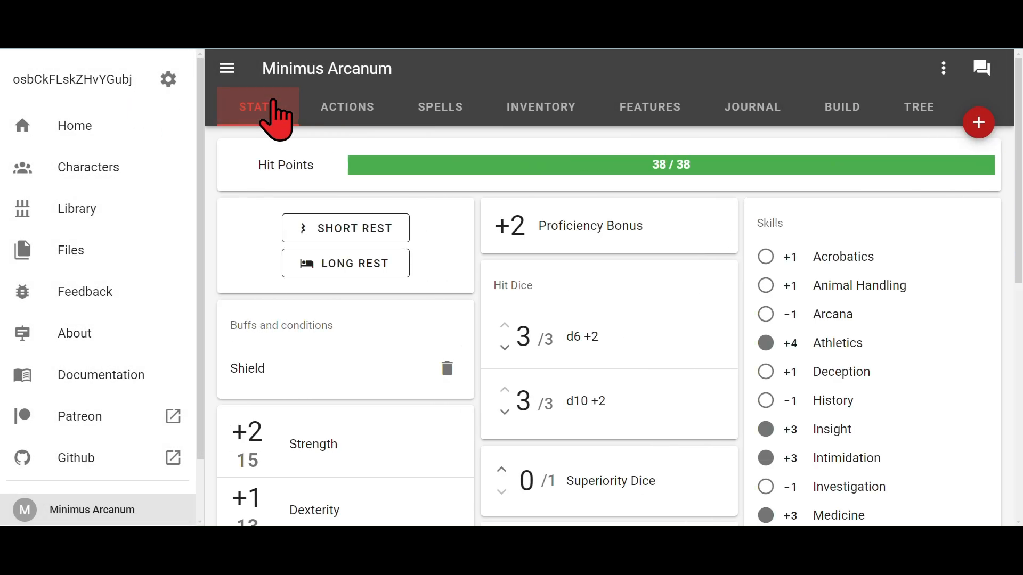
pyautogui.scroll(-7, 503, 341)
pyautogui.scroll(-3, 500, 333)
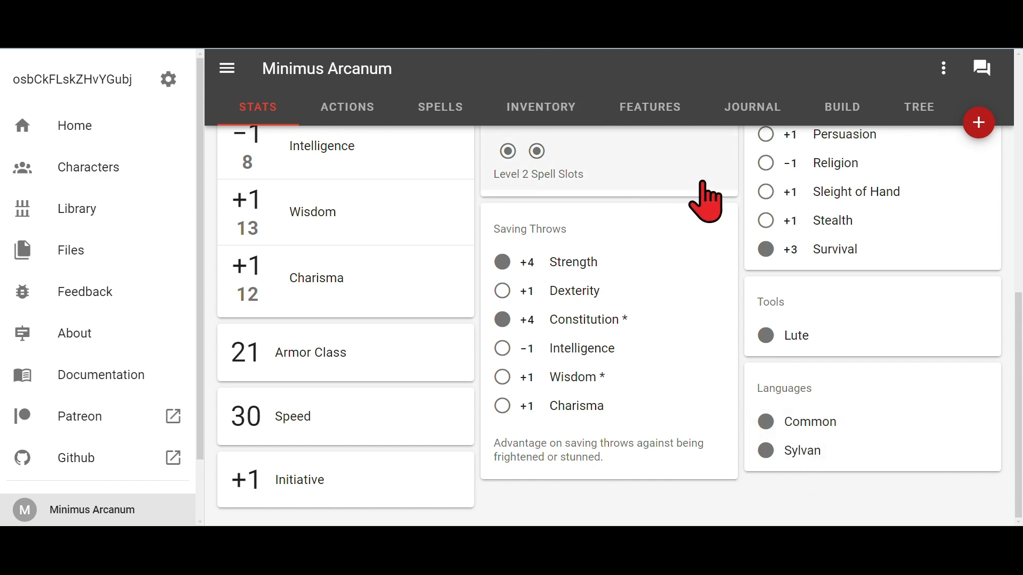
# Open the Armor Proficiencies entry of the Skeletal Blade Fighter class in the character build for editing.
pyautogui.click(852, 107)
pyautogui.scroll(2, 647, 323)
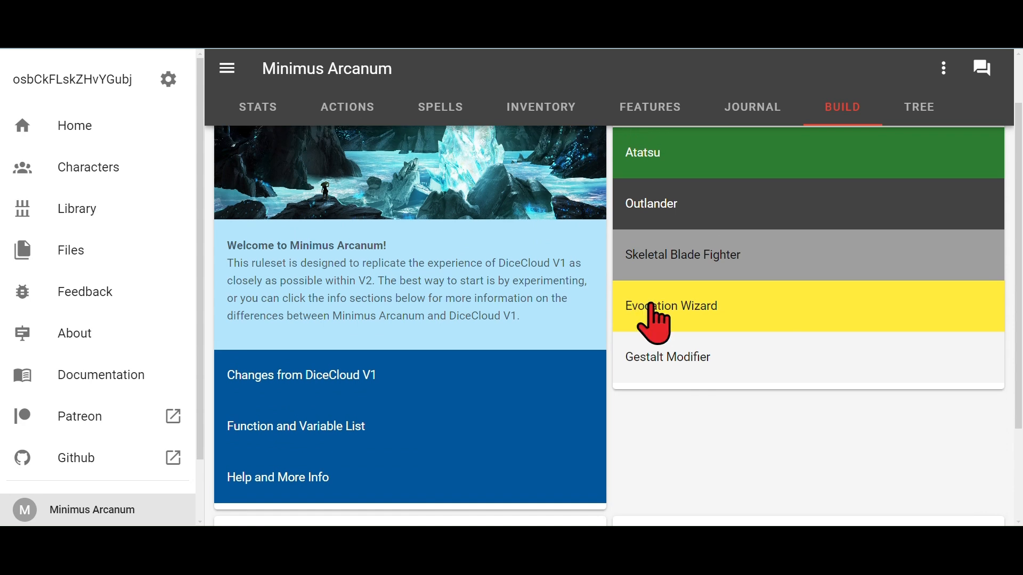
pyautogui.click(671, 240)
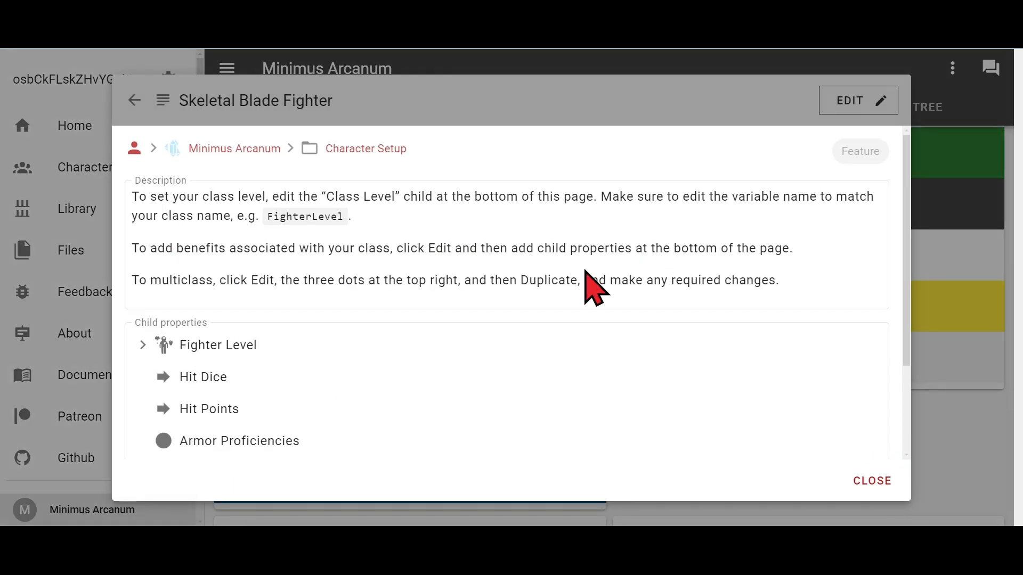
pyautogui.scroll(-2, 412, 367)
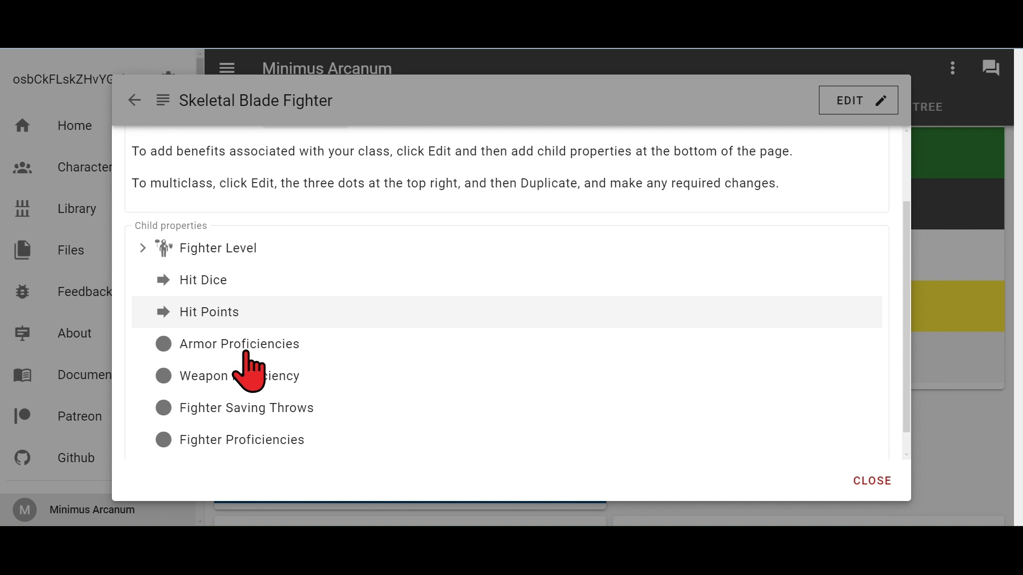
pyautogui.click(231, 347)
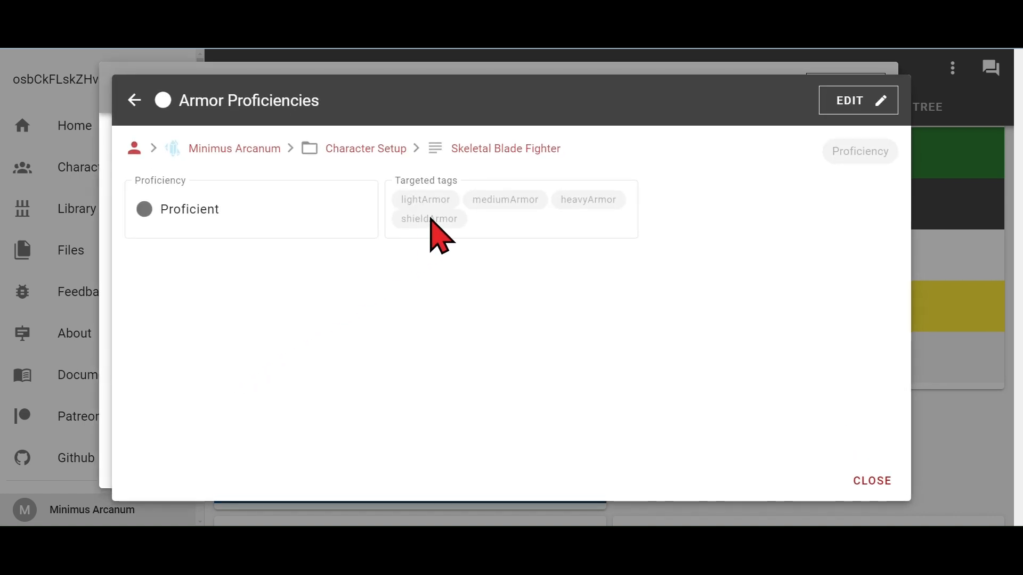
pyautogui.click(846, 106)
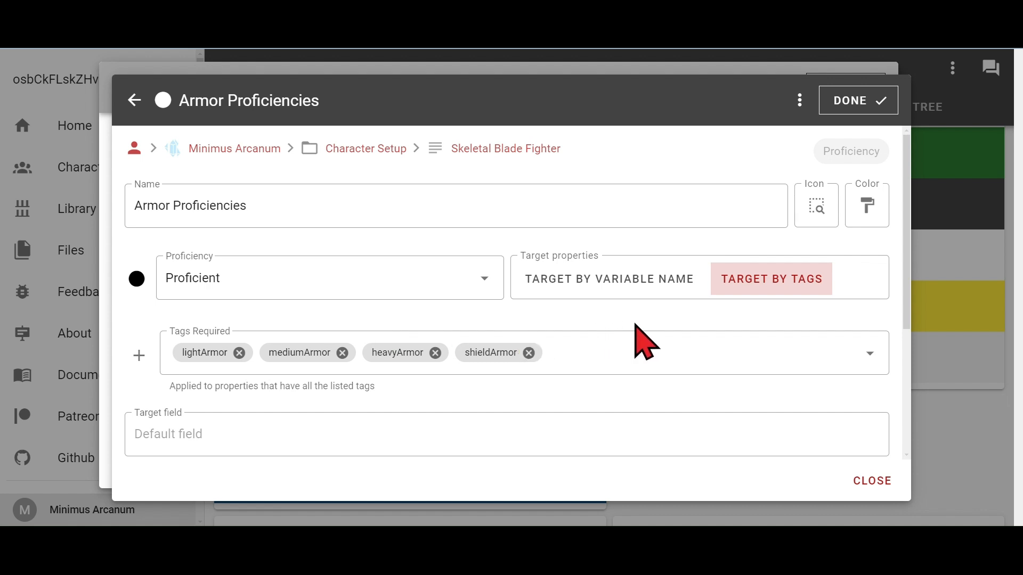
# Add a Skill child property under Armor Proficiencies, named "Light Armor" with variable name lightArmor.
pyautogui.scroll(-1, 639, 330)
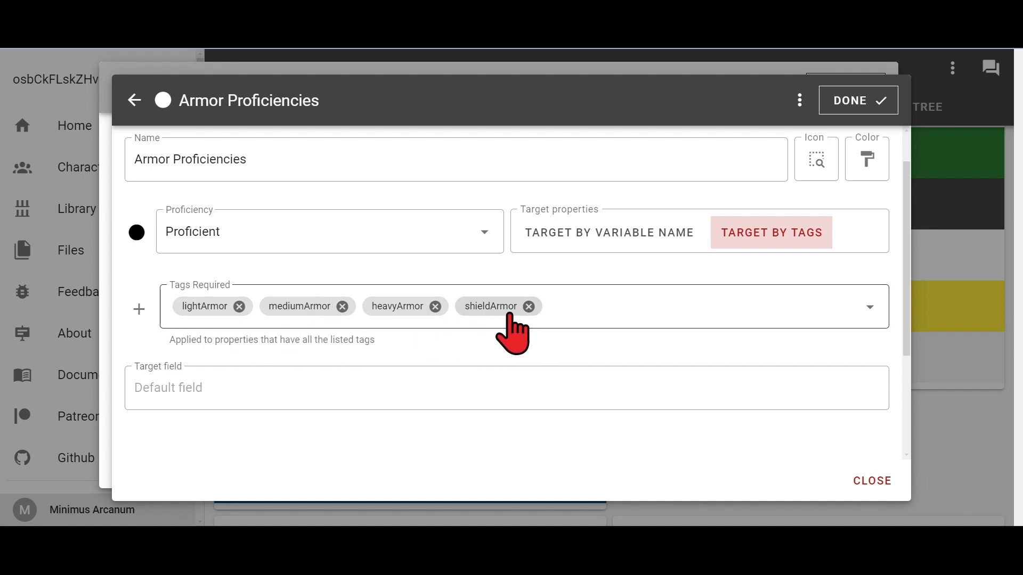
pyautogui.scroll(-2, 419, 369)
pyautogui.scroll(-2, 420, 368)
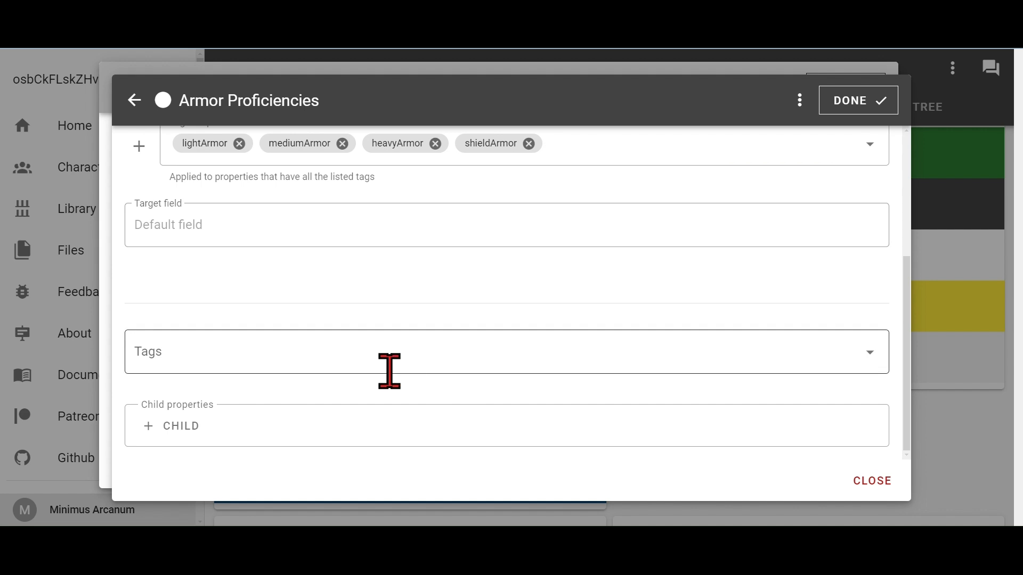
pyautogui.click(164, 432)
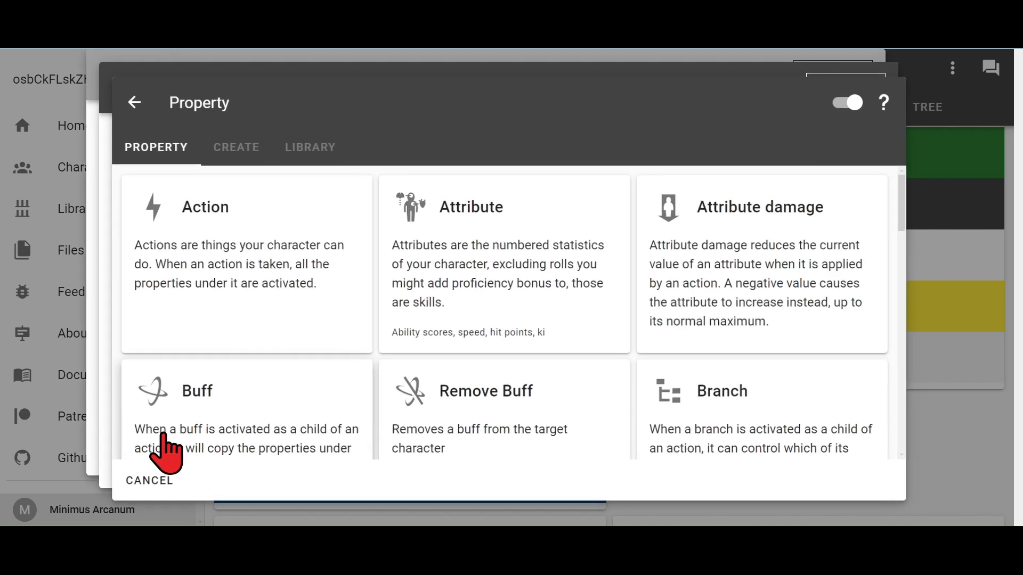
pyautogui.scroll(-10, 224, 362)
pyautogui.scroll(-8, 253, 303)
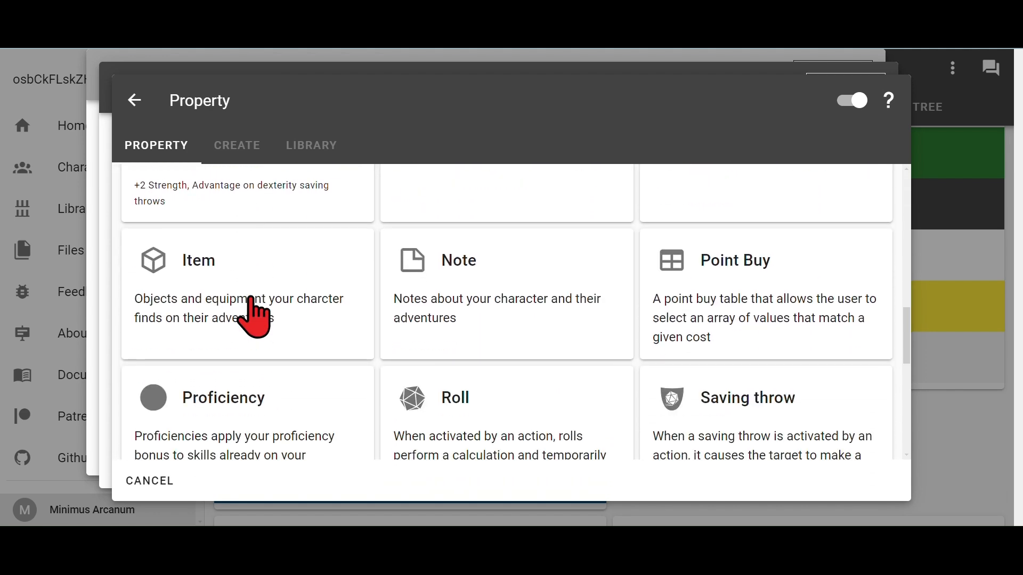
pyautogui.click(223, 346)
pyautogui.click(222, 201)
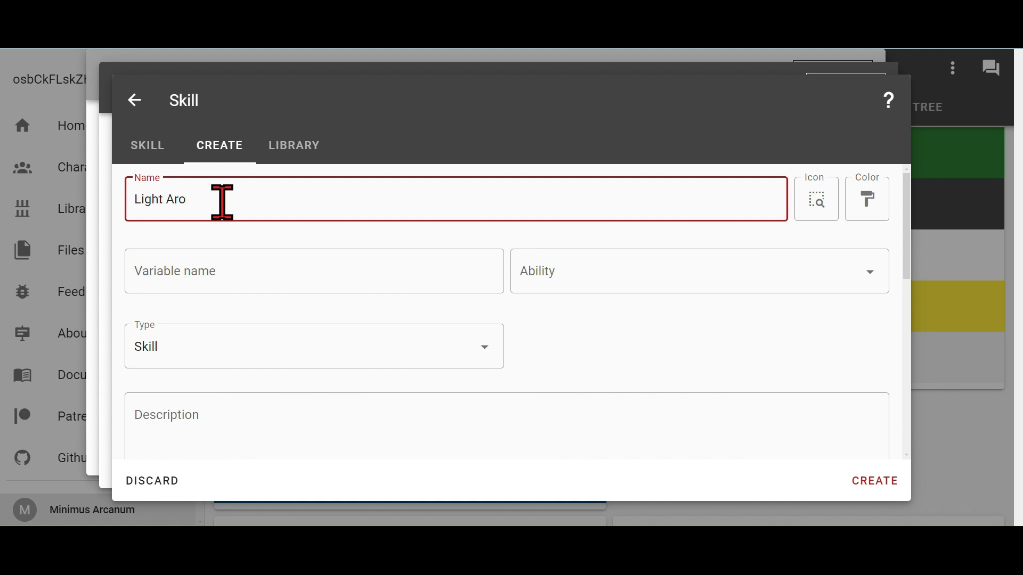
pyautogui.click(216, 272)
pyautogui.write('lightArmor')
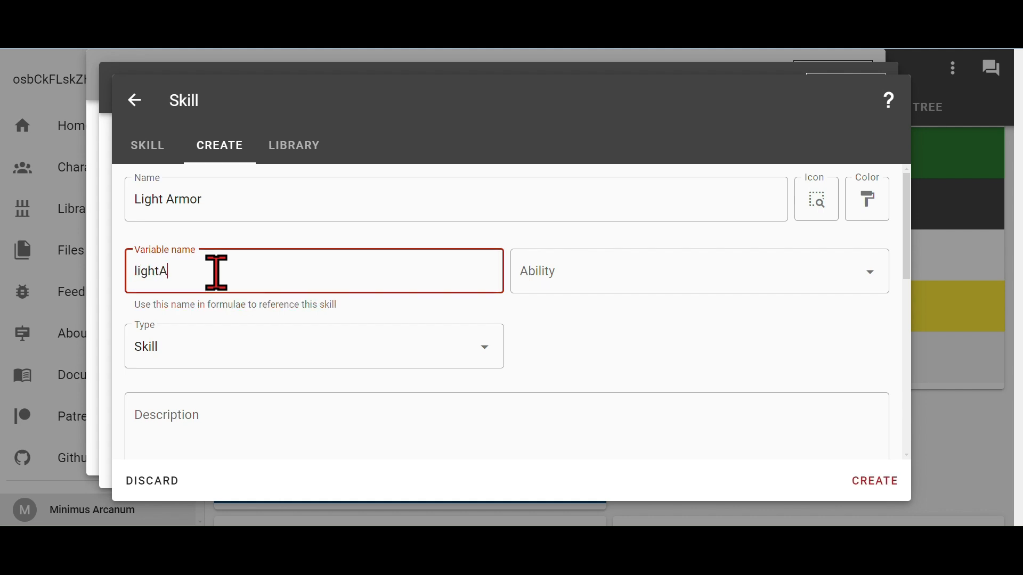
# Set the Light Armor skill's type to Armor and base proficiency to Proficient, and create it.
pyautogui.click(248, 352)
pyautogui.scroll(-3, 229, 459)
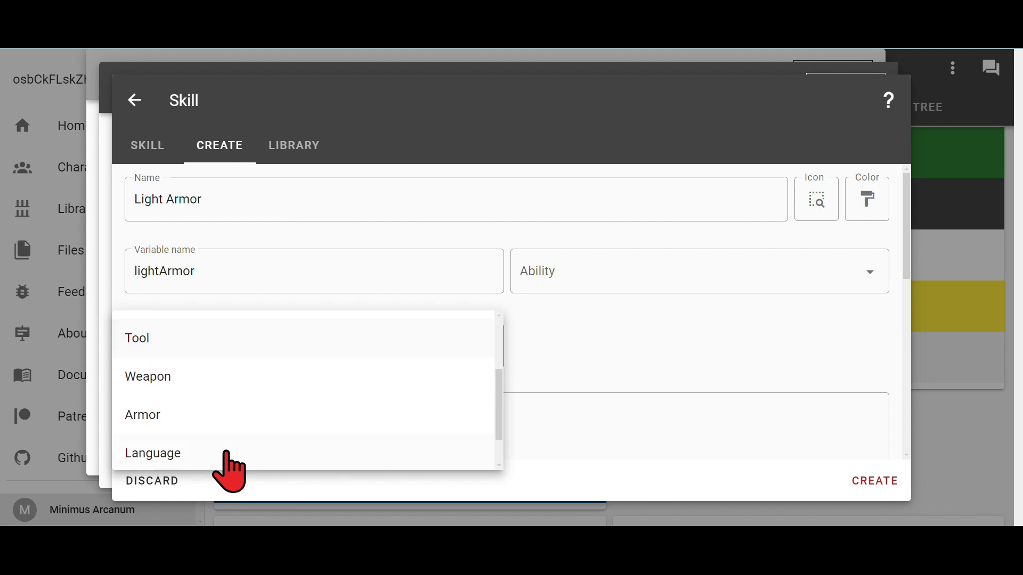
pyautogui.click(201, 421)
pyautogui.scroll(-3, 559, 365)
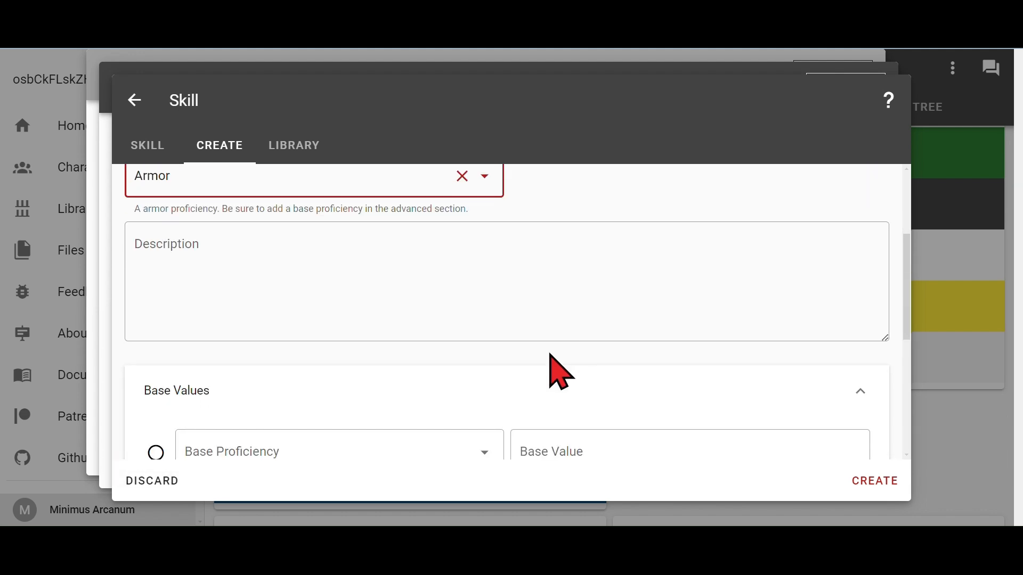
pyautogui.scroll(-2, 445, 427)
pyautogui.click(287, 325)
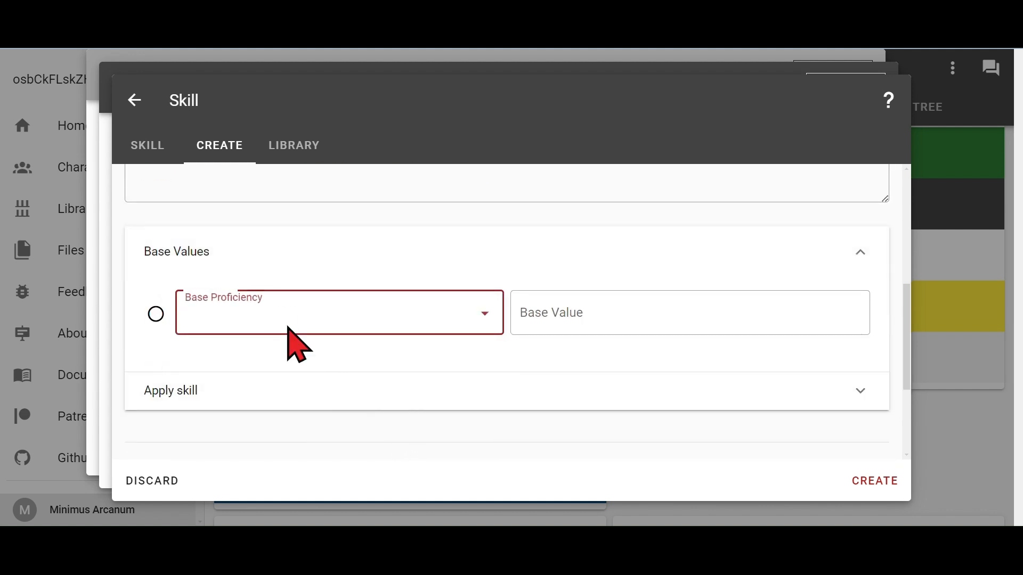
pyautogui.click(221, 316)
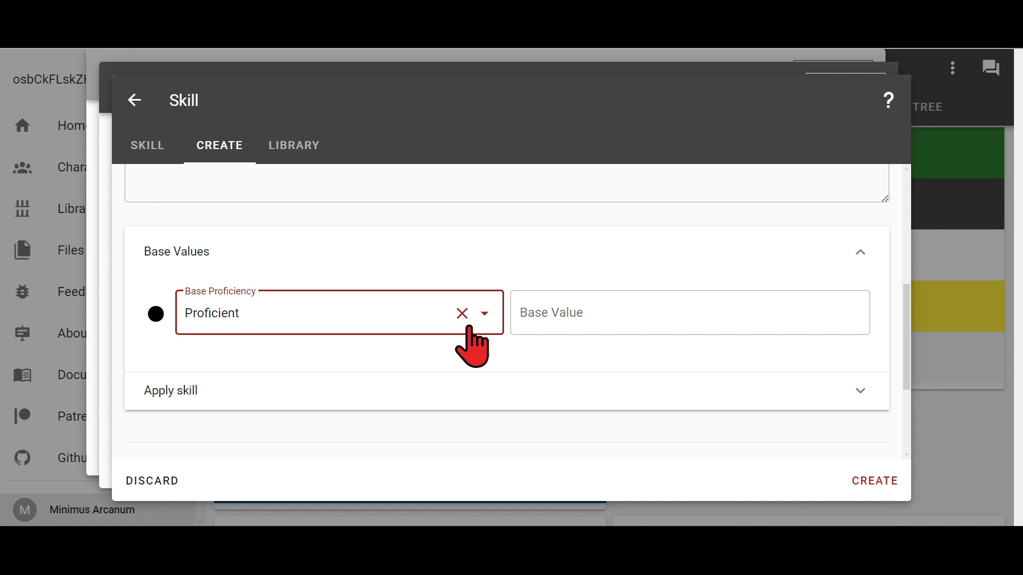
pyautogui.click(868, 479)
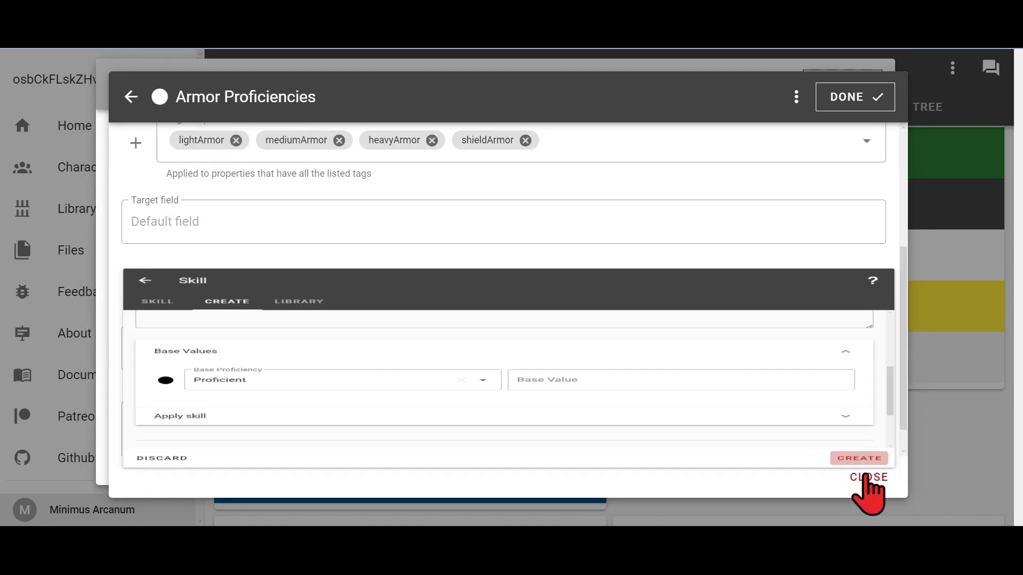
# Add another Skill child property under Armor Proficiencies, named "Medium Armor" with variable name mediumArmor.
pyautogui.scroll(-1, 533, 319)
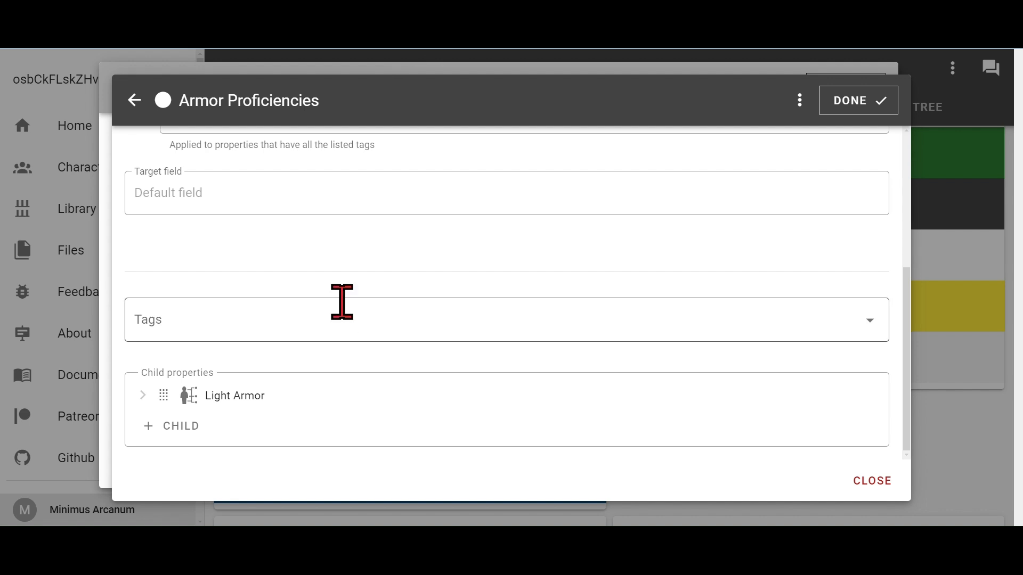
pyautogui.click(165, 426)
pyautogui.scroll(-20, 238, 304)
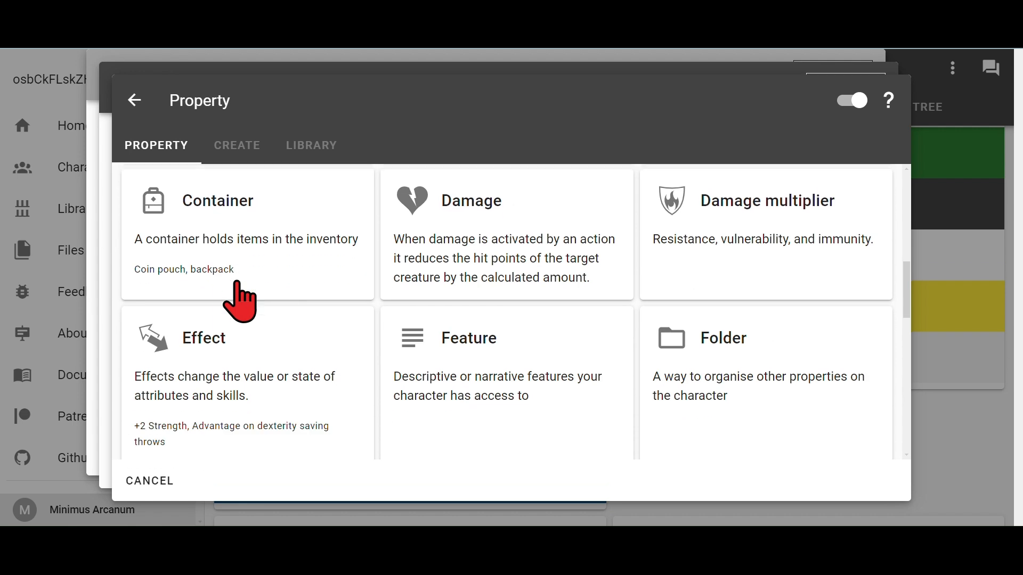
pyautogui.click(238, 304)
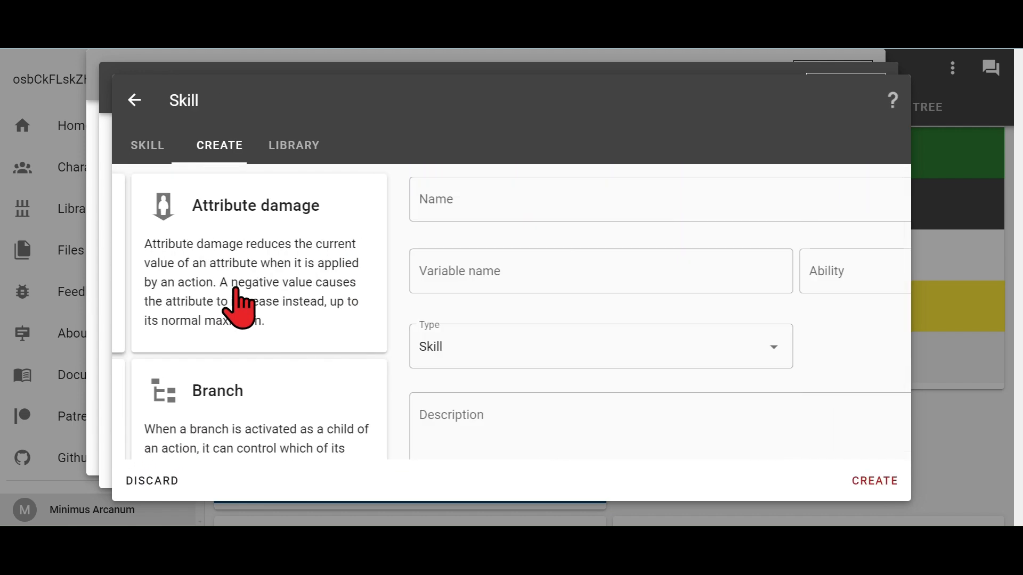
pyautogui.click(298, 202)
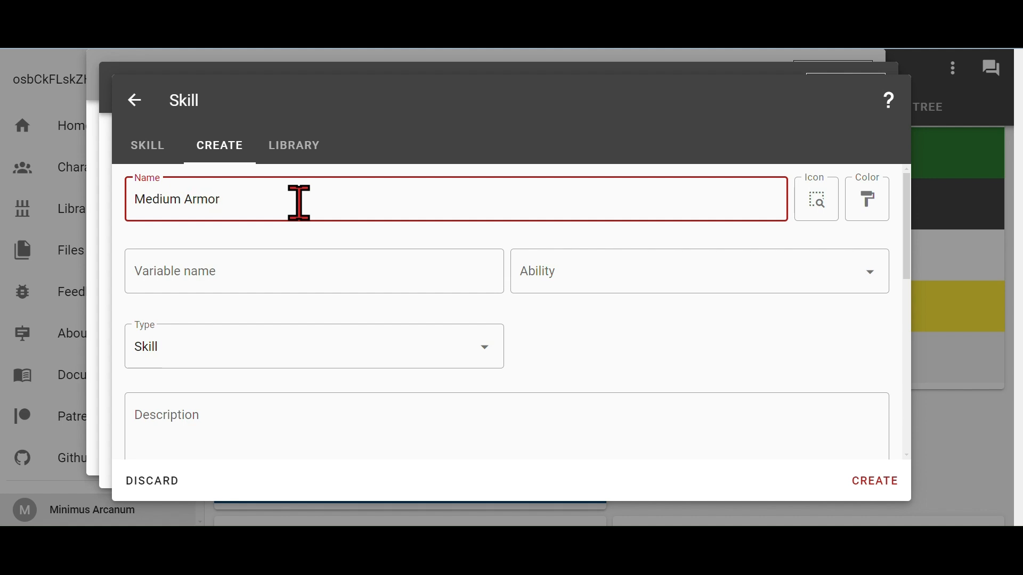
pyautogui.click(277, 269)
pyautogui.write('medim')
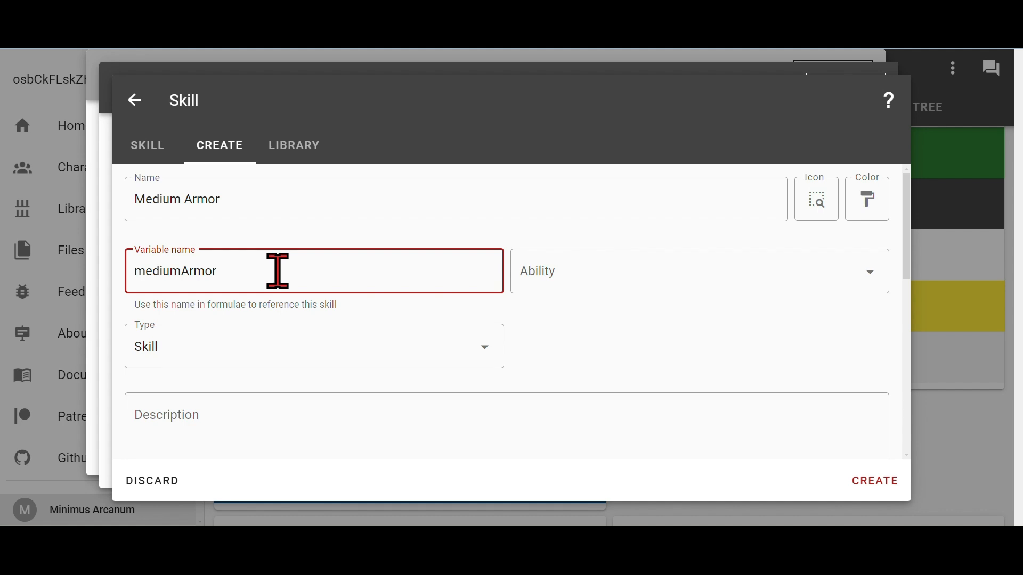
# Set the Medium Armor skill's type to Armor and base proficiency to Proficient, and create it.
pyautogui.click(244, 348)
pyautogui.scroll(-3, 240, 449)
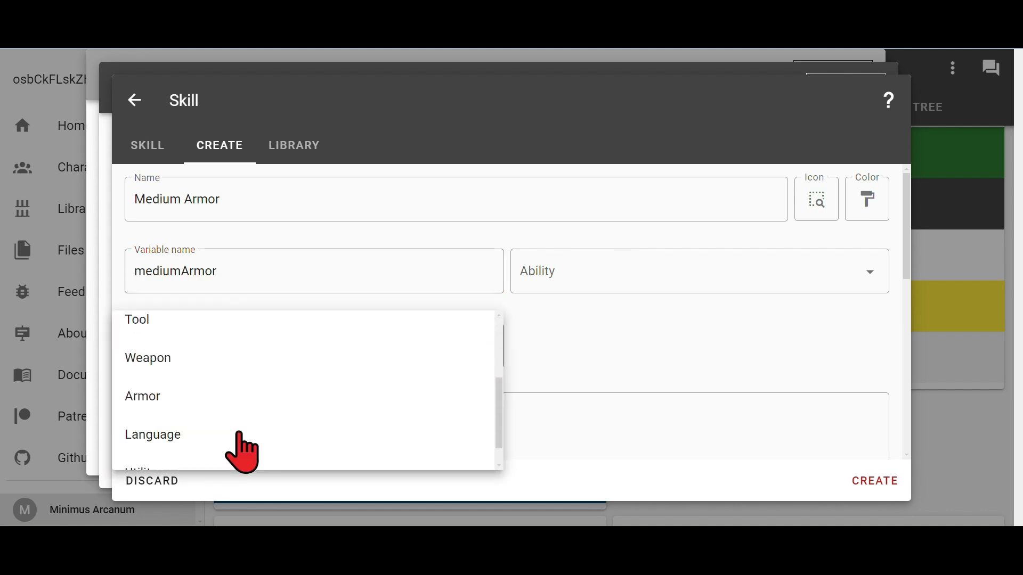
pyautogui.click(232, 391)
pyautogui.scroll(-4, 516, 382)
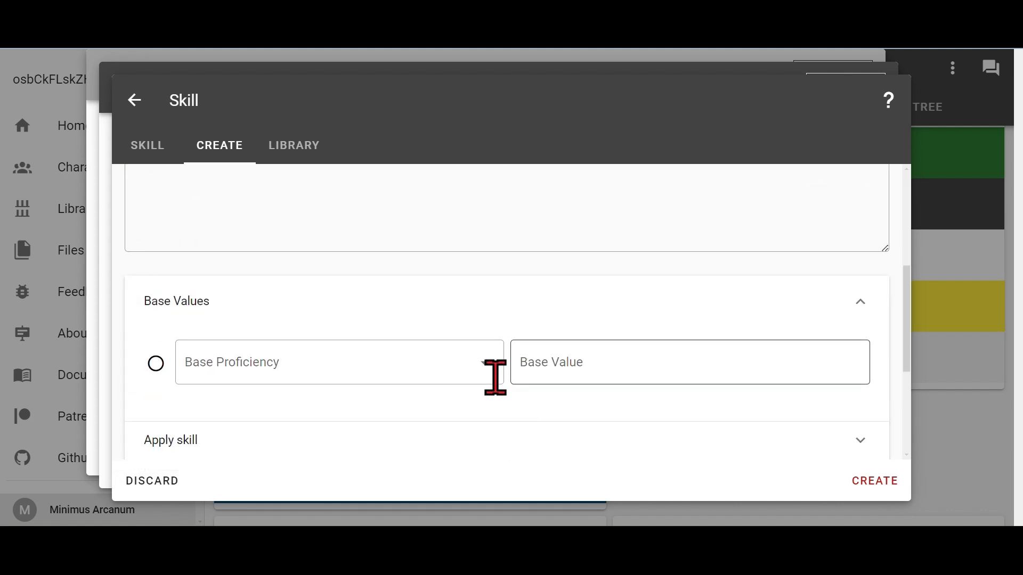
pyautogui.click(212, 364)
pyautogui.click(213, 367)
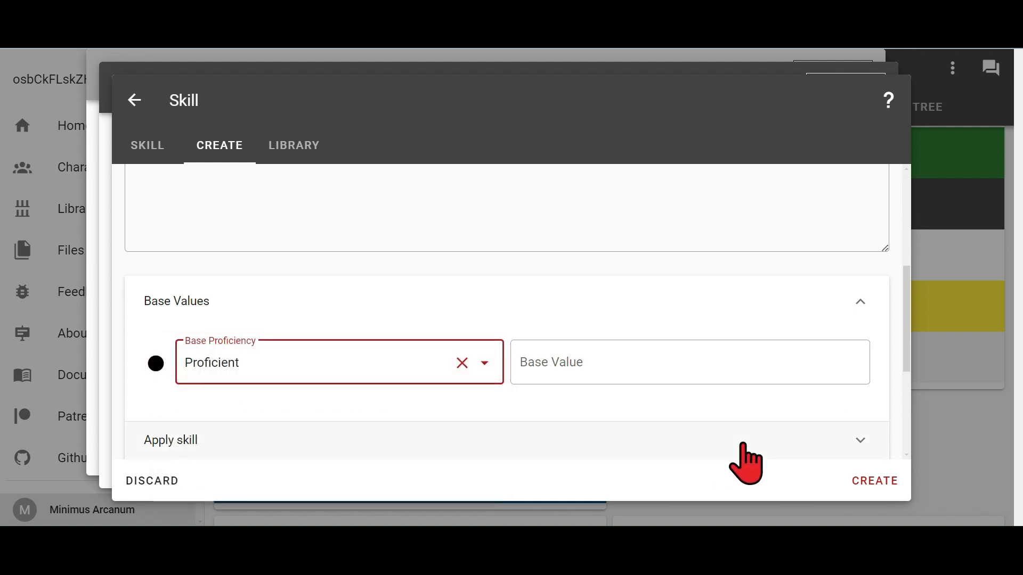
pyautogui.click(867, 482)
pyautogui.scroll(-1, 373, 418)
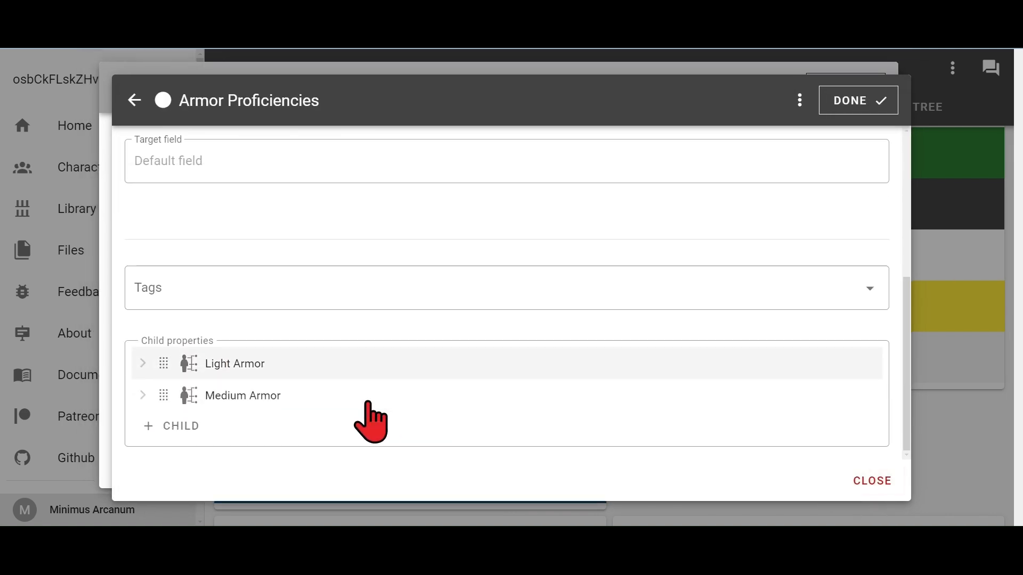
pyautogui.click(193, 424)
pyautogui.click(187, 213)
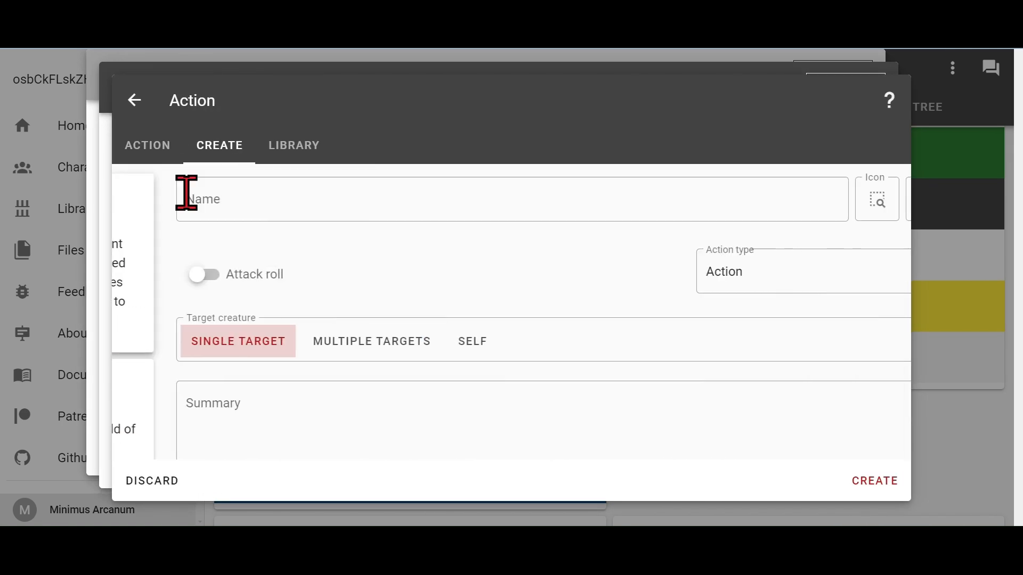
pyautogui.click(135, 101)
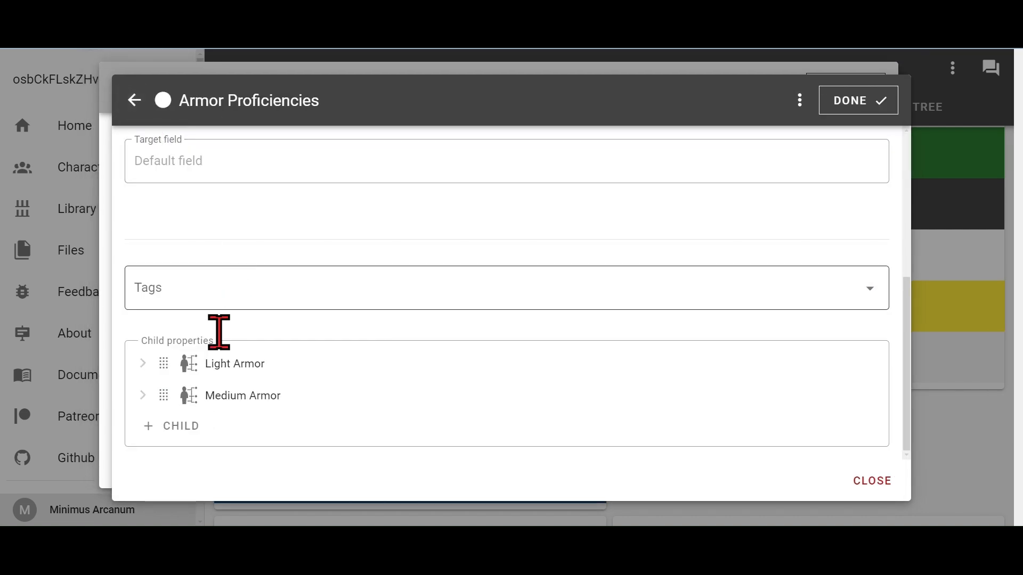
# Add a third Skill child property under Armor Proficiencies, named "Heavy Armor" with variable name heavyArmor.
pyautogui.click(180, 424)
pyautogui.scroll(-15, 248, 341)
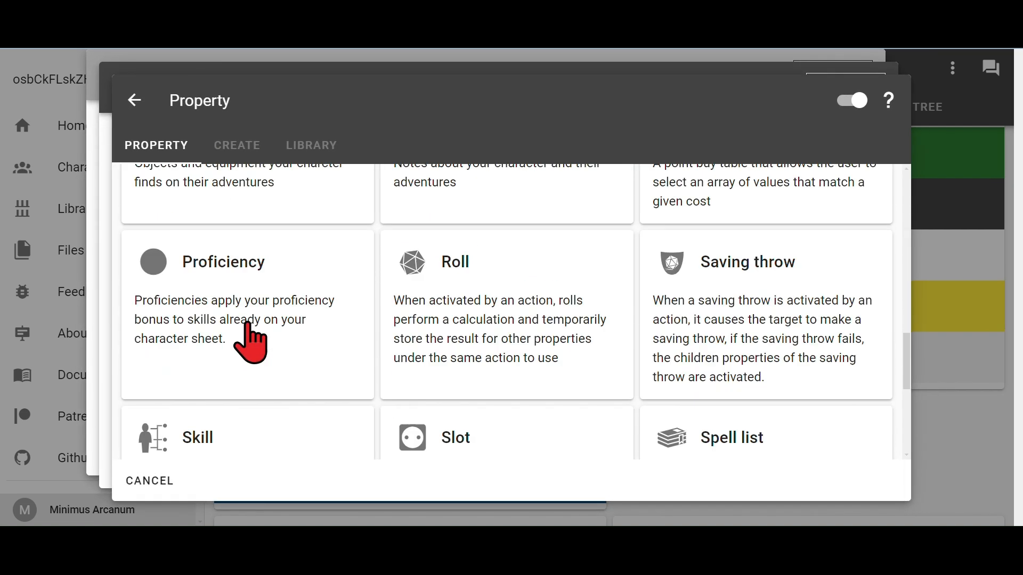
pyautogui.click(251, 343)
pyautogui.click(246, 208)
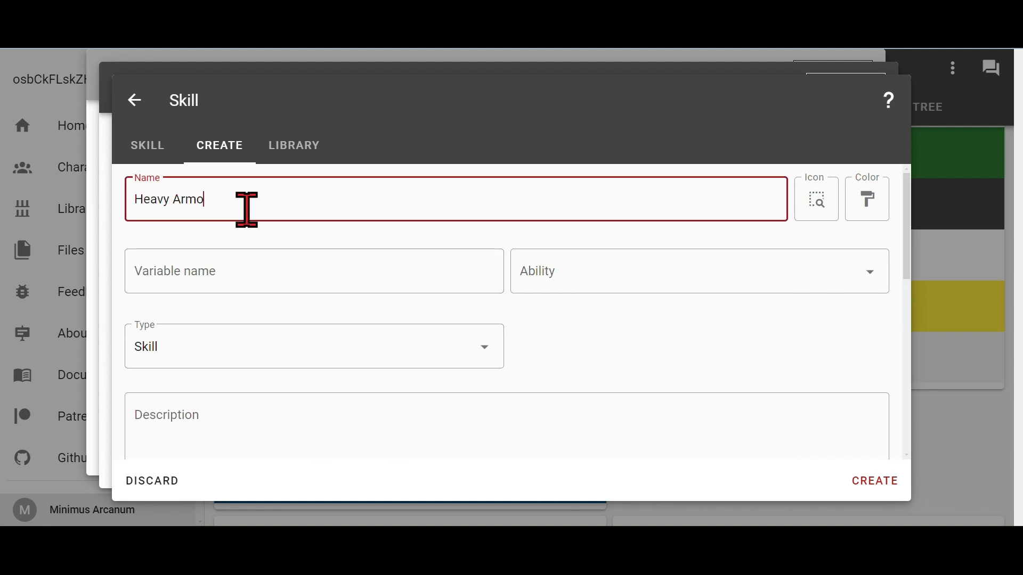
pyautogui.click(221, 261)
pyautogui.write('heavyArmor')
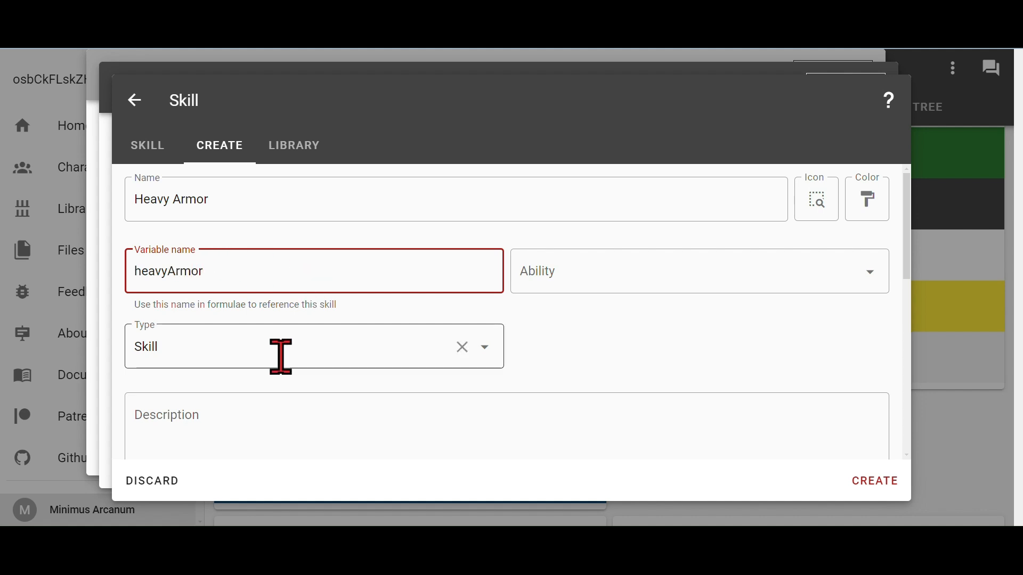
# Set the Heavy Armor skill's type to Armor and base proficiency to Proficient, and create it.
pyautogui.click(278, 354)
pyautogui.scroll(-2, 275, 434)
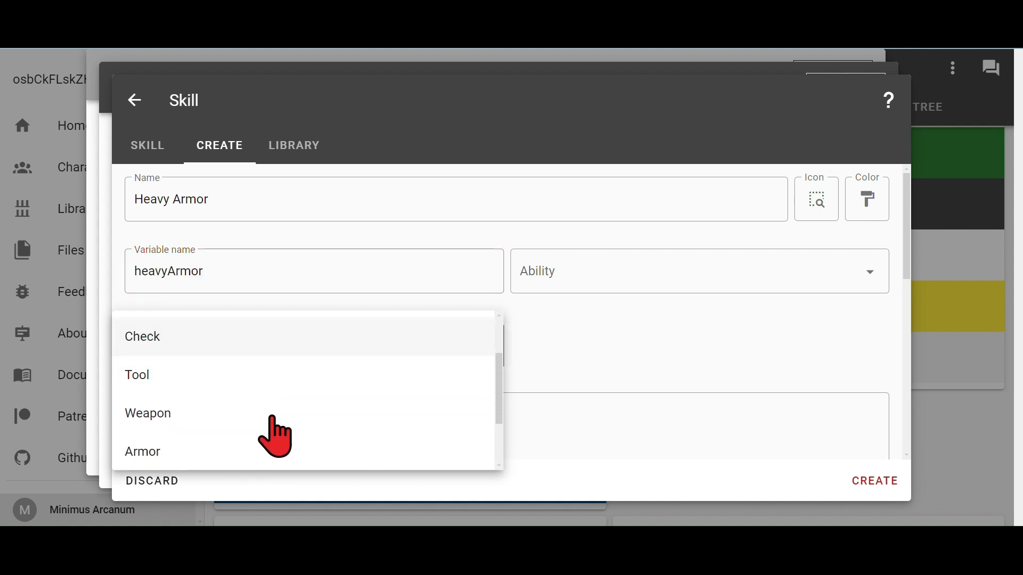
pyautogui.click(251, 452)
pyautogui.scroll(-5, 539, 354)
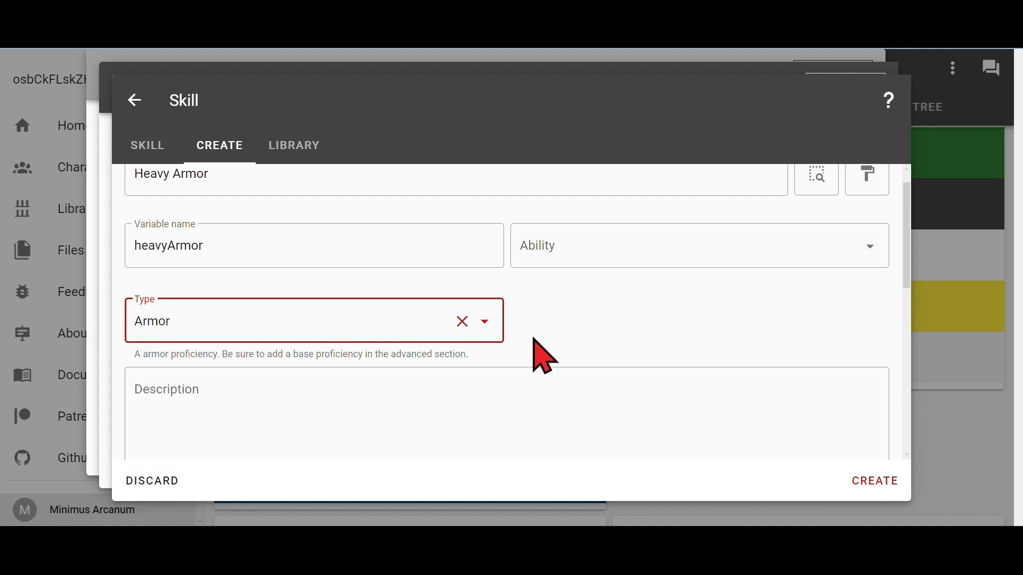
pyautogui.click(419, 340)
pyautogui.click(322, 345)
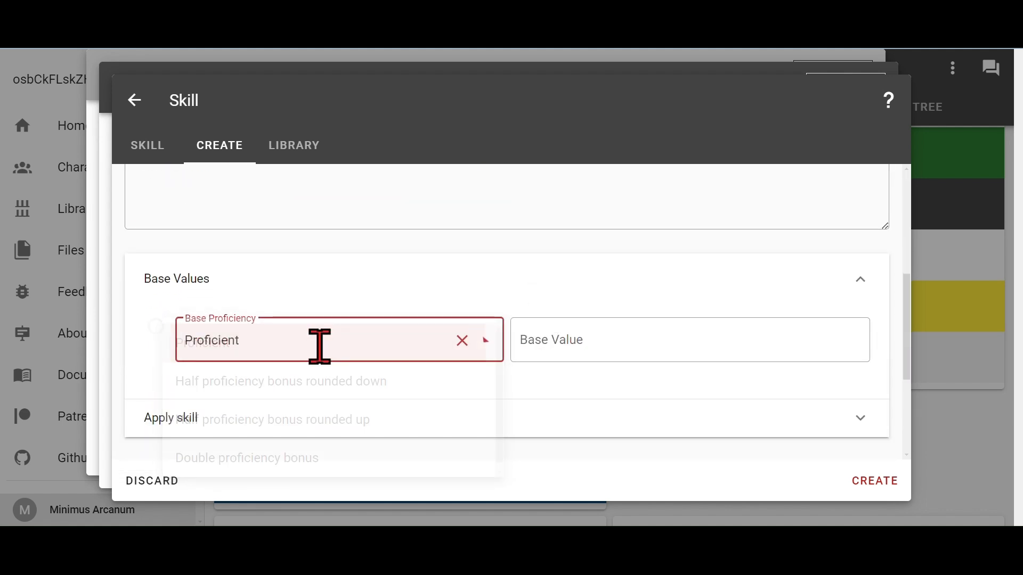
pyautogui.click(855, 481)
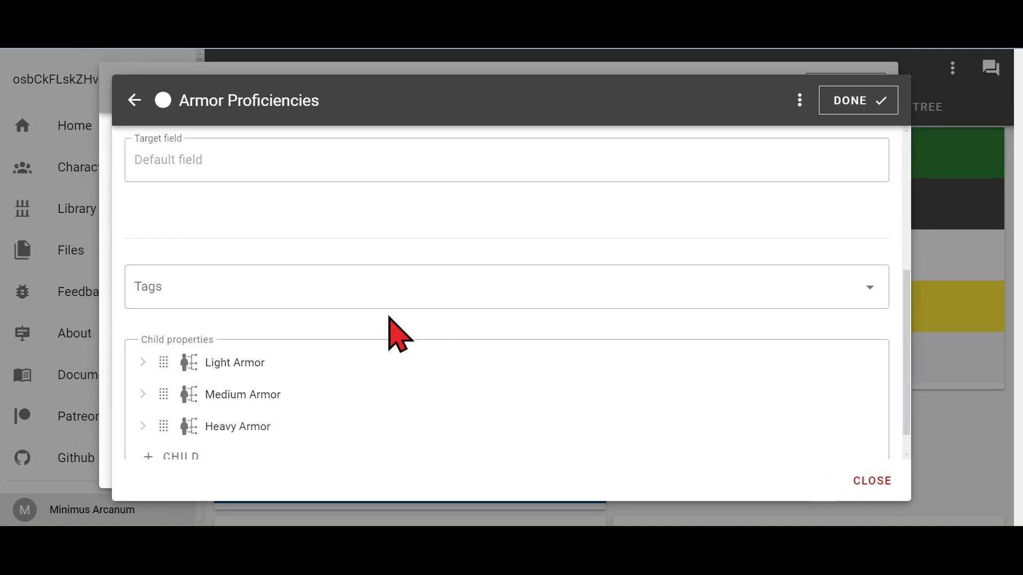
# Add a fourth Skill child property under Armor Proficiencies, named "Shields" with variable name shieldArmor.
pyautogui.scroll(-1, 388, 331)
pyautogui.click(181, 425)
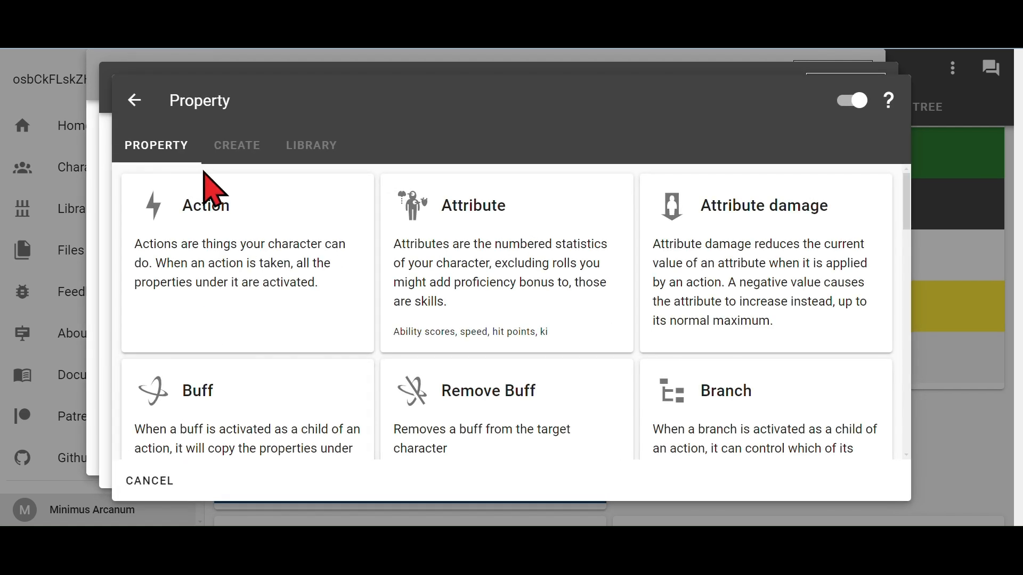
pyautogui.scroll(-10, 229, 297)
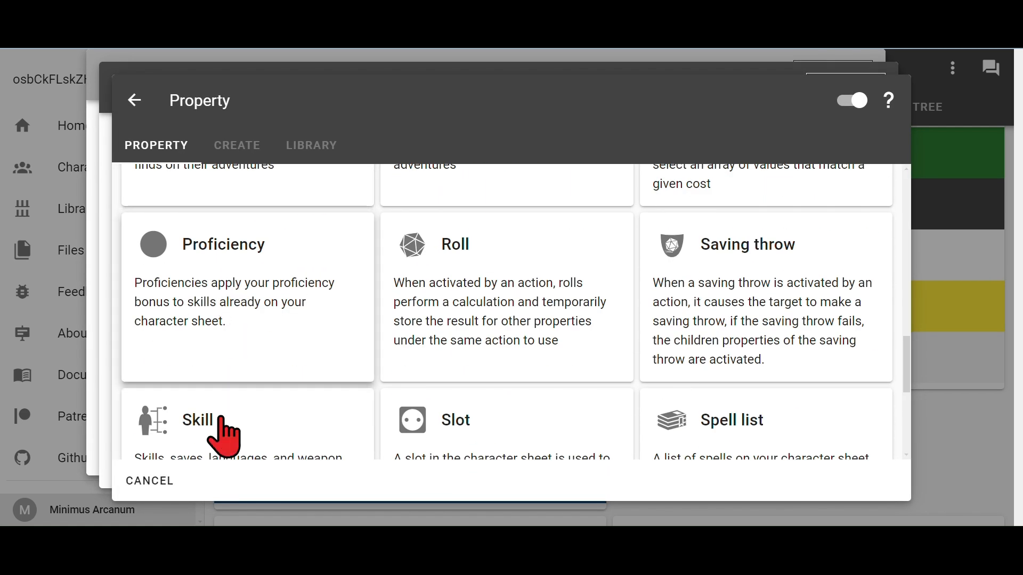
pyautogui.click(222, 420)
pyautogui.click(232, 206)
pyautogui.write('Shields')
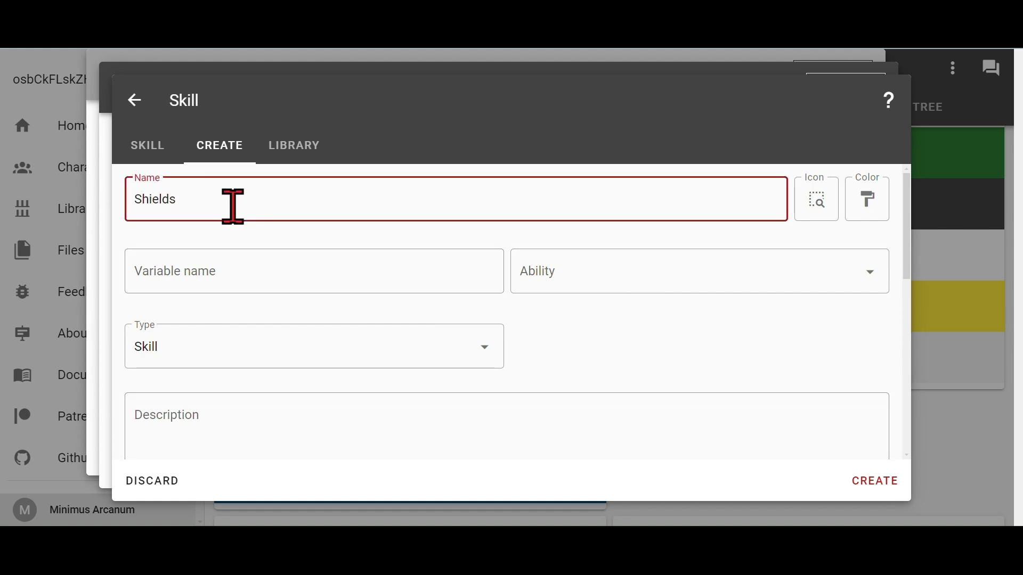
pyautogui.click(207, 265)
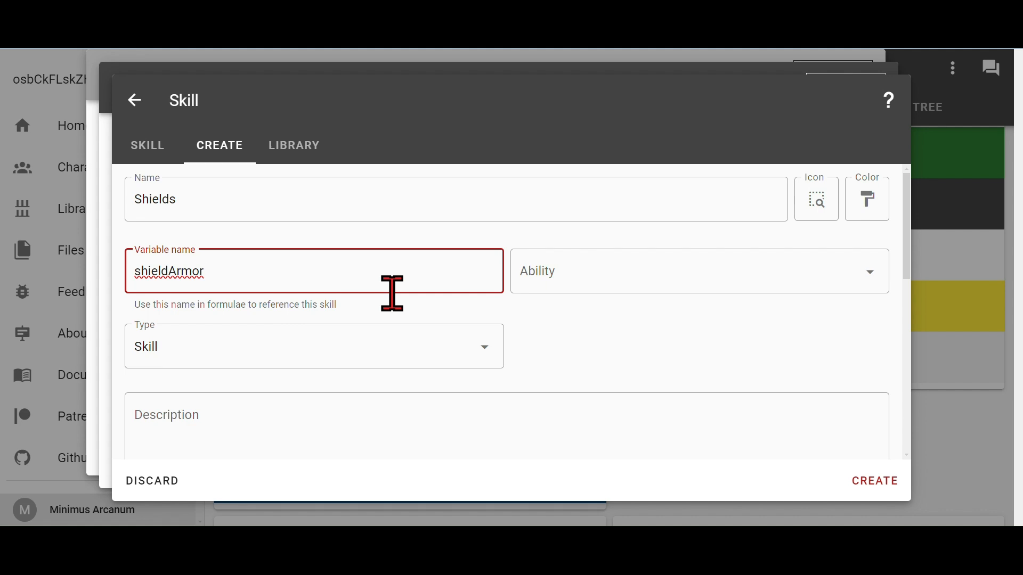
# Create the Shields skill with type Armor and base proficiency Proficient, and finish editing Armor Proficiencies.
pyautogui.click(252, 349)
pyautogui.scroll(-3, 247, 453)
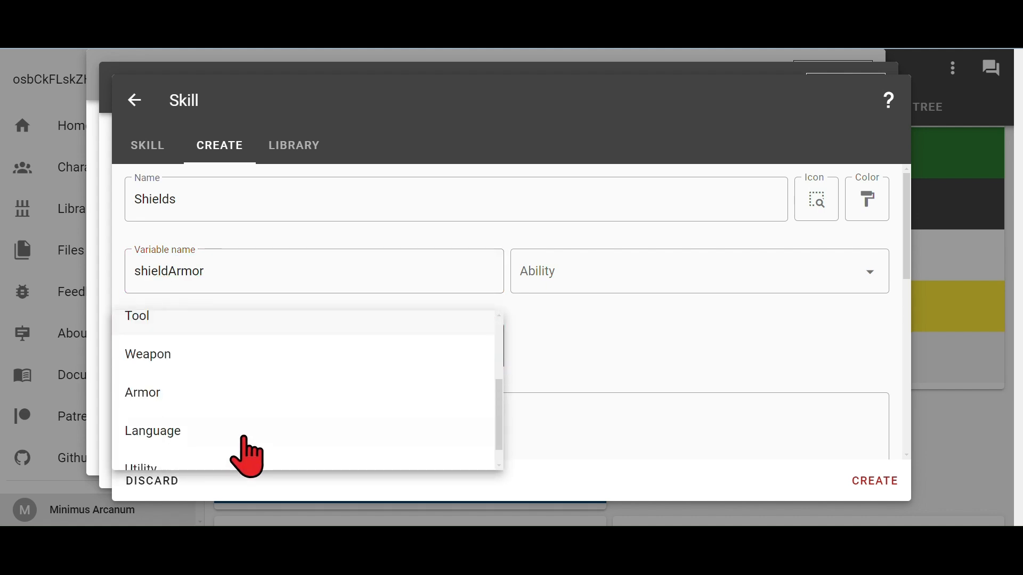
pyautogui.click(220, 394)
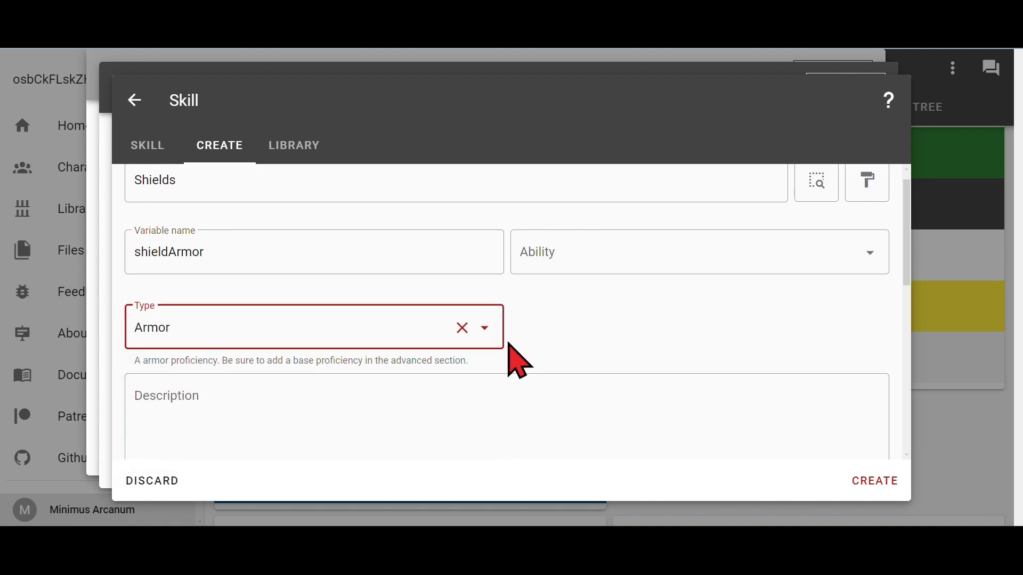
pyautogui.scroll(-5, 570, 338)
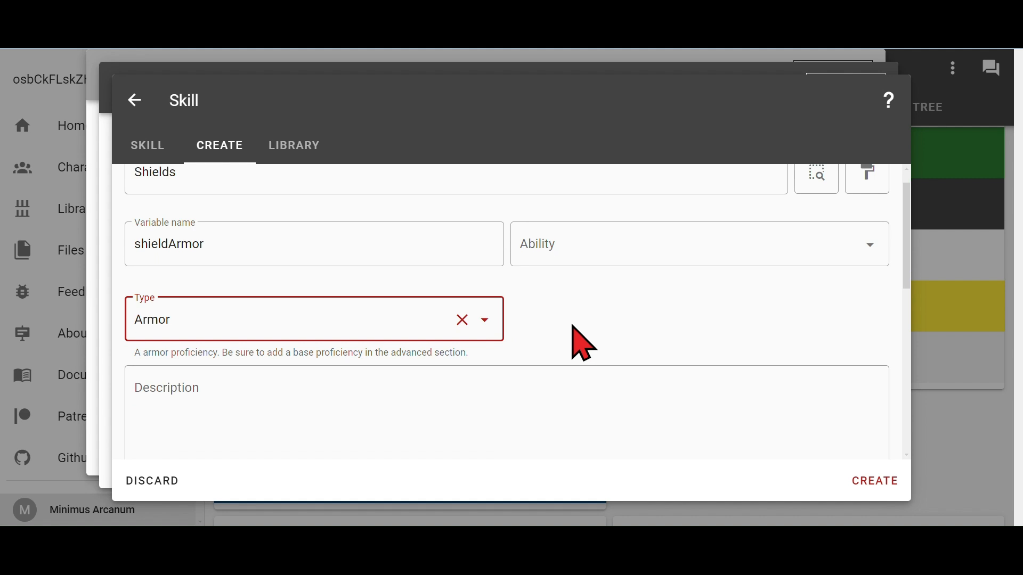
pyautogui.click(384, 360)
pyautogui.click(308, 344)
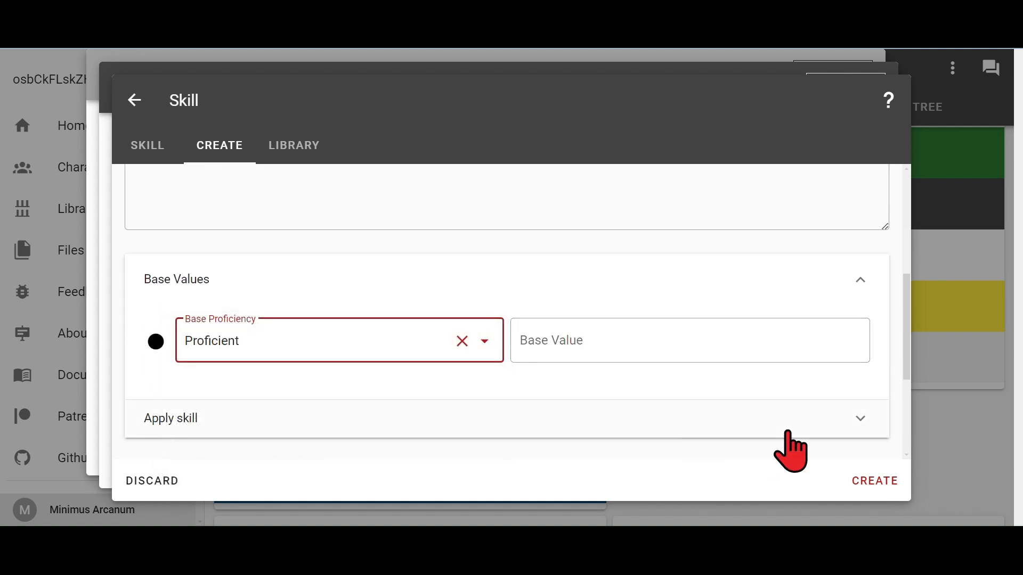
pyautogui.click(883, 482)
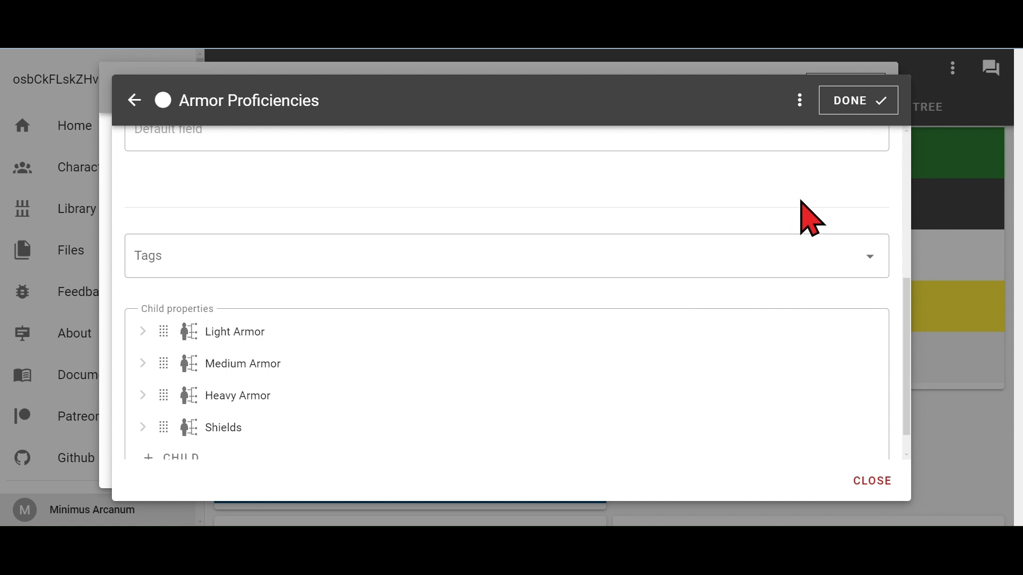
pyautogui.click(836, 103)
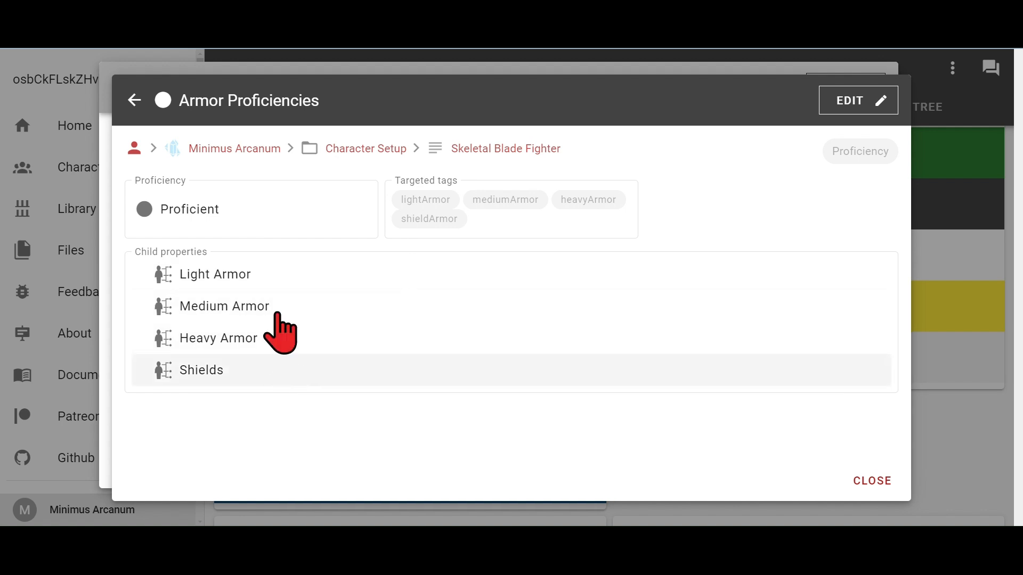
# Add a Skill child property under the fighter's Weapon Proficiency, named "Simple Weapons" with variable name simpleWeapons.
pyautogui.click(133, 100)
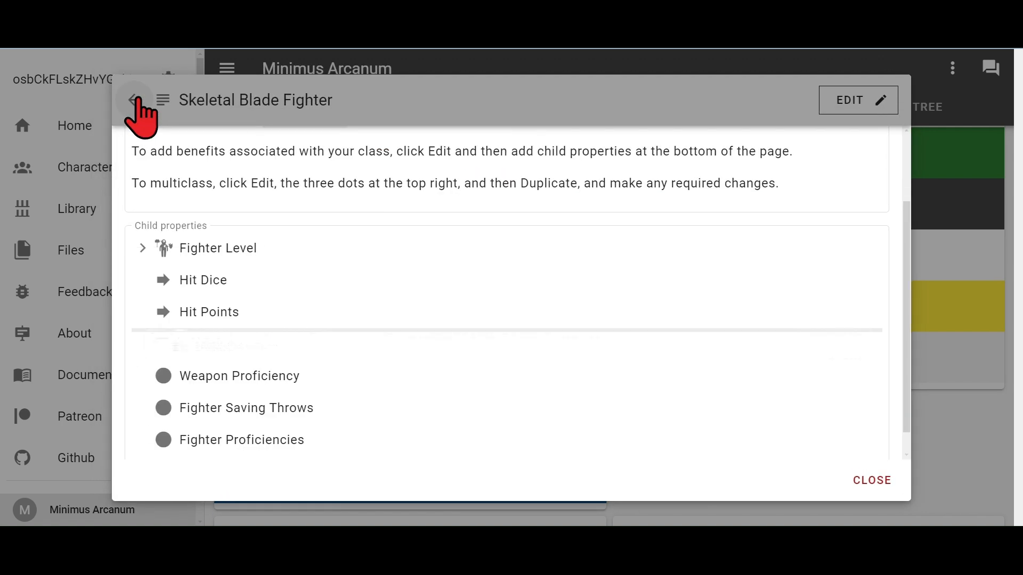
pyautogui.click(294, 375)
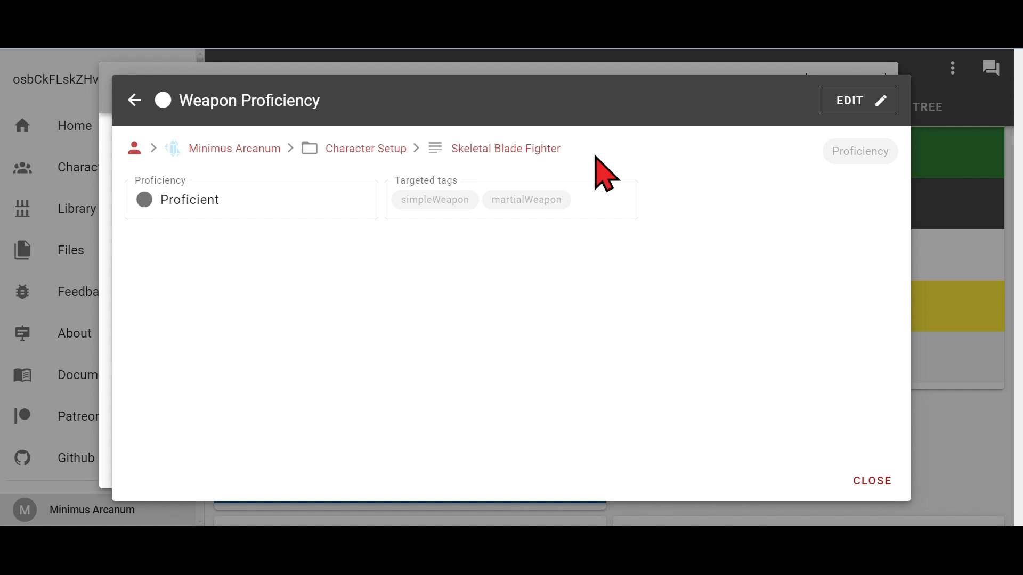
pyautogui.click(845, 107)
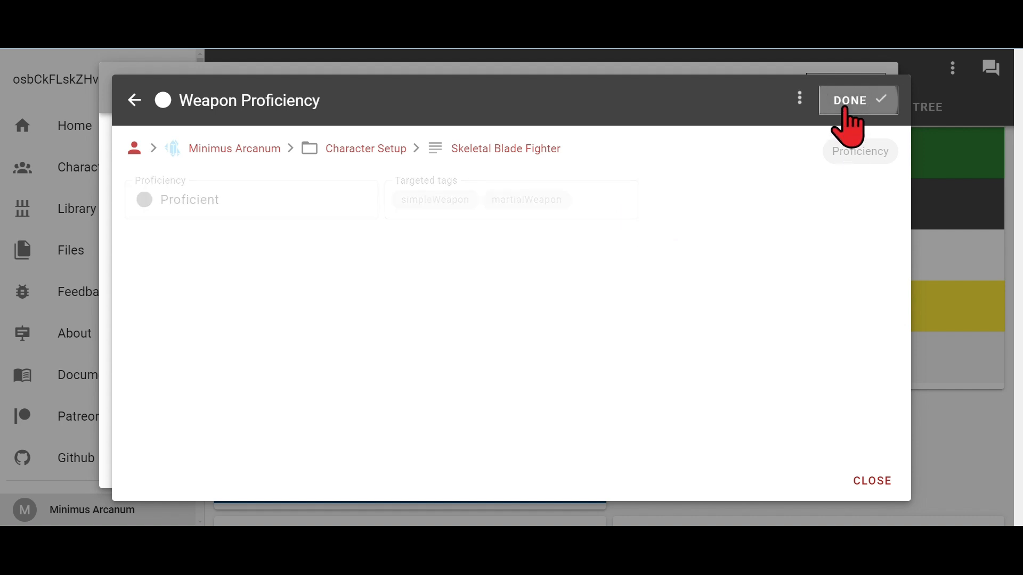
pyautogui.scroll(-1, 493, 325)
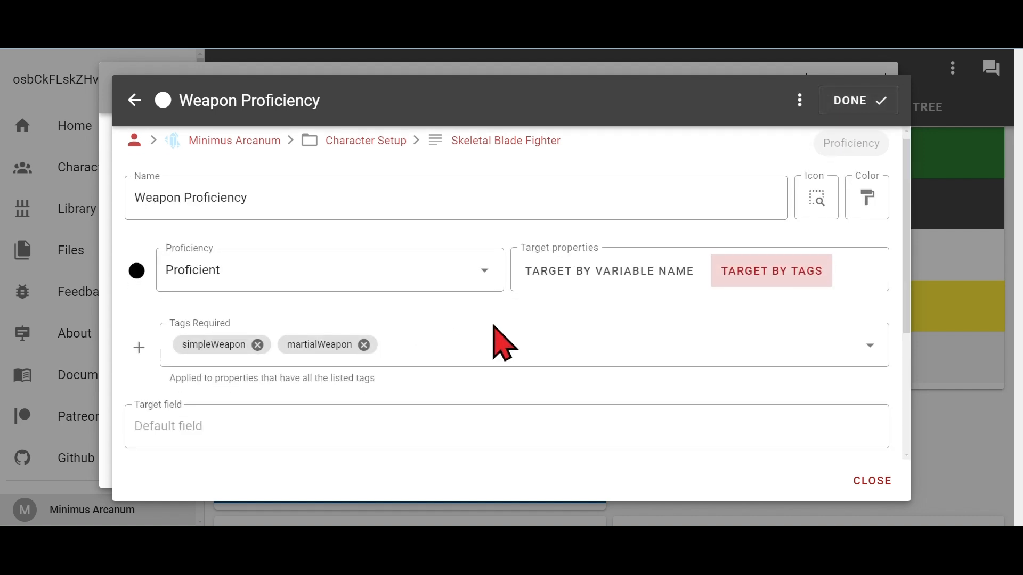
pyautogui.scroll(-3, 493, 341)
pyautogui.click(197, 422)
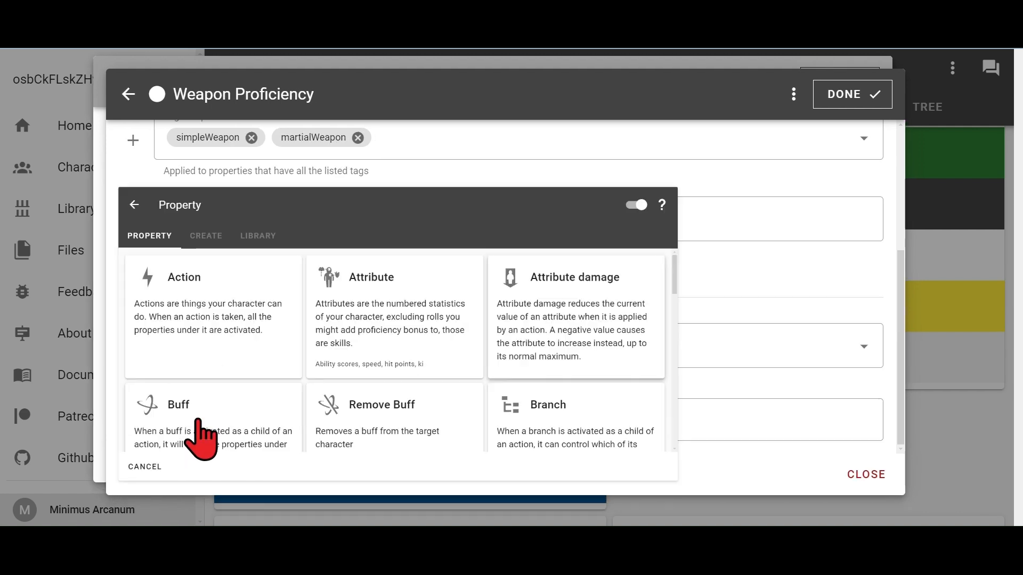
pyautogui.scroll(-10, 202, 256)
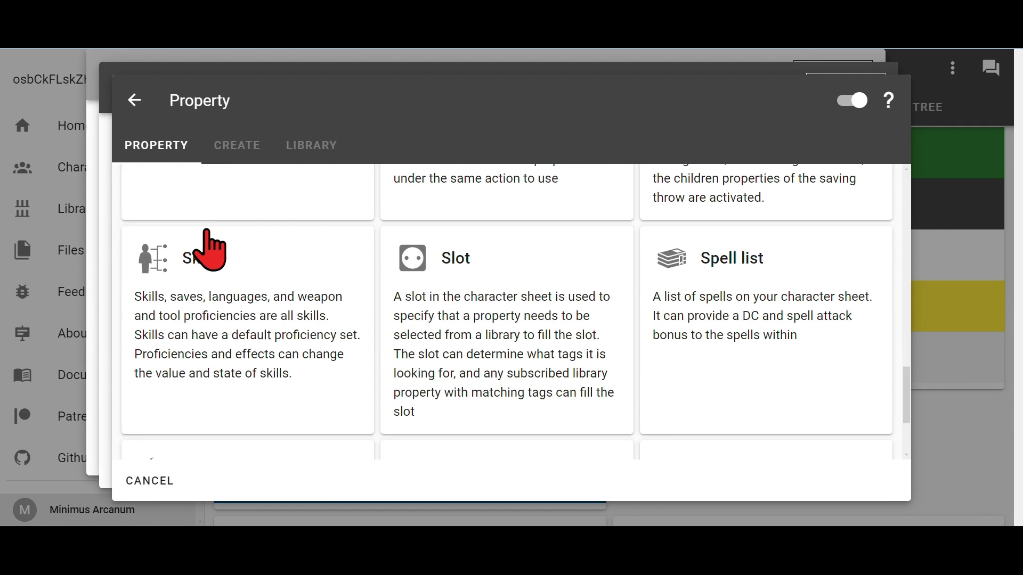
pyautogui.click(210, 229)
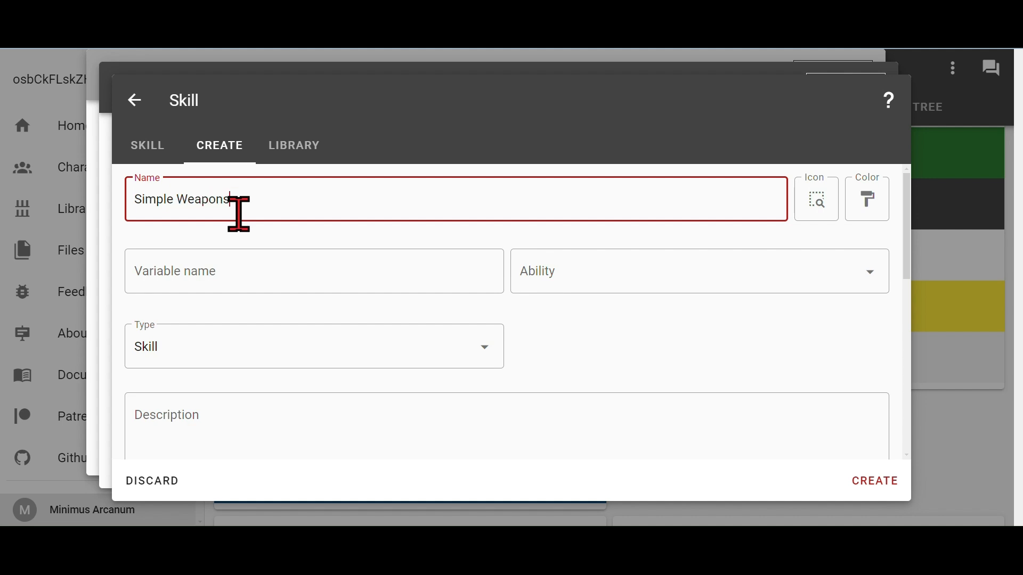
pyautogui.click(229, 268)
pyautogui.write('simpleWeapons')
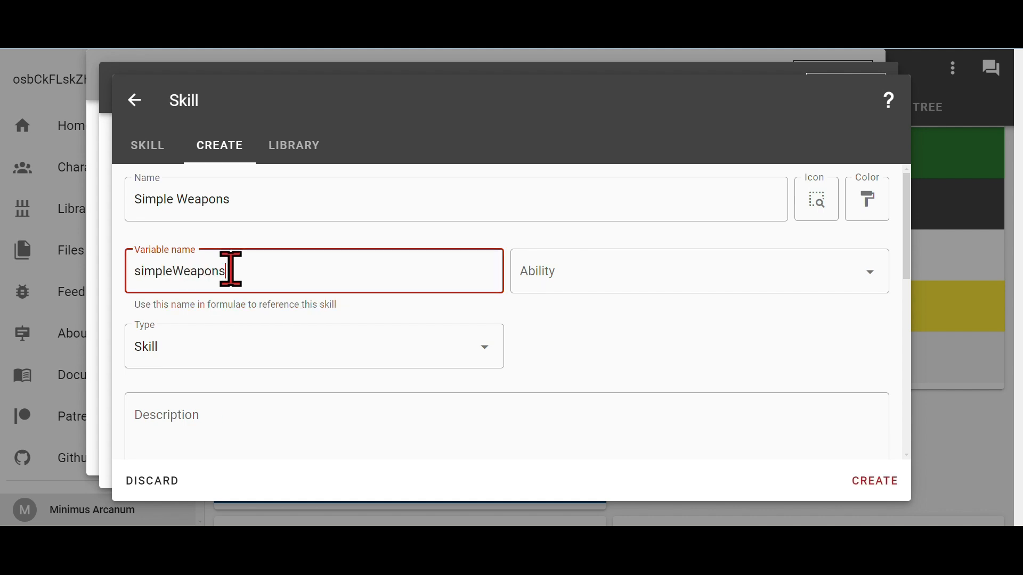
# Create the Simple Weapons skill with type Weapon and base proficiency Proficient, and close the Skeletal Blade Fighter's property dialogs.
pyautogui.click(246, 345)
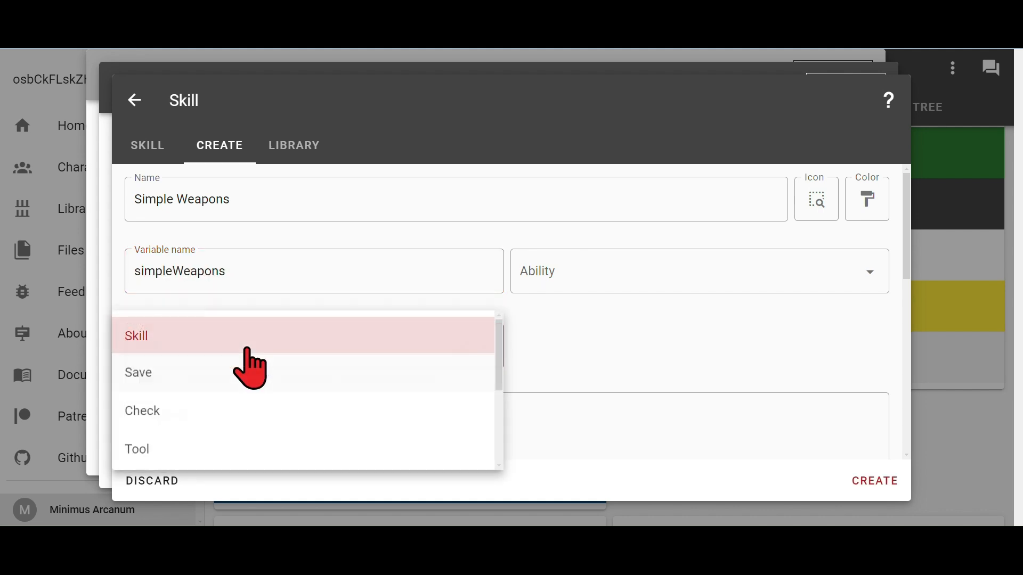
pyautogui.scroll(-2, 233, 426)
pyautogui.click(197, 358)
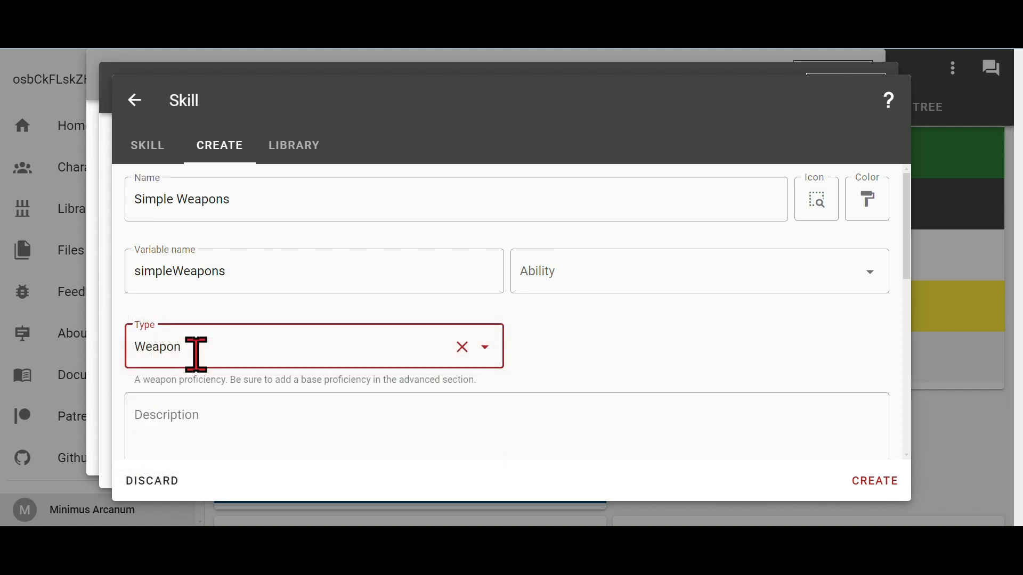
pyautogui.scroll(-5, 511, 354)
pyautogui.click(200, 389)
pyautogui.click(200, 395)
pyautogui.click(866, 482)
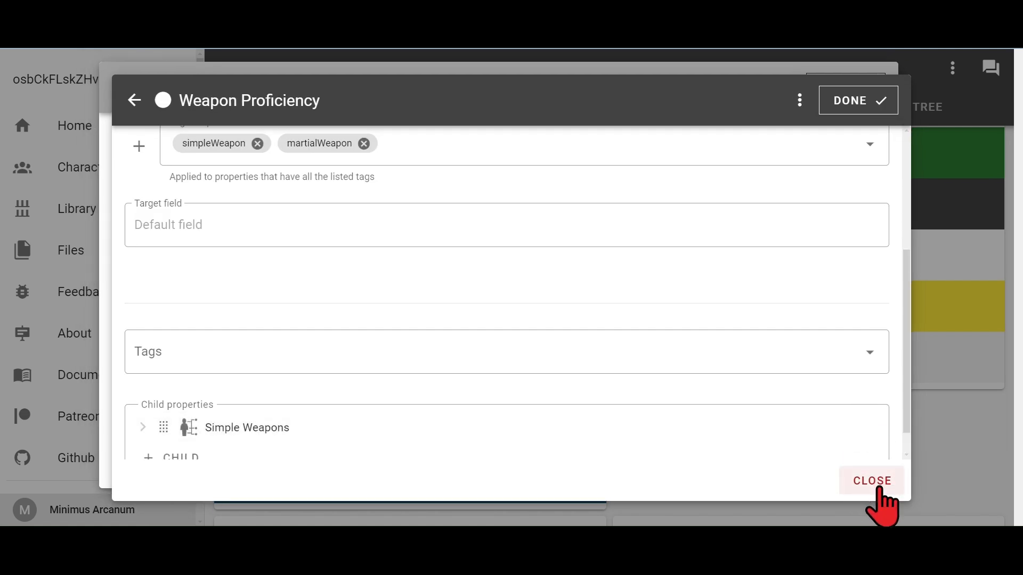
pyautogui.click(878, 490)
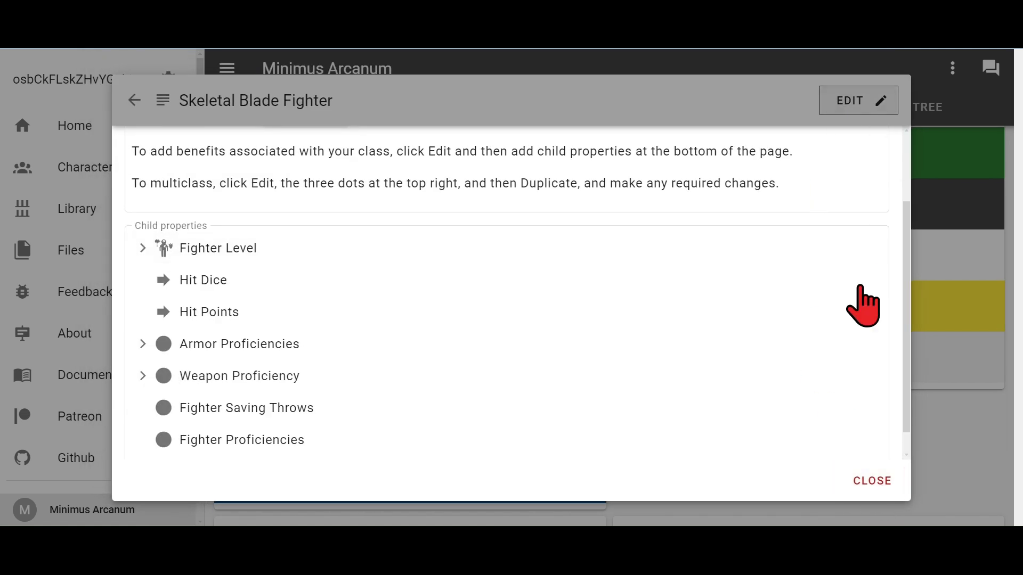
pyautogui.click(874, 484)
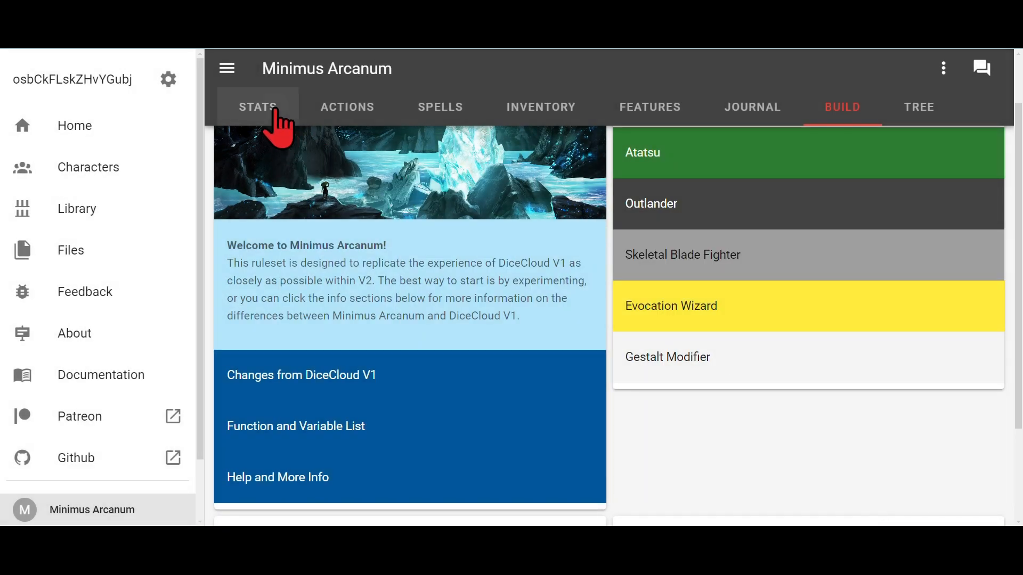
# Review the skills, weapon, armor, tool and language proficiencies listed in the character's stats.
pyautogui.click(258, 108)
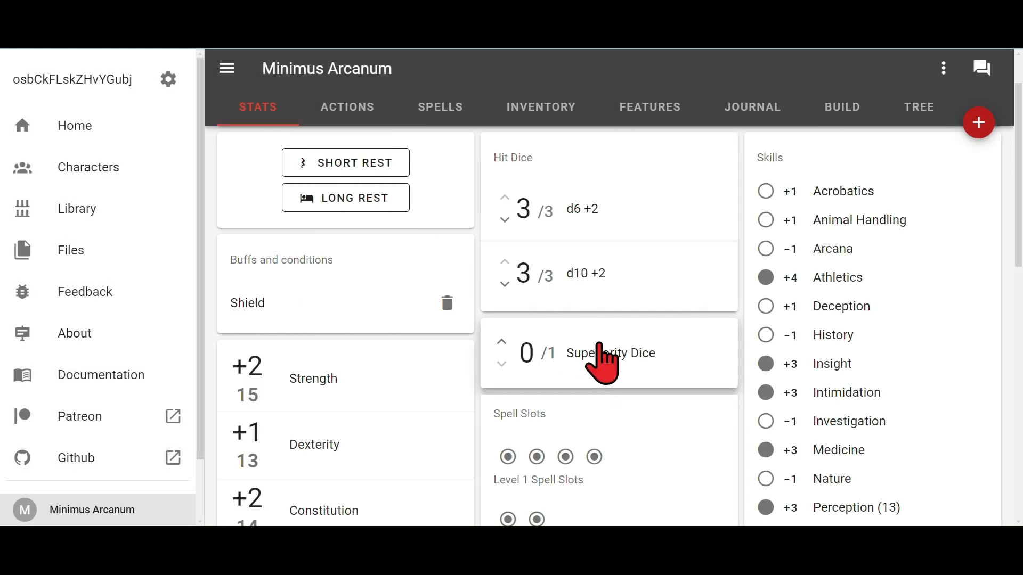
pyautogui.scroll(-9, 604, 363)
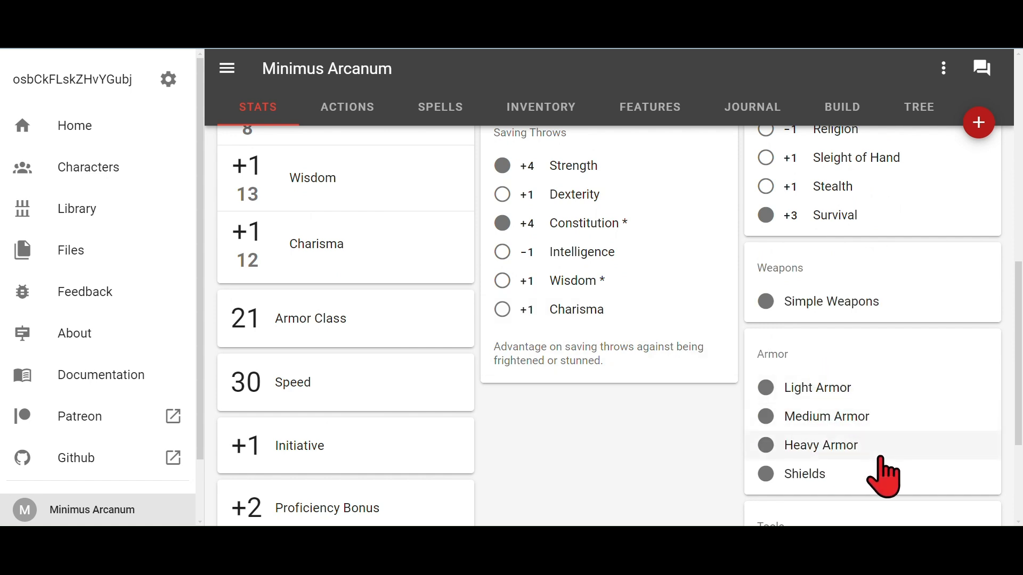
pyautogui.scroll(-1, 792, 366)
pyautogui.scroll(1, 792, 364)
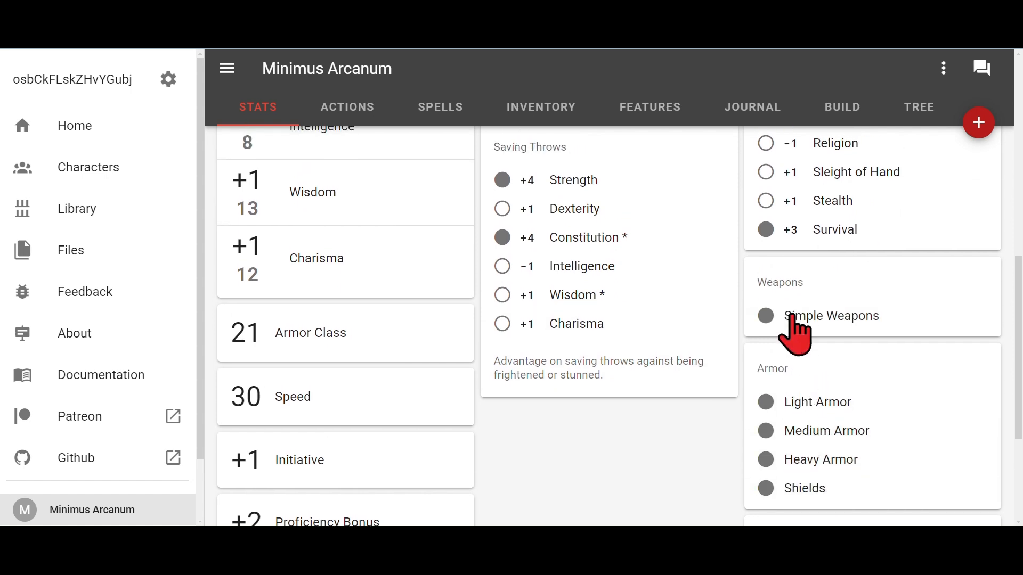
pyautogui.scroll(-4, 804, 434)
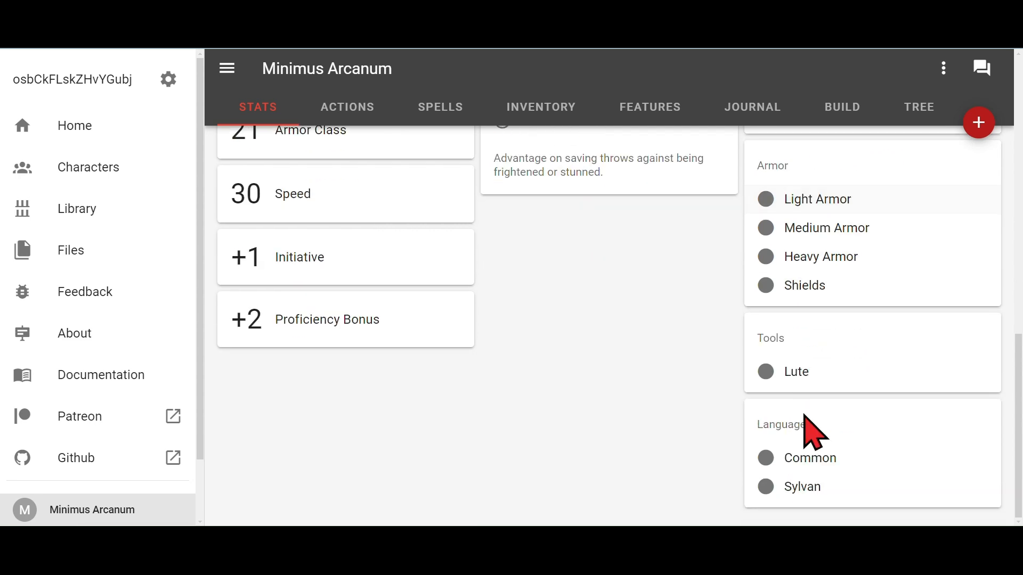
pyautogui.scroll(3, 804, 429)
pyautogui.scroll(10, 804, 429)
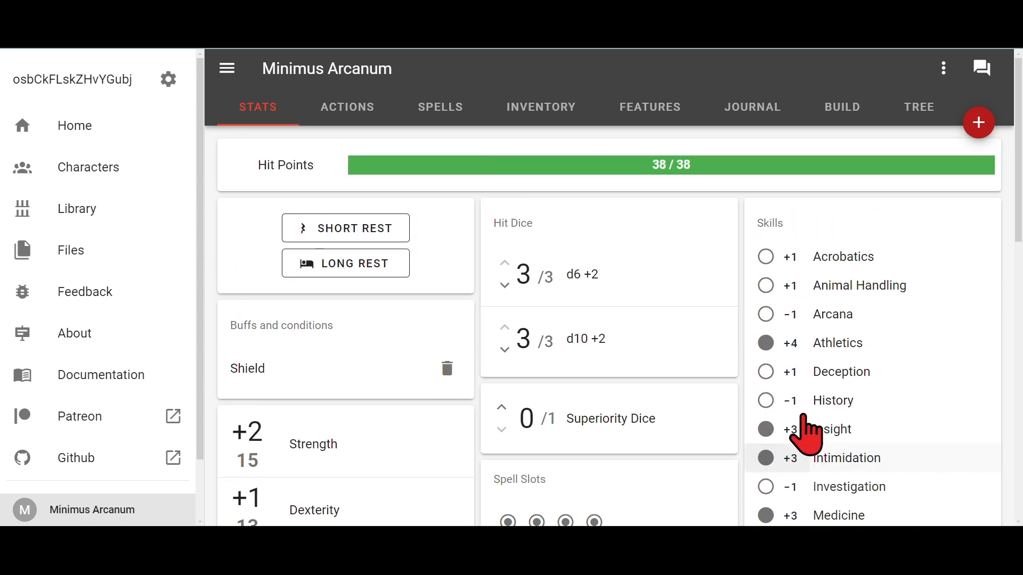
pyautogui.scroll(-15, 805, 429)
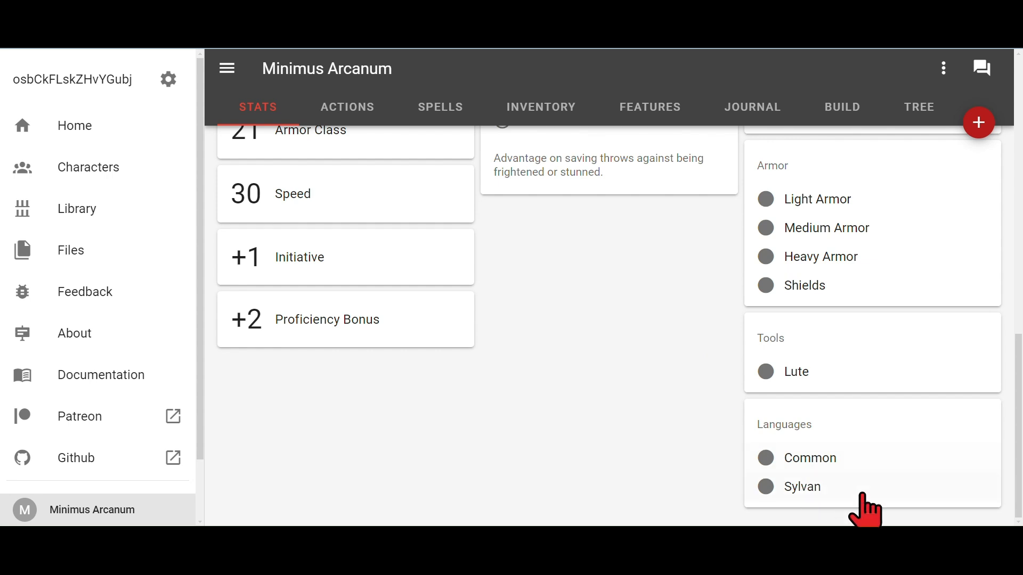
pyautogui.scroll(8, 845, 358)
pyautogui.scroll(-5, 847, 362)
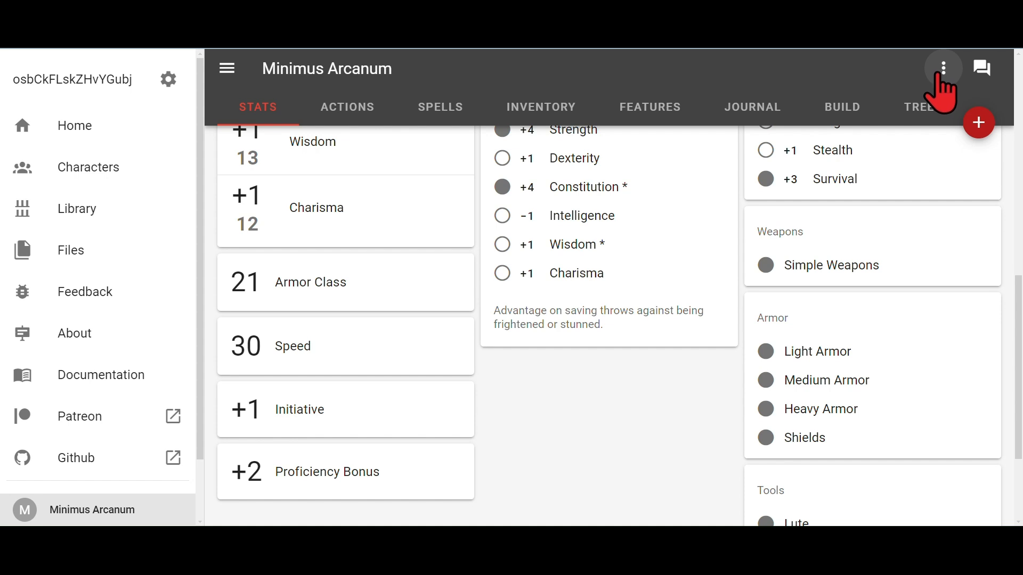
# Rename the Simple Weapons skill under the fighter's Weapon Proficiency as "Simple Melee Weapons" and open its variable name for editing.
pyautogui.click(842, 109)
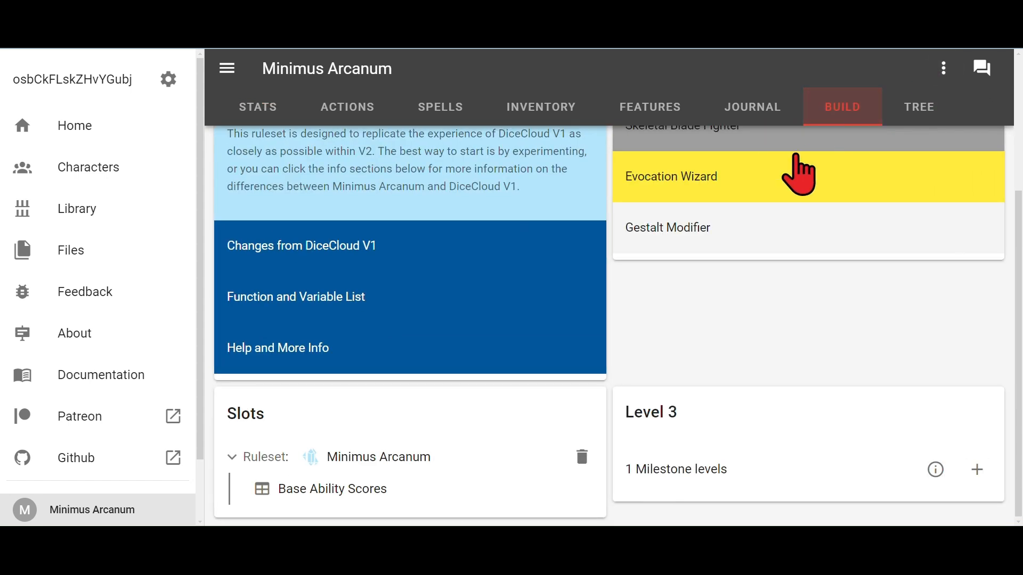
pyautogui.scroll(3, 749, 258)
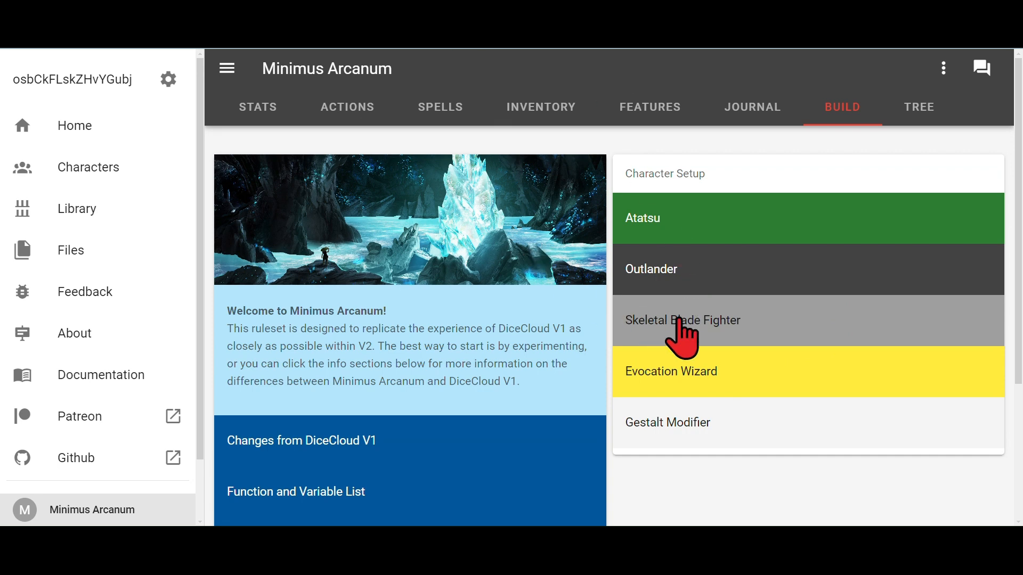
pyautogui.click(718, 319)
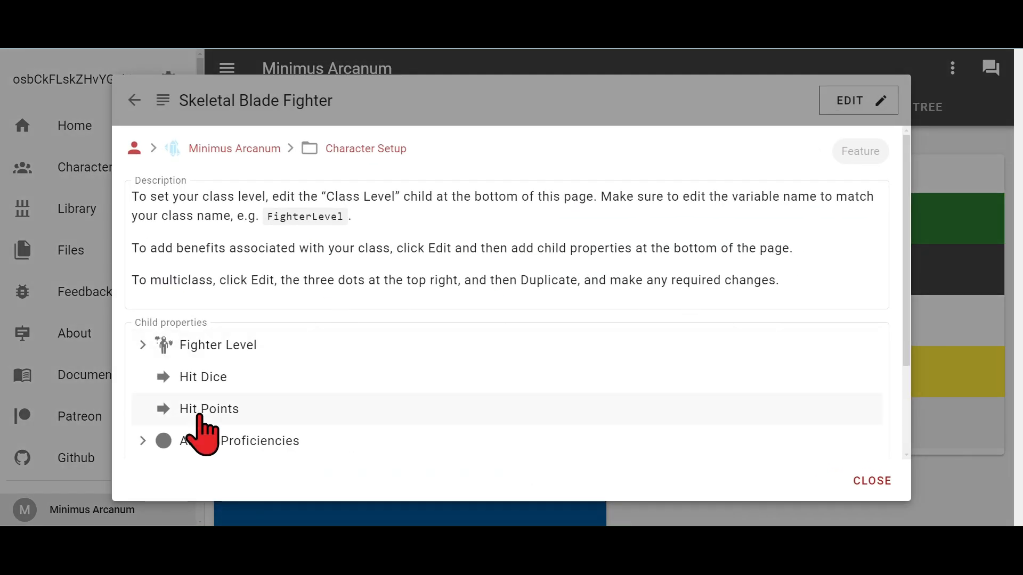
pyautogui.scroll(-3, 201, 427)
pyautogui.click(193, 351)
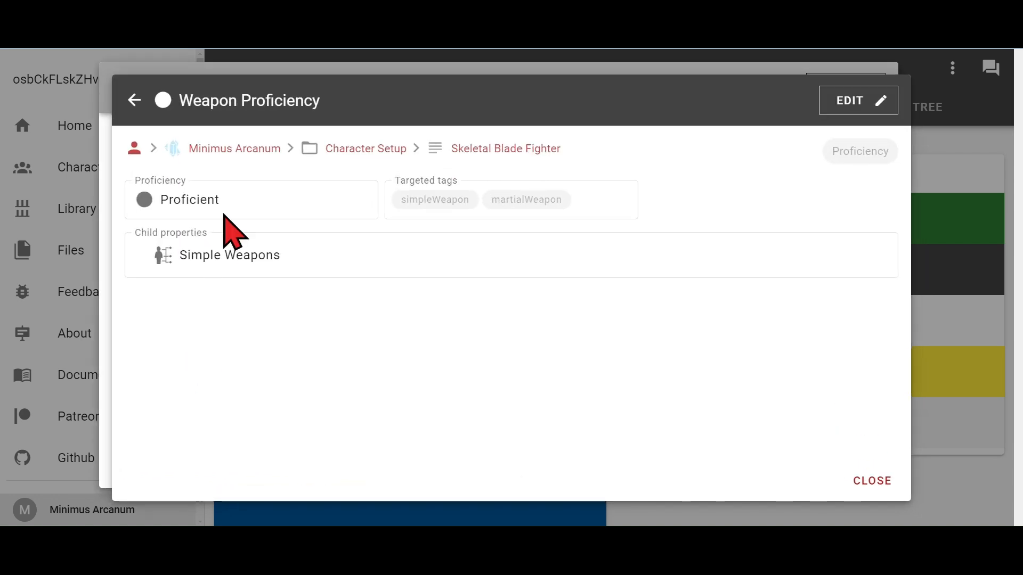
pyautogui.click(855, 111)
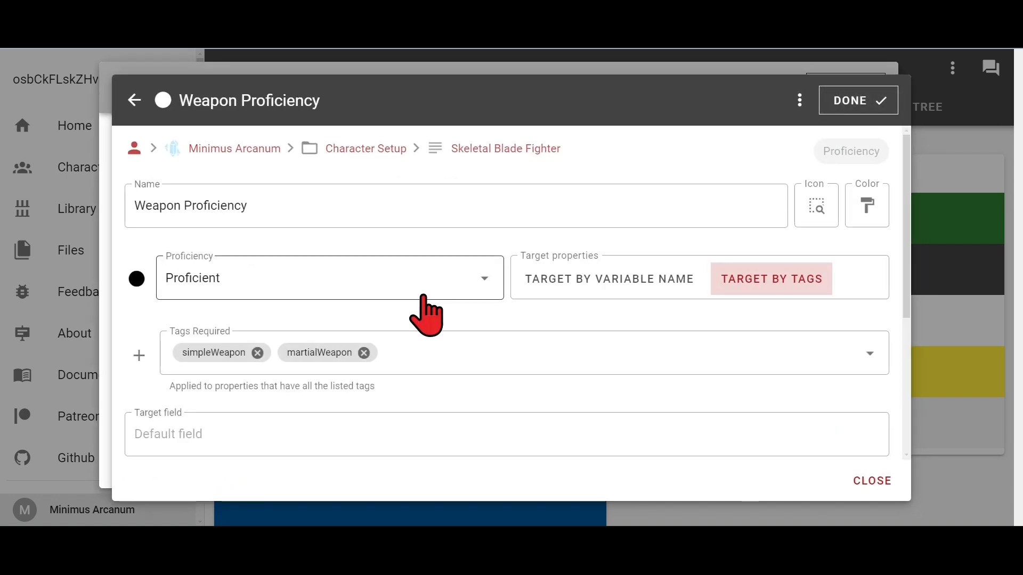
pyautogui.scroll(-5, 331, 333)
pyautogui.click(236, 394)
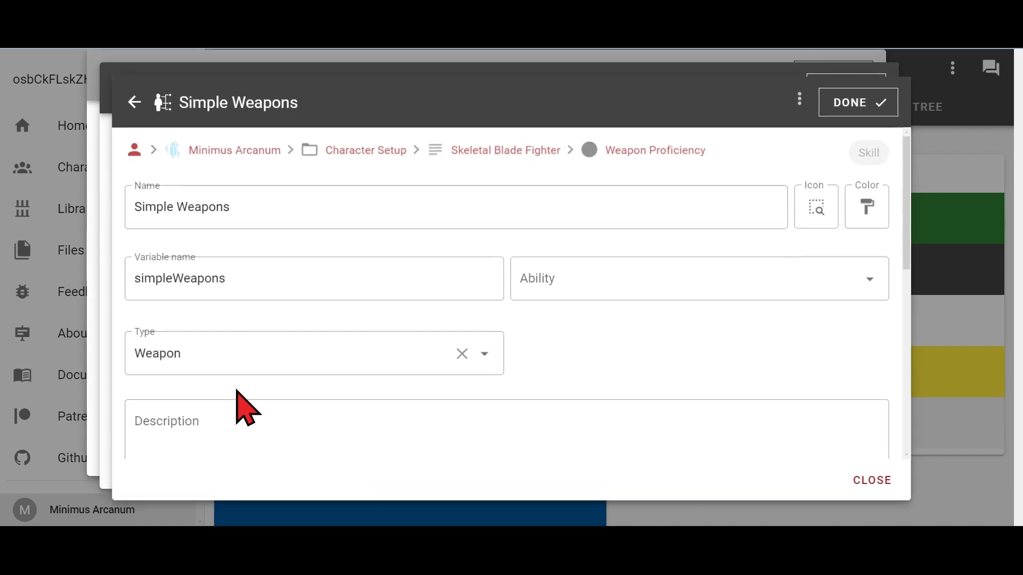
pyautogui.click(182, 204)
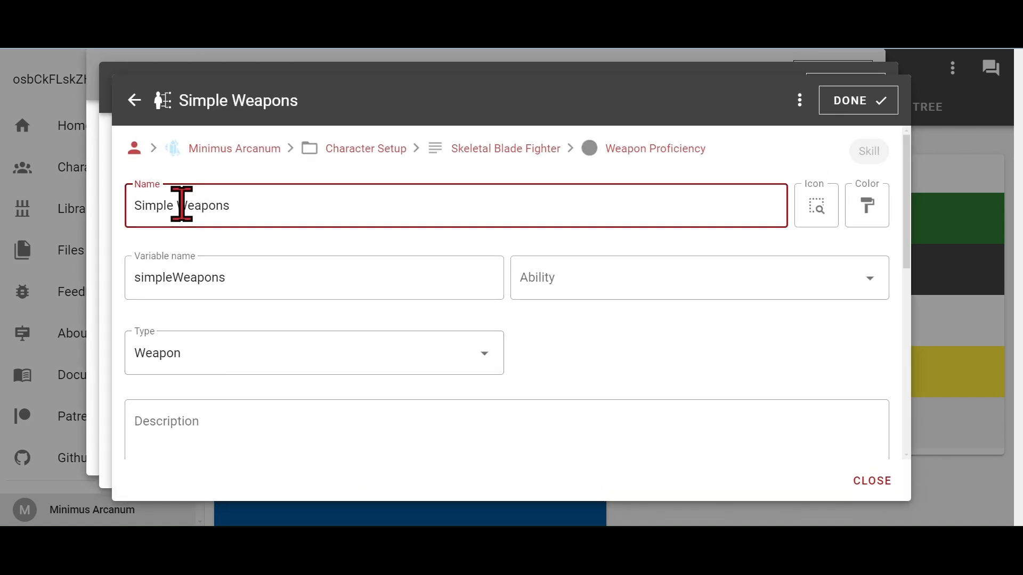
pyautogui.write('Melee')
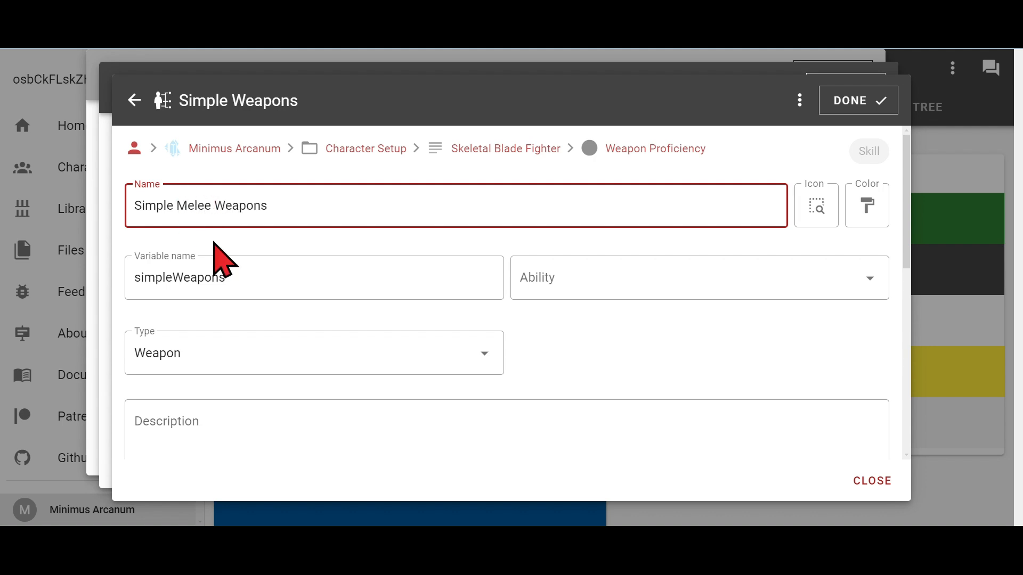
pyautogui.click(179, 278)
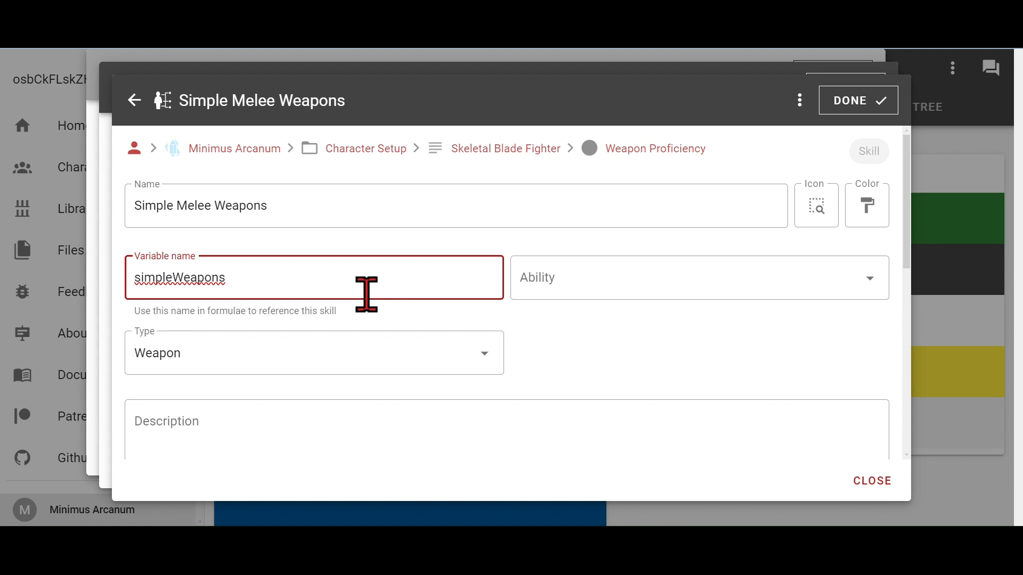
# Set the skill's variable name to simpleMeleeWeapon and its name to "Simple Melee Weapon", and close its property dialog.
pyautogui.click(444, 102)
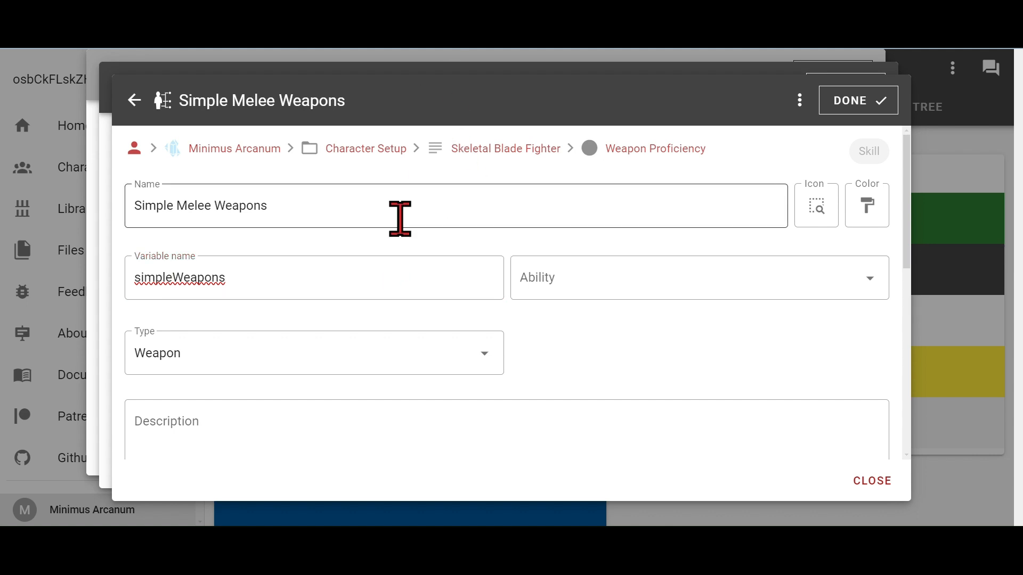
pyautogui.click(176, 278)
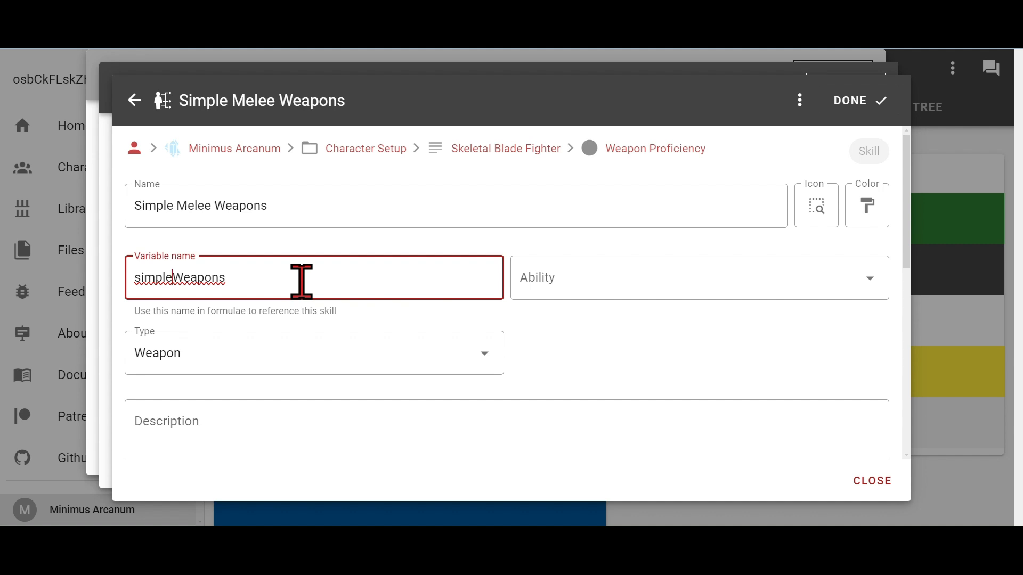
pyautogui.write('Mele')
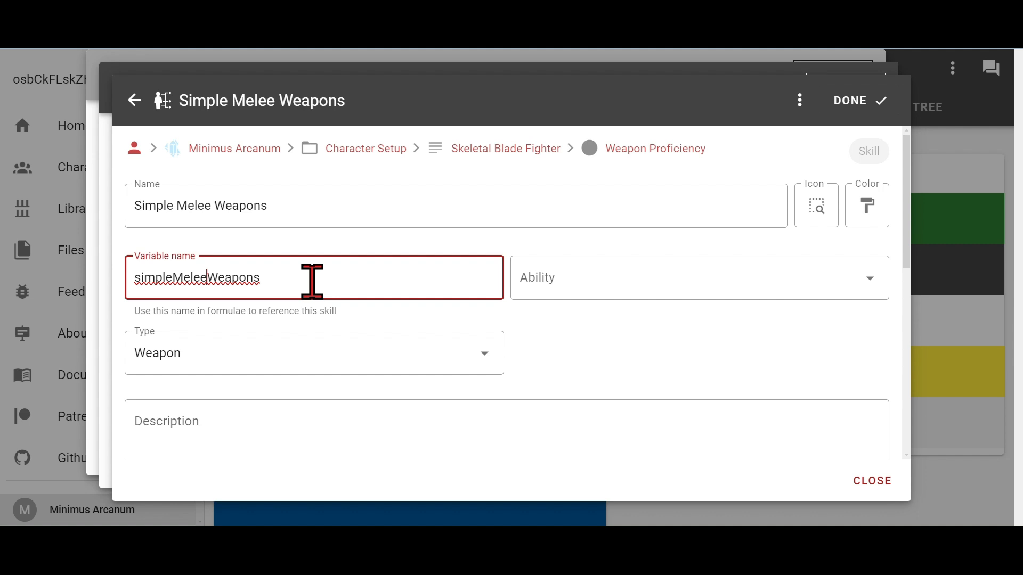
pyautogui.press('BackSpace')
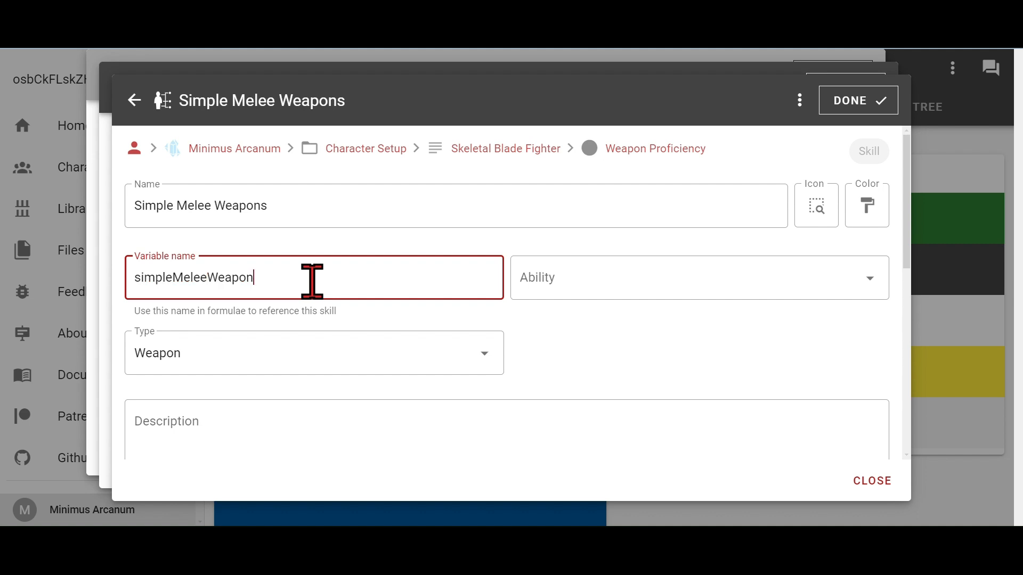
pyautogui.click(306, 211)
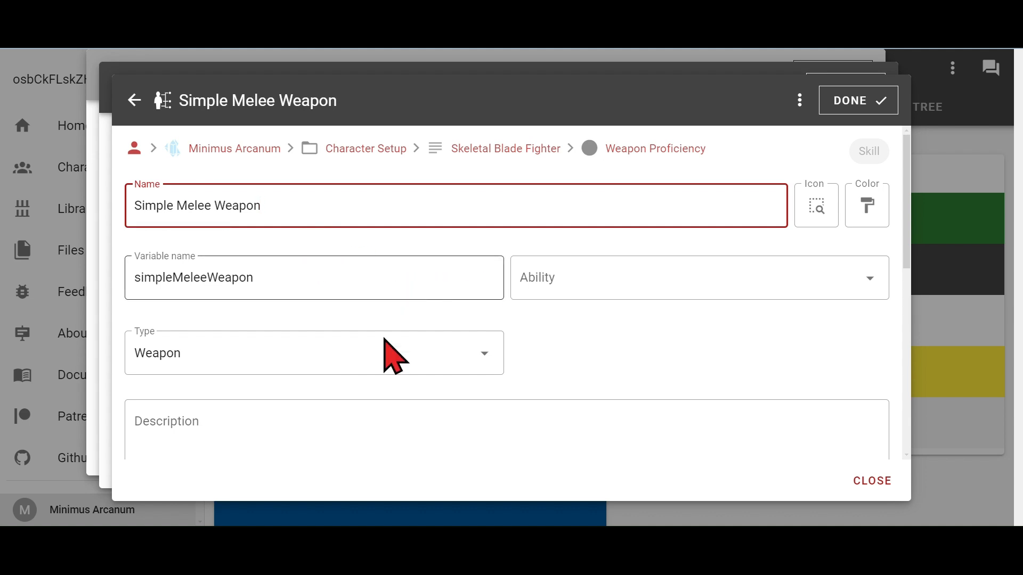
pyautogui.scroll(-8, 341, 358)
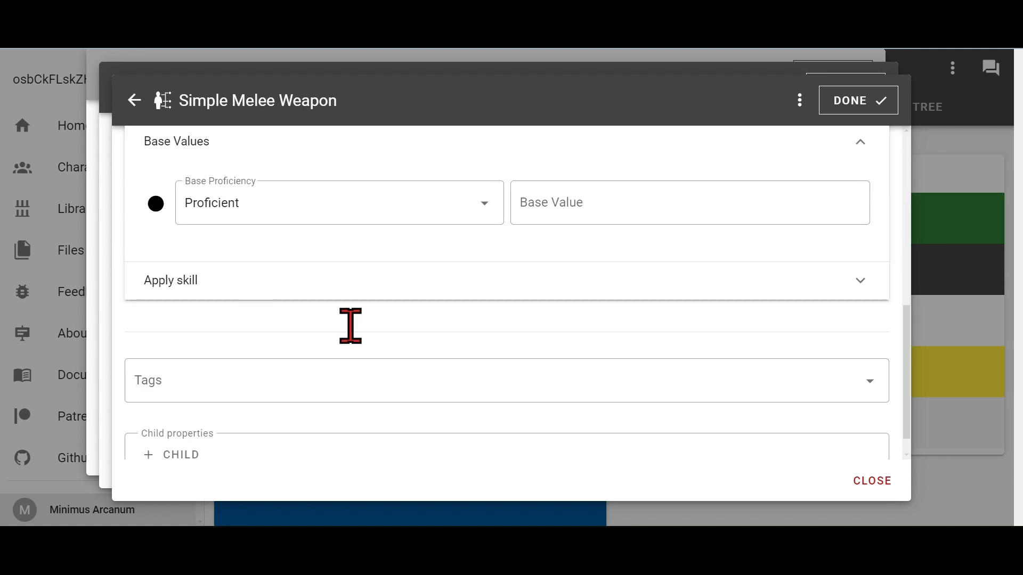
pyautogui.click(858, 481)
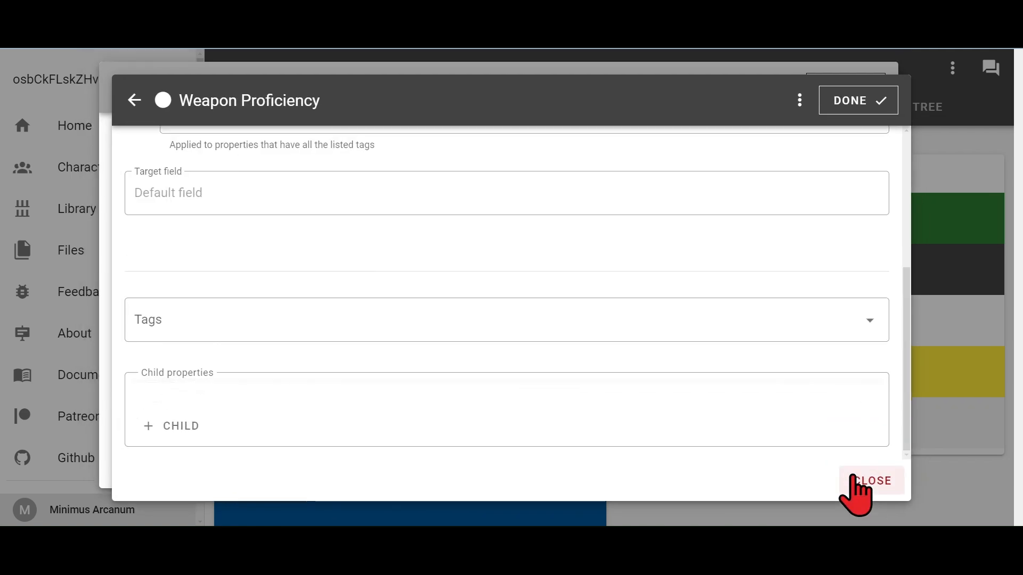
# Add a Skill child property under the fighter's Weapon Proficiency, named "Simple Ranged Weapon" with variable name simpleRangedWeapon.
pyautogui.click(174, 426)
pyautogui.scroll(-10, 229, 229)
pyautogui.scroll(-5, 229, 237)
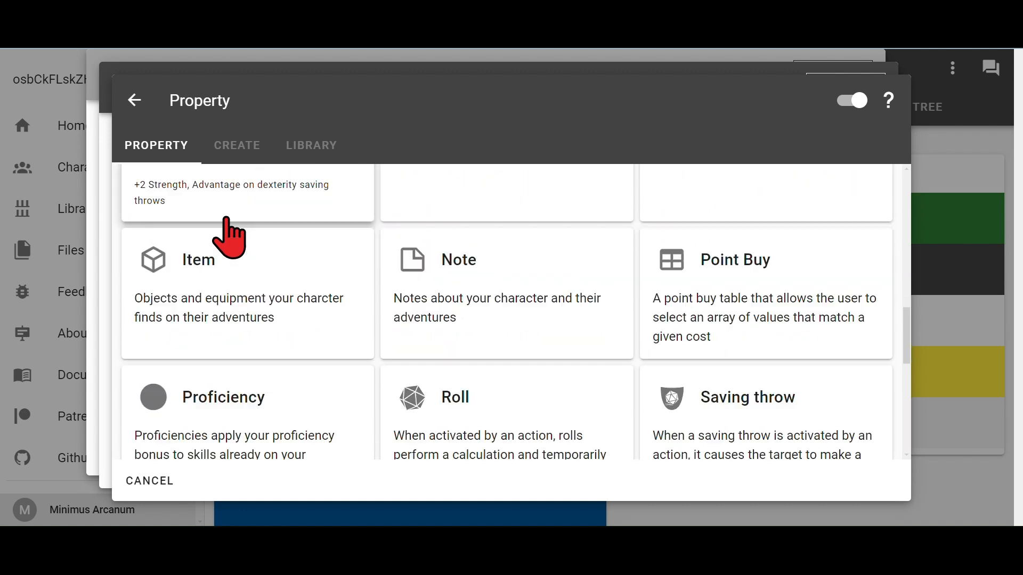
pyautogui.click(222, 434)
pyautogui.click(236, 200)
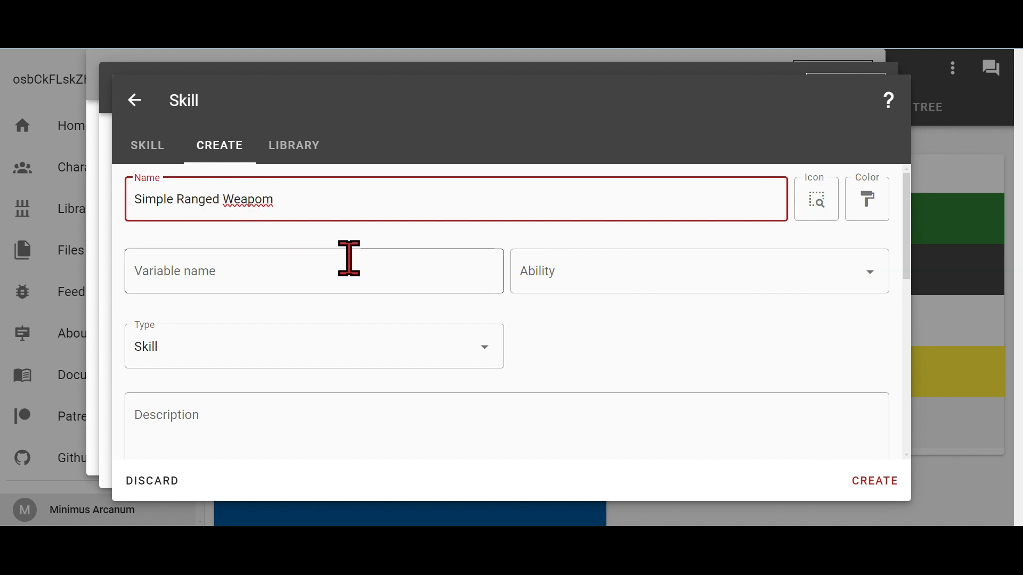
pyautogui.click(332, 267)
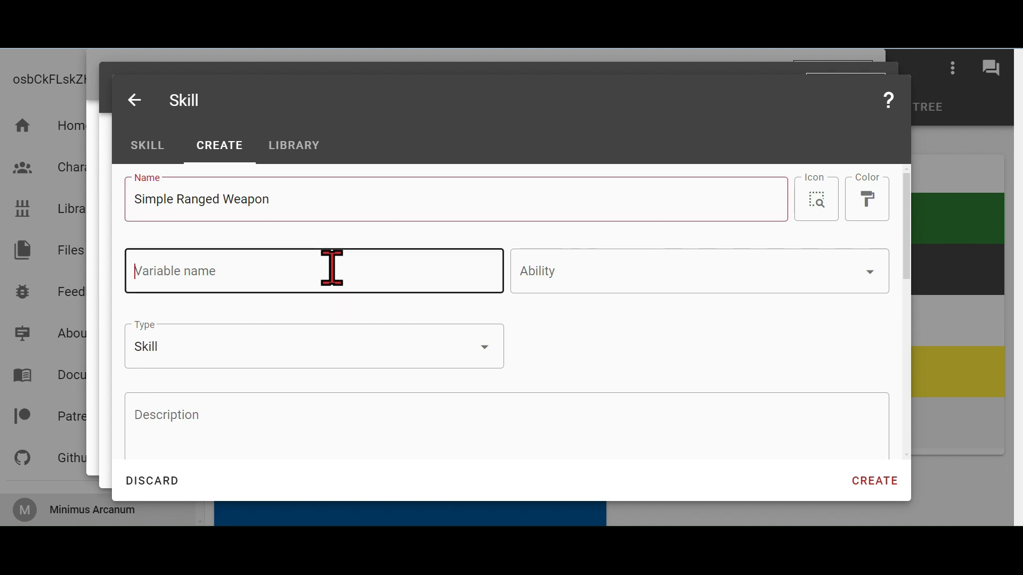
pyautogui.write('simpleRa')
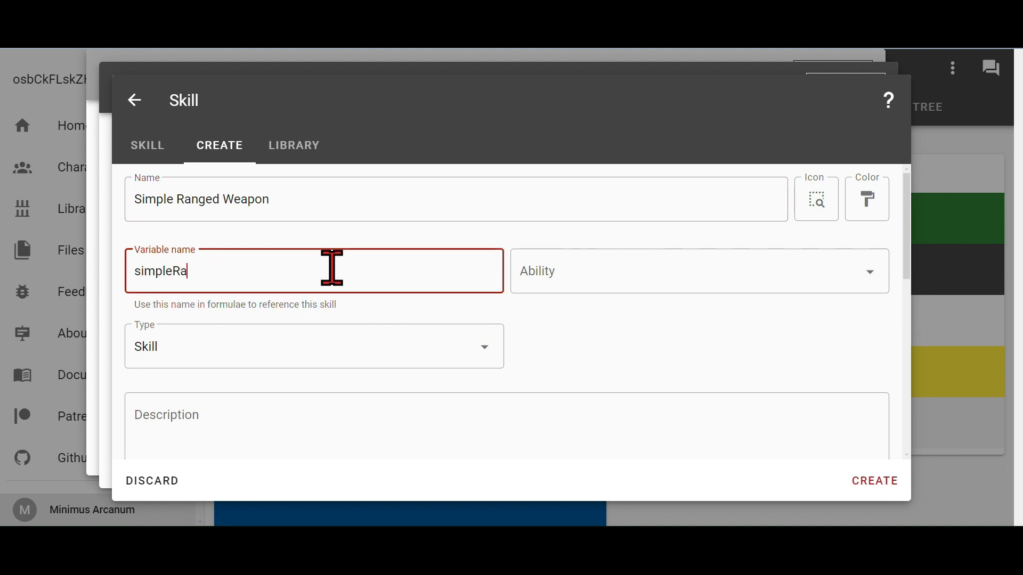
pyautogui.write('ngedWeapon')
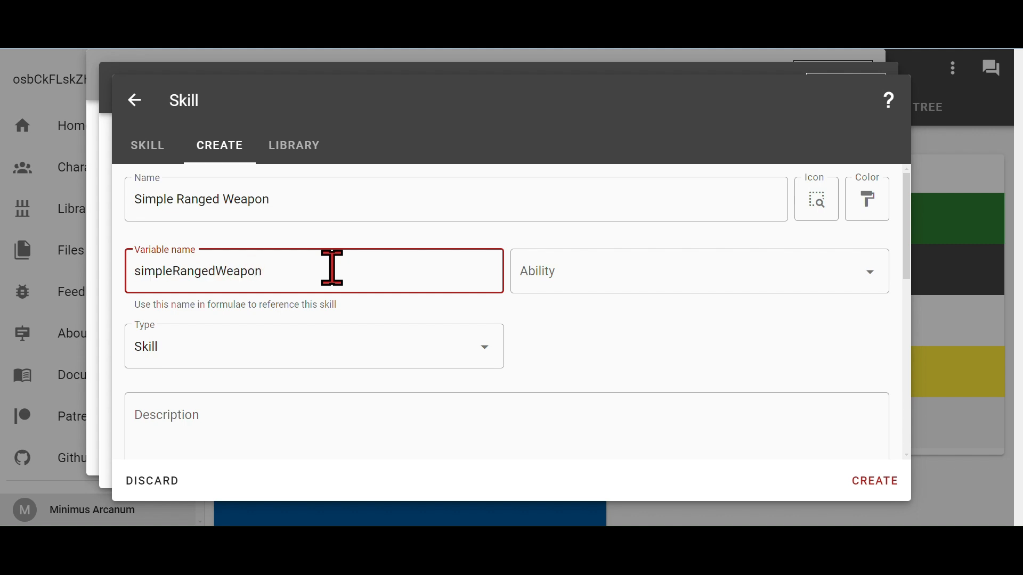
# Create the Simple Ranged Weapon skill with type Weapon and base proficiency Proficient.
pyautogui.click(304, 344)
pyautogui.scroll(-3, 292, 431)
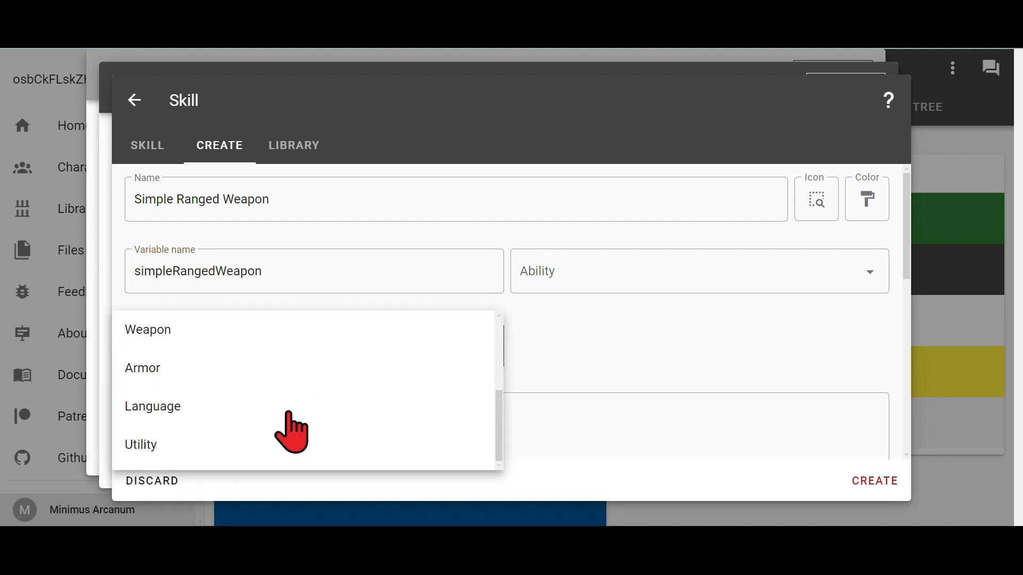
pyautogui.click(227, 335)
pyautogui.scroll(-5, 450, 368)
pyautogui.click(351, 264)
pyautogui.click(319, 271)
pyautogui.click(868, 482)
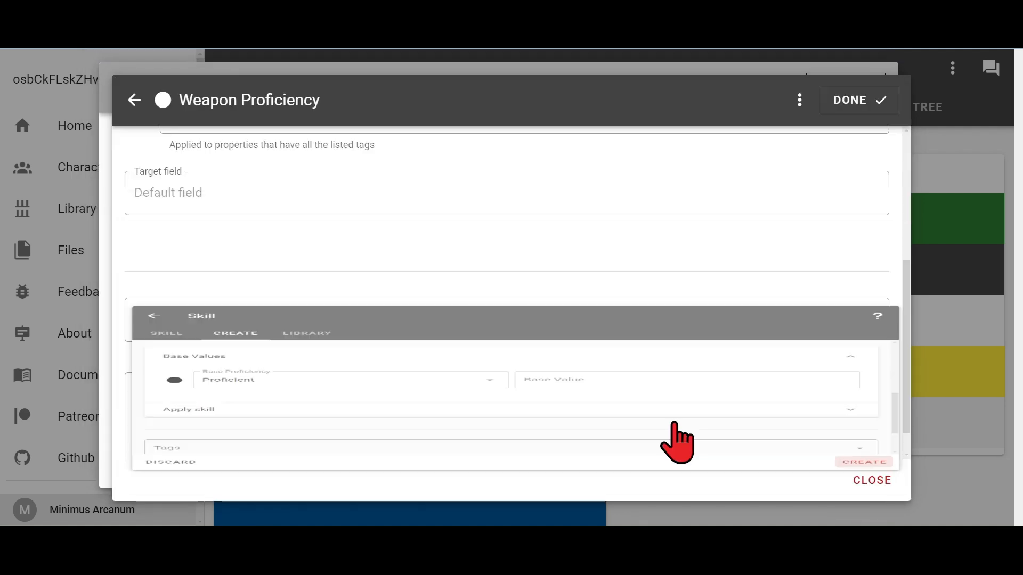
# Add another Skill child property under Weapon Proficiency, named "Martial Melee Weapon", and fill in its matching variable name.
pyautogui.click(194, 428)
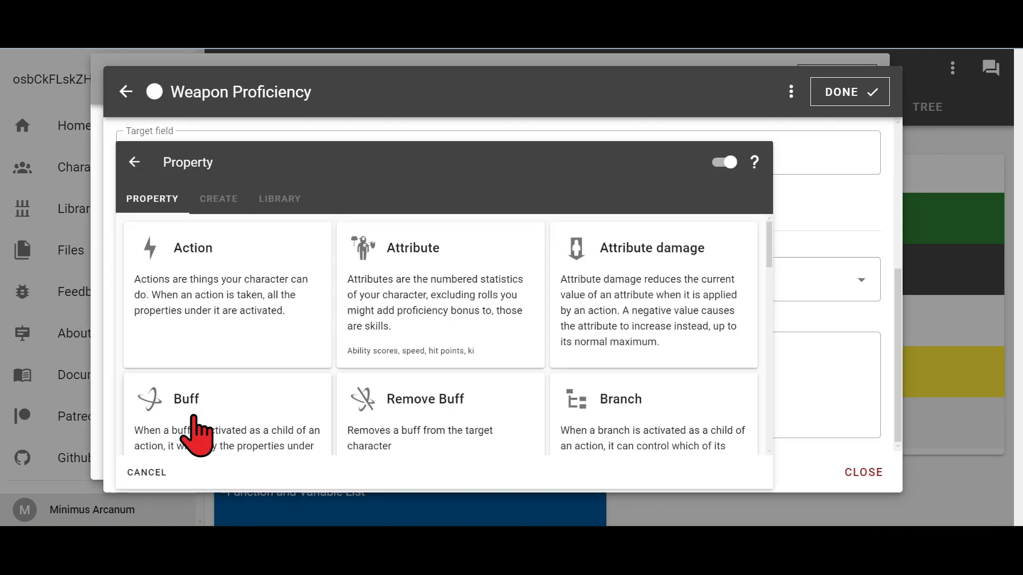
pyautogui.scroll(-15, 221, 314)
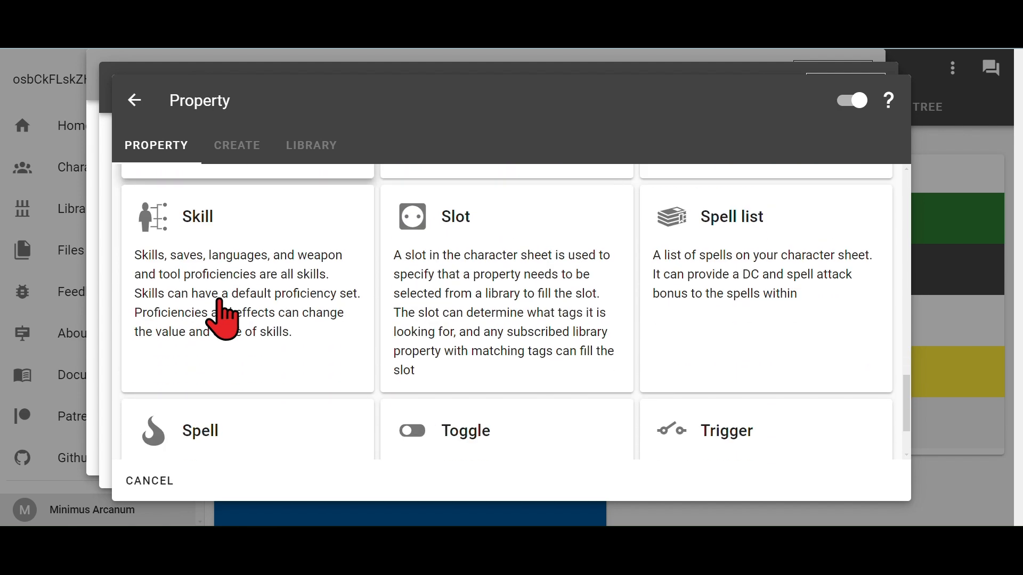
pyautogui.click(222, 318)
pyautogui.click(269, 201)
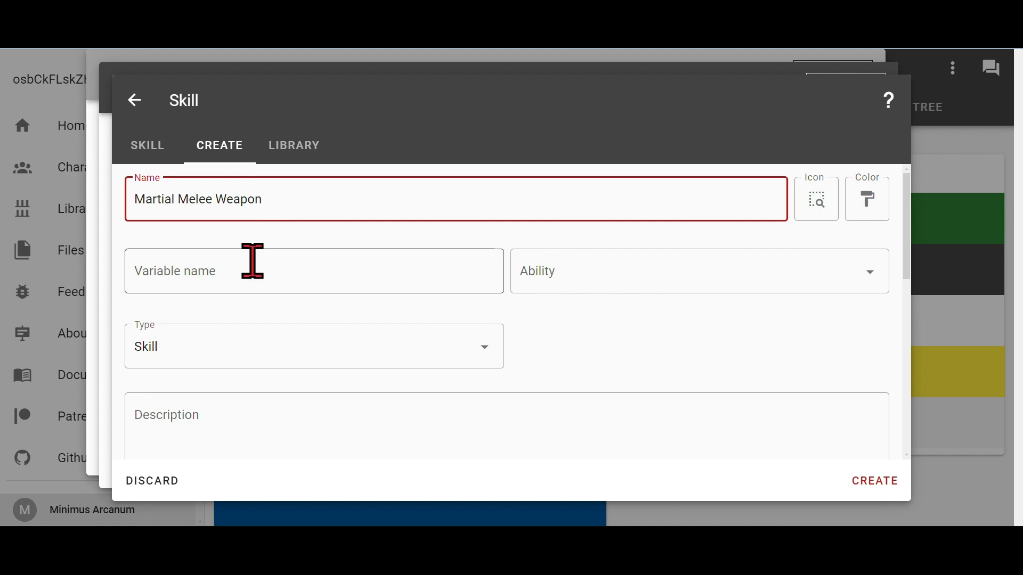
pyautogui.click(248, 278)
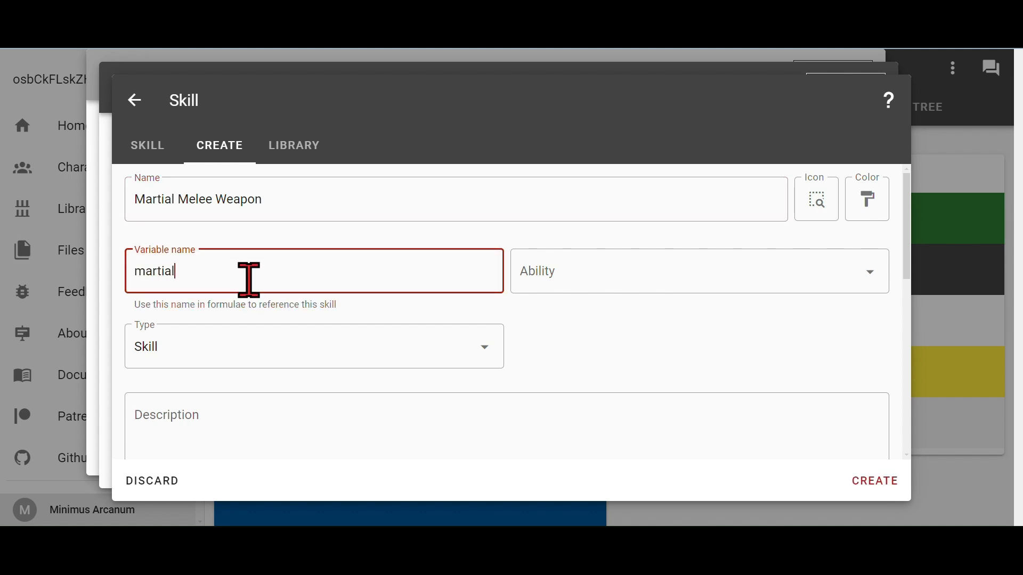
pyautogui.press('BackSpace')
pyautogui.write('Wa')
# Create the Martial Melee Weapon skill with type Weapon and base proficiency Proficient.
pyautogui.click(224, 355)
pyautogui.scroll(-2, 228, 436)
pyautogui.click(223, 411)
pyautogui.scroll(-4, 460, 378)
pyautogui.click(420, 397)
pyautogui.click(350, 383)
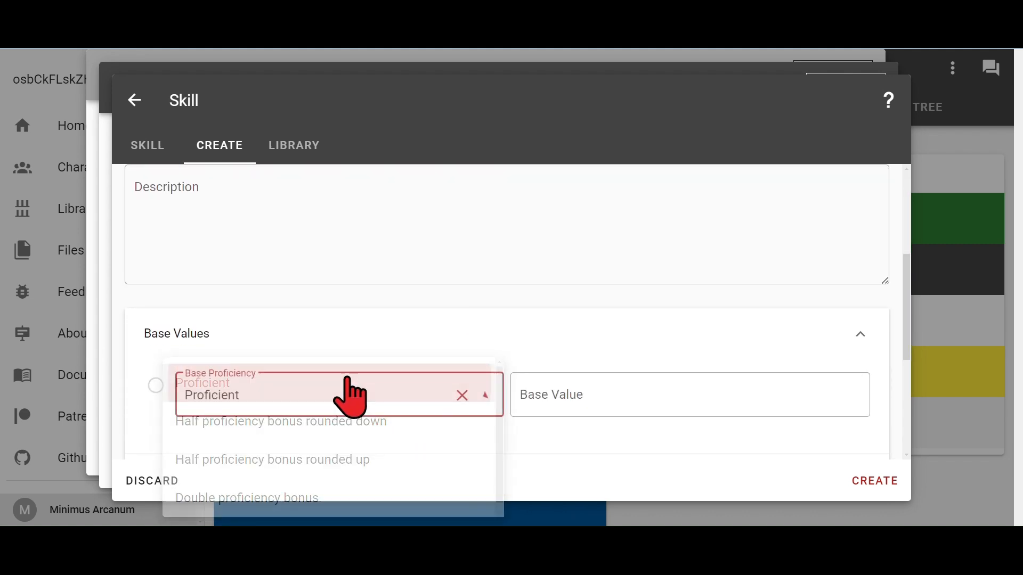
pyautogui.scroll(-2, 650, 389)
pyautogui.click(874, 482)
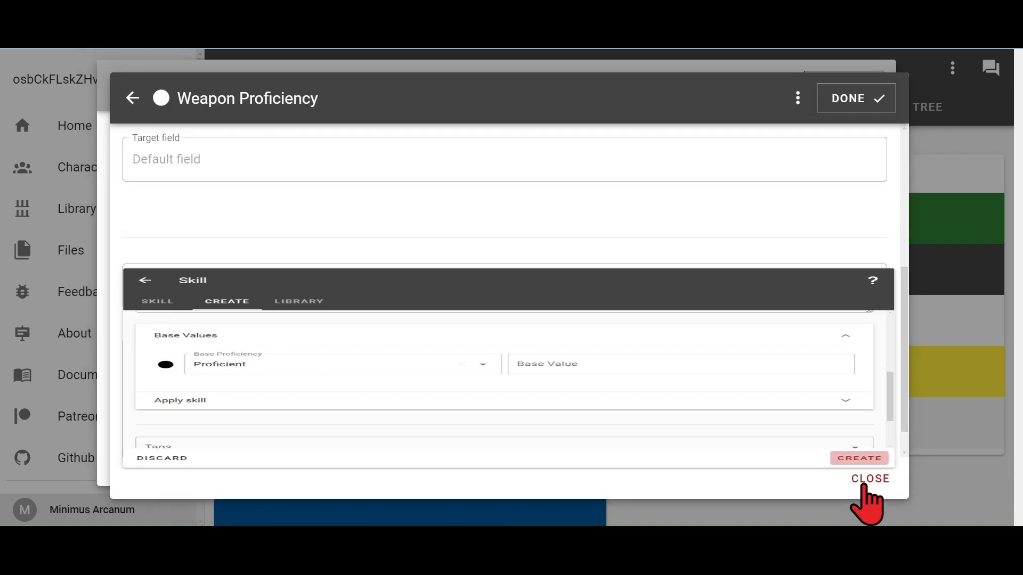
# Add a Skill child property under Weapon Proficiency, named "Martial Ranged Weapon" with variable name martialRangedWeapon.
pyautogui.scroll(-1, 366, 379)
pyautogui.click(198, 415)
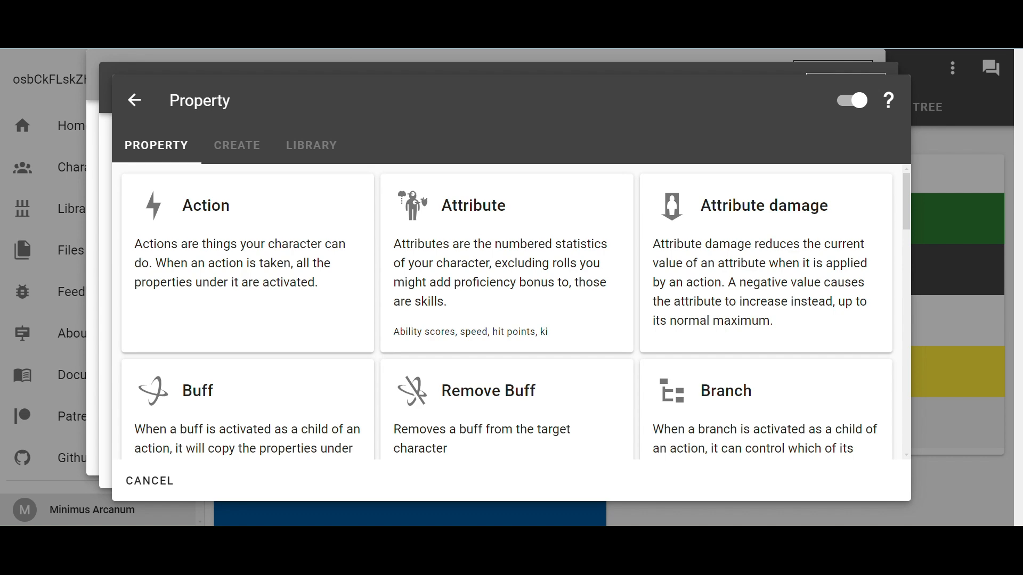
pyautogui.scroll(-20, 228, 309)
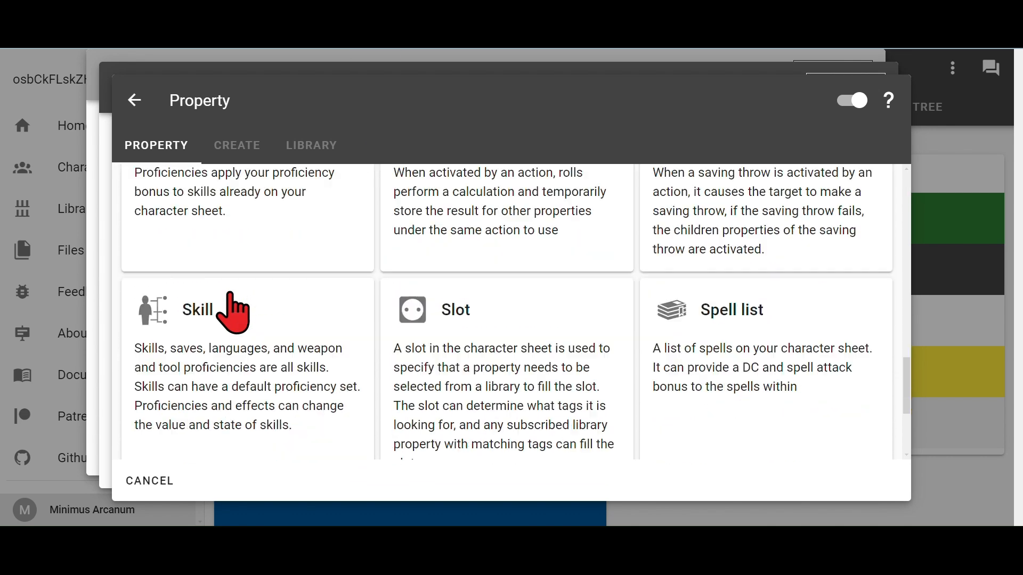
pyautogui.click(231, 358)
pyautogui.click(218, 207)
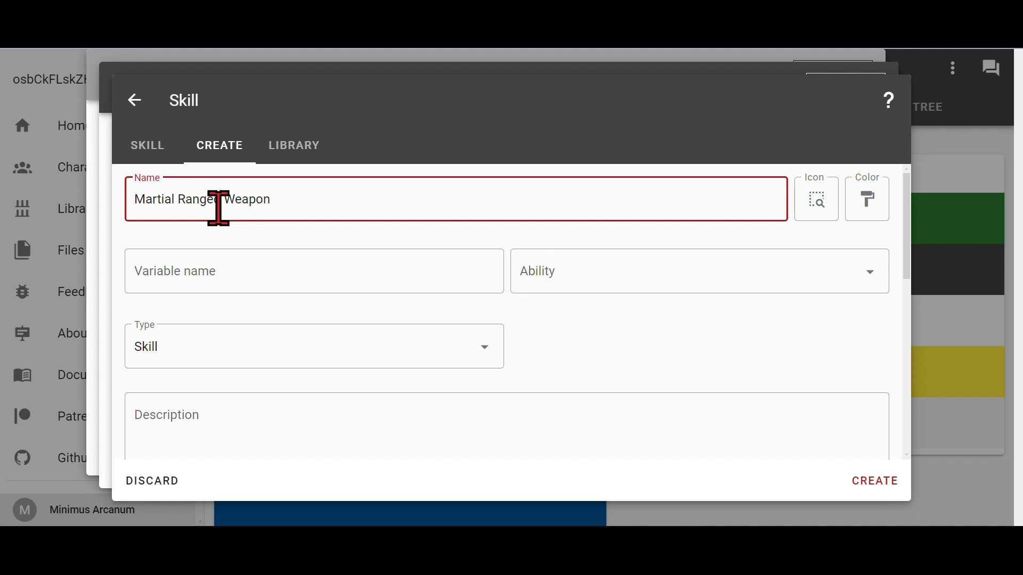
pyautogui.click(206, 277)
pyautogui.write('martialRangedWeapon')
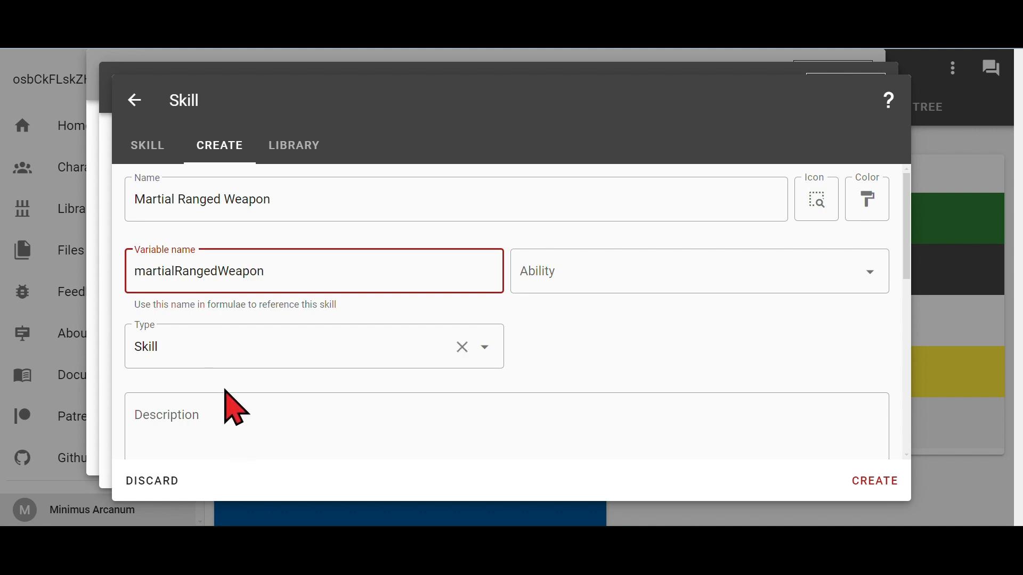
# Create the Martial Ranged Weapon skill with type Weapon and base proficiency Proficient.
pyautogui.click(228, 357)
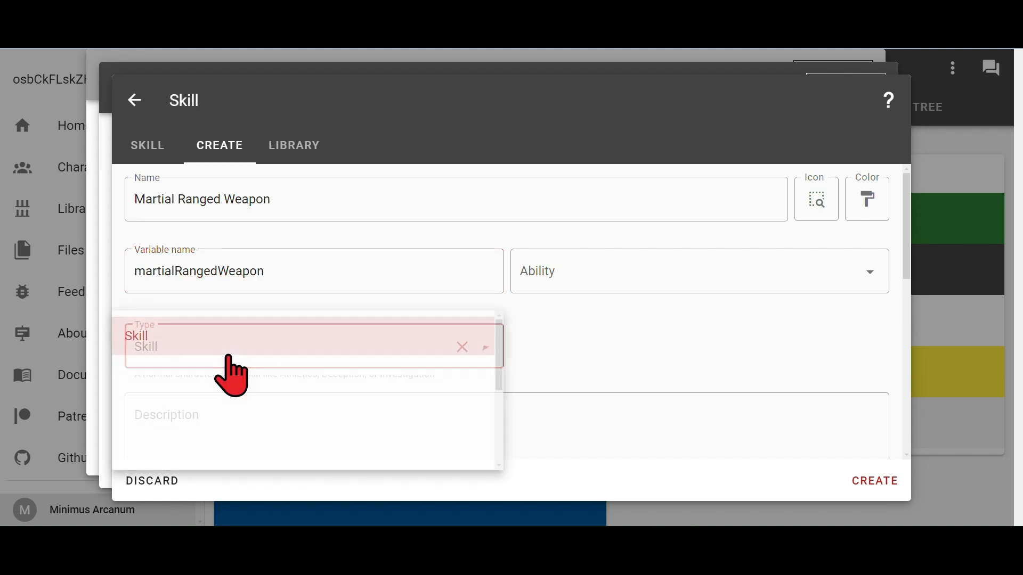
pyautogui.scroll(-3, 226, 442)
pyautogui.click(189, 331)
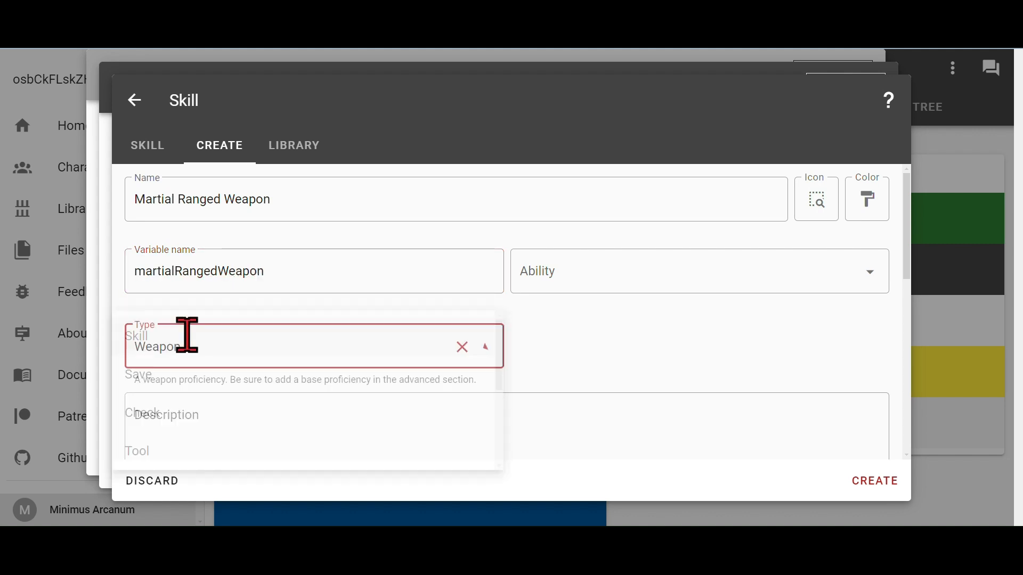
pyautogui.scroll(-3, 308, 376)
pyautogui.click(296, 434)
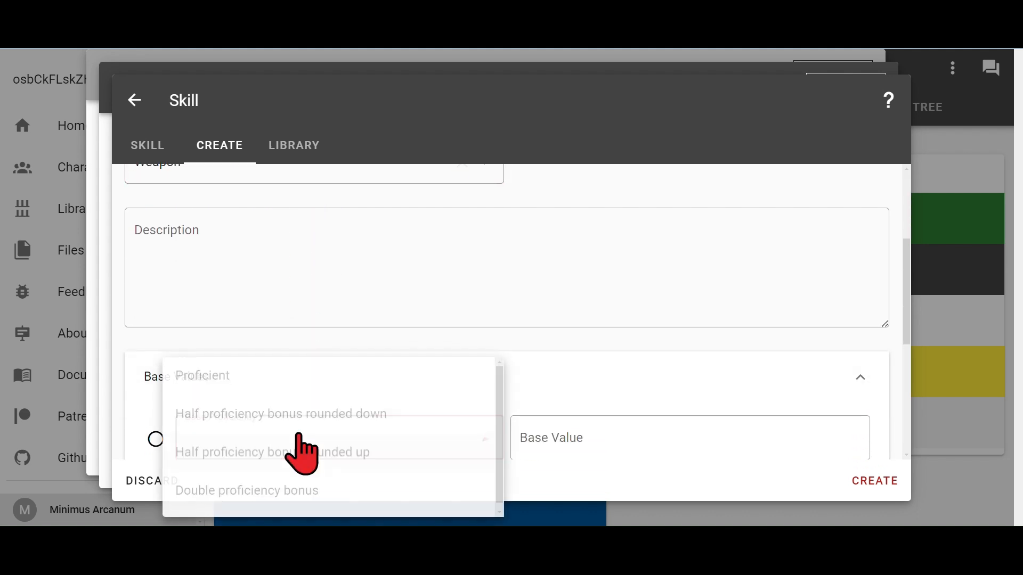
pyautogui.click(270, 388)
pyautogui.click(868, 482)
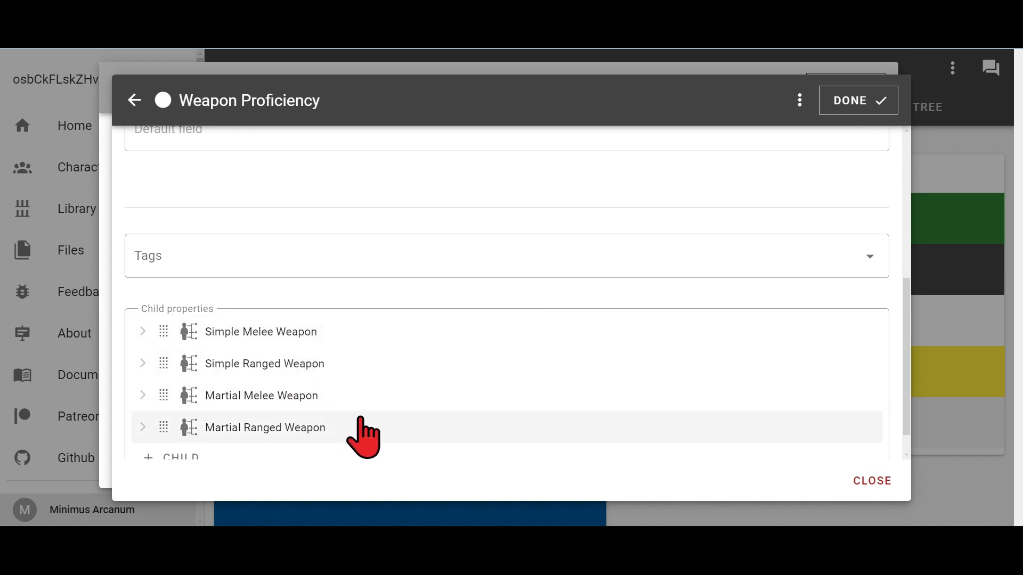
# Finish editing Weapon Proficiency, close the Skeletal Blade Fighter's property dialogs and return to the character's stats.
pyautogui.click(855, 107)
pyautogui.click(133, 100)
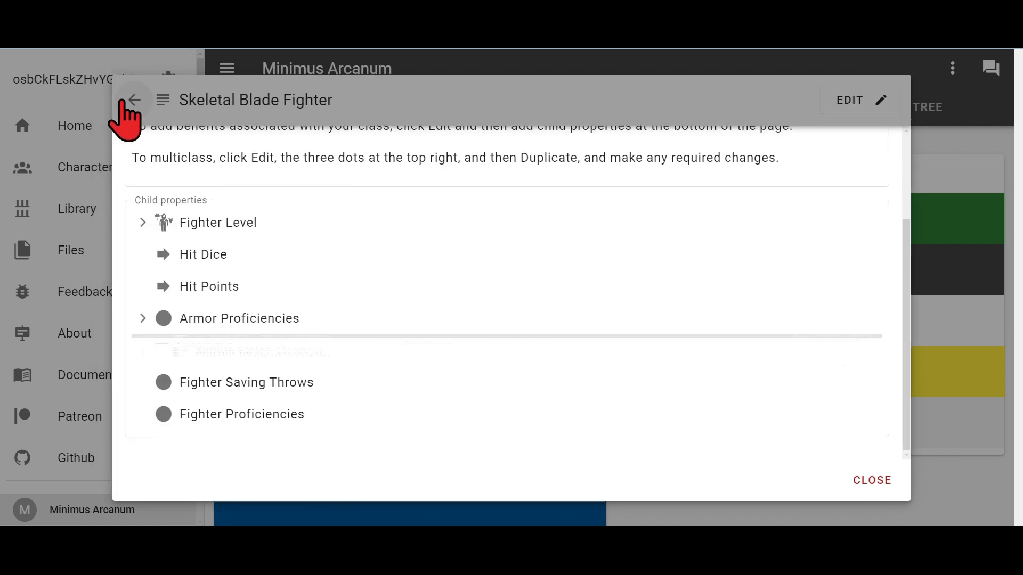
pyautogui.click(873, 482)
pyautogui.click(274, 115)
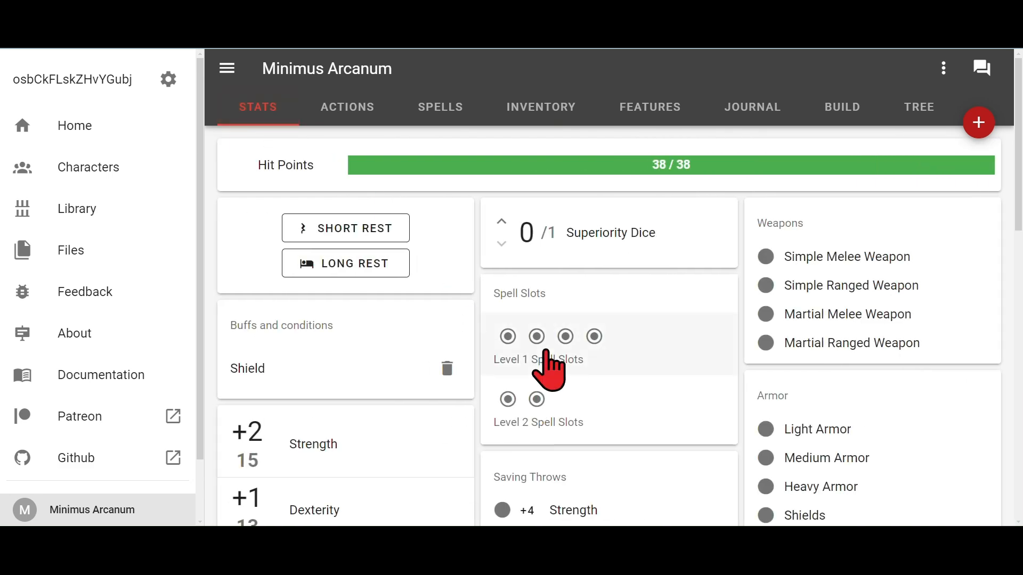
# Review the proficiencies in the character's stats and open the Simple Melee Weapon skill's editable settings.
pyautogui.scroll(-6, 548, 365)
pyautogui.scroll(-3, 549, 367)
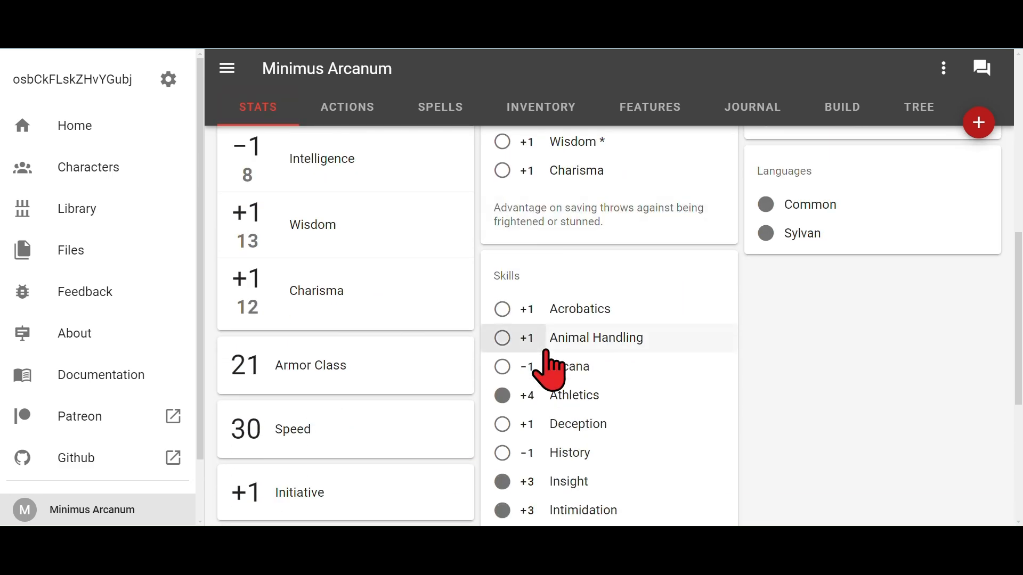
pyautogui.scroll(10, 551, 372)
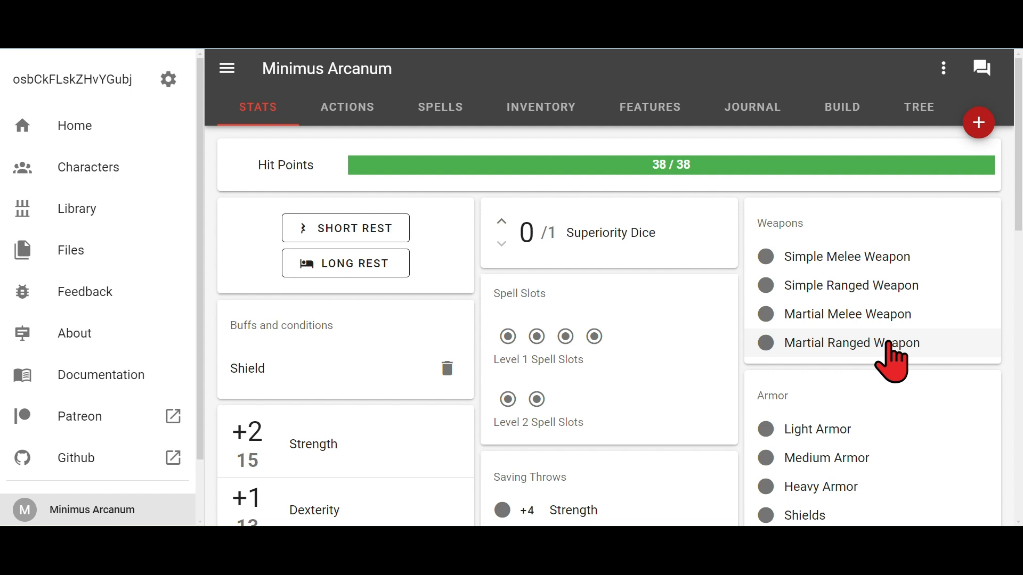
pyautogui.click(855, 258)
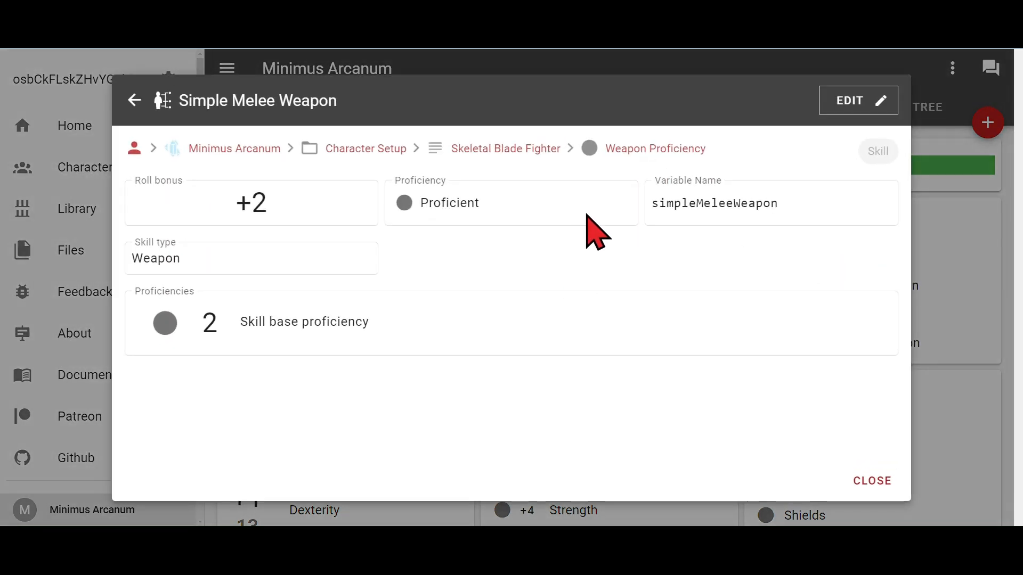
pyautogui.click(846, 102)
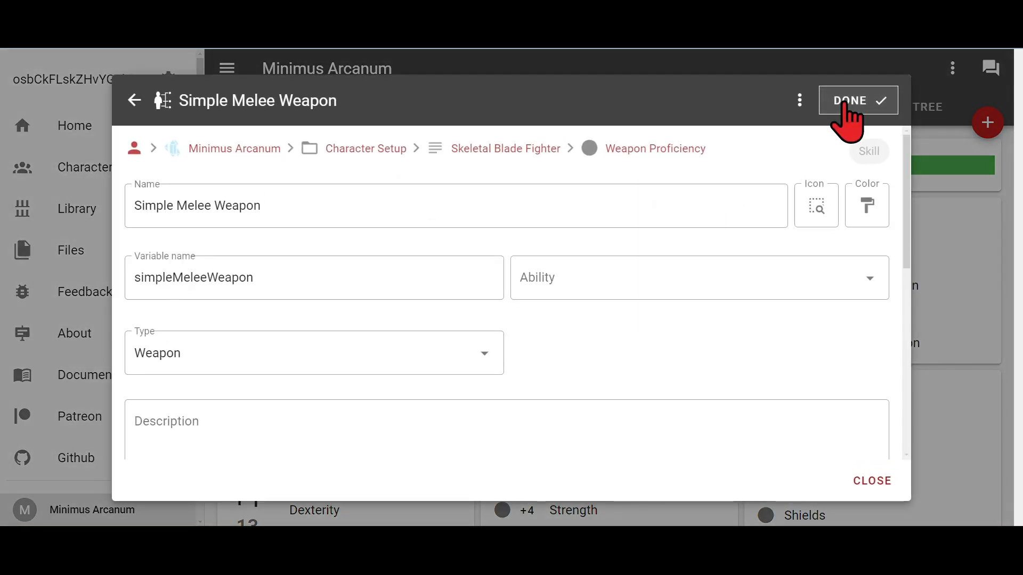
pyautogui.scroll(-1, 263, 342)
pyautogui.scroll(1, 263, 342)
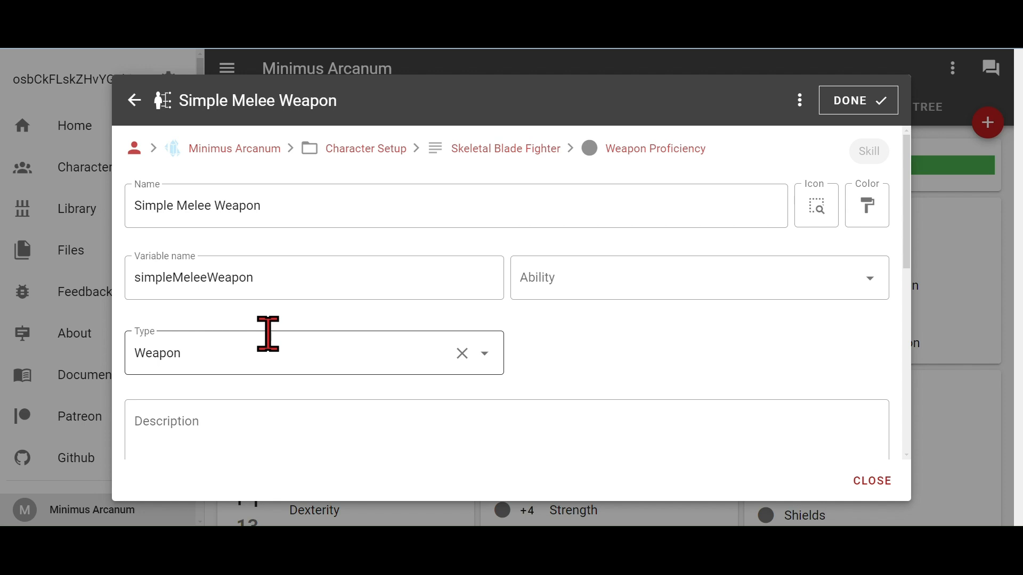
# Enable applying the Simple Melee Weapon skill to targeted tags in its Apply skill settings.
pyautogui.scroll(-1, 256, 354)
pyautogui.scroll(1, 255, 353)
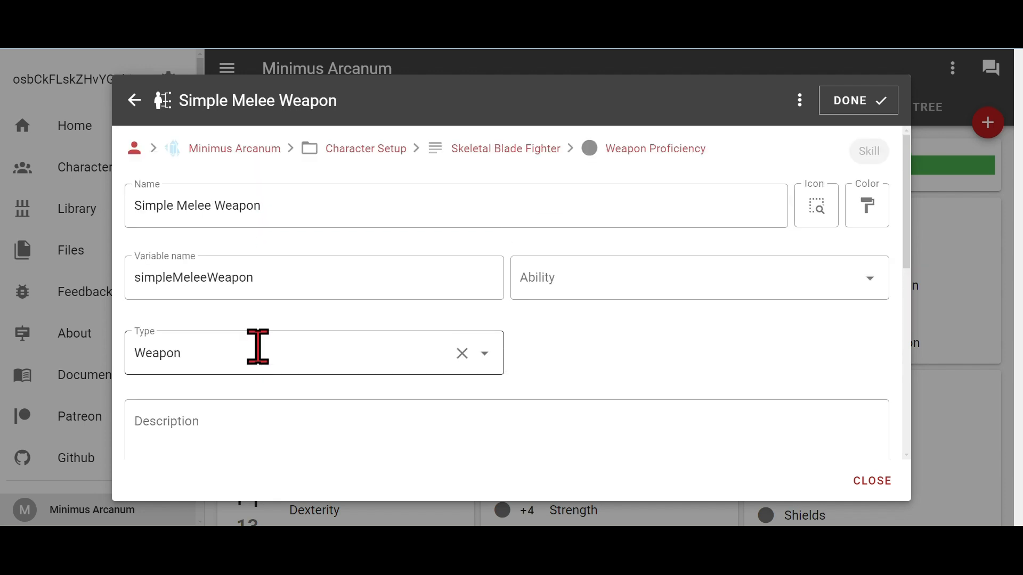
pyautogui.scroll(-6, 376, 342)
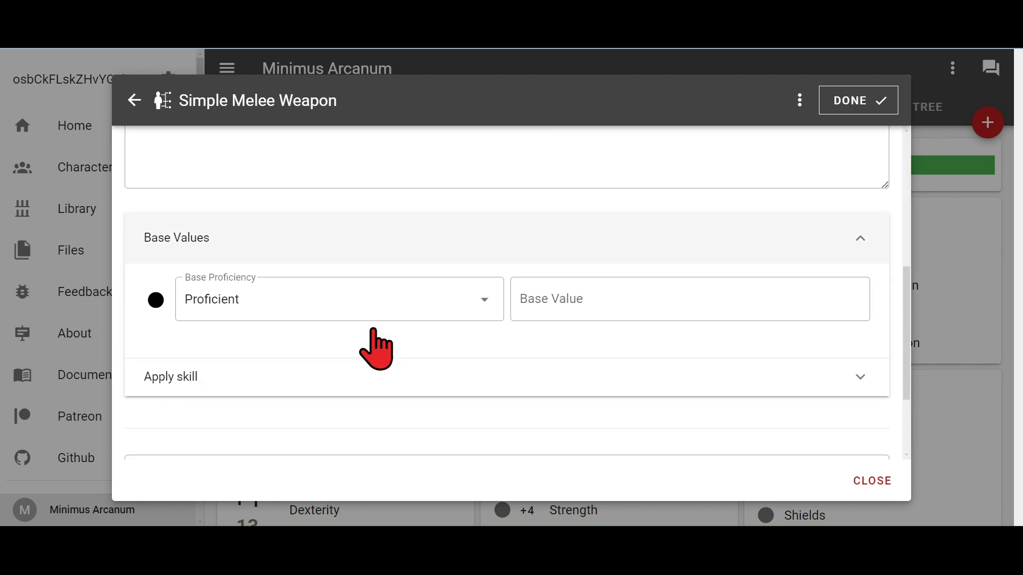
pyautogui.scroll(-2, 458, 379)
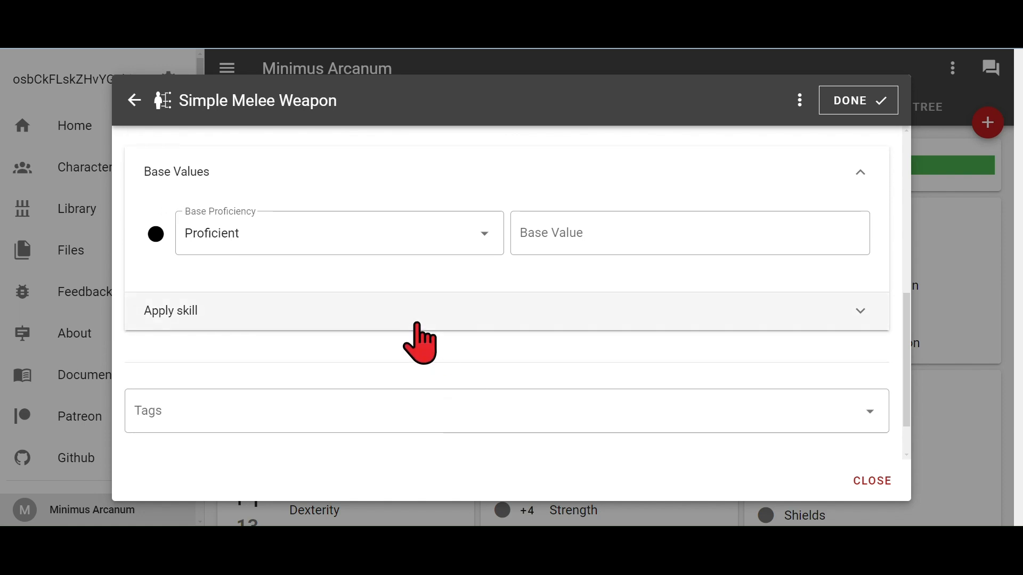
pyautogui.click(493, 318)
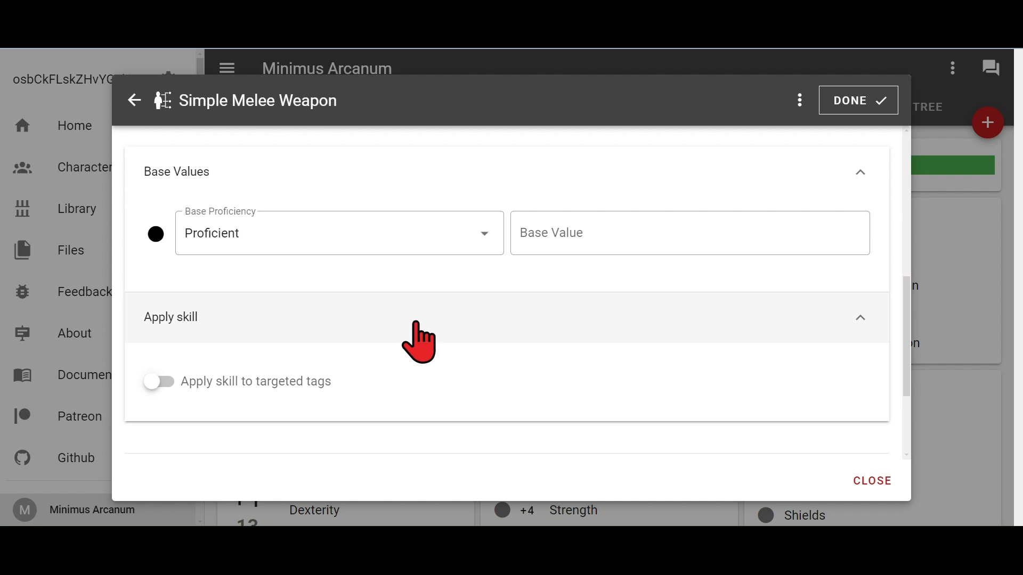
pyautogui.click(158, 381)
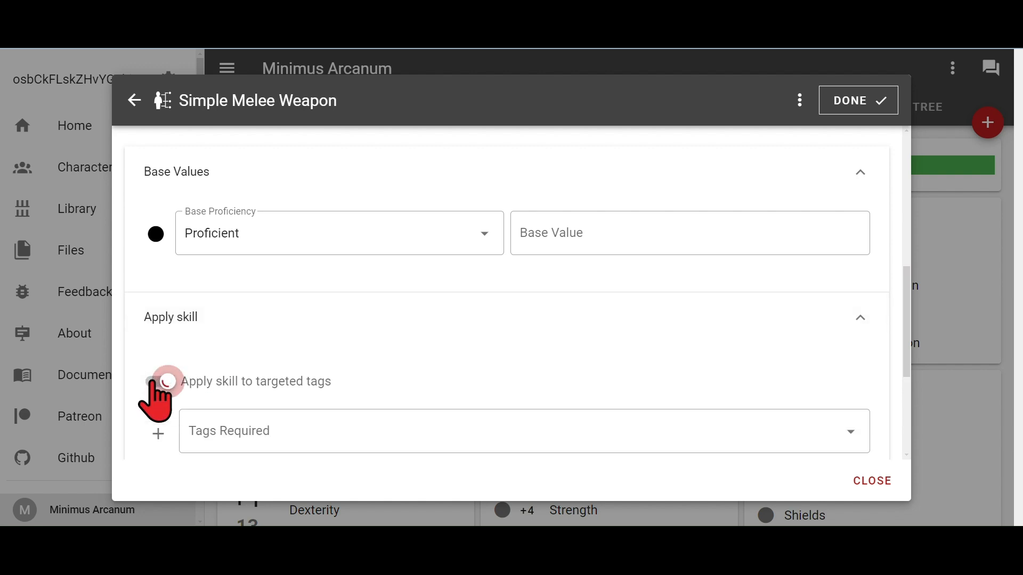
# Set the required target tags of the Simple Melee Weapon skill to simpleWeapon and meleeAttack.
pyautogui.scroll(-3, 383, 371)
pyautogui.click(359, 307)
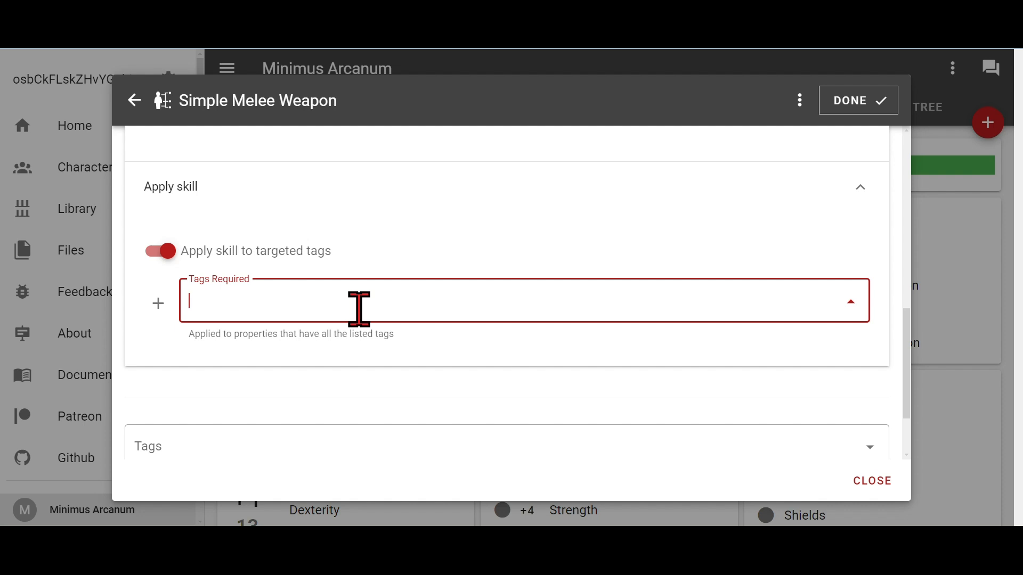
pyautogui.write('simpleWeapon')
pyautogui.press('Return')
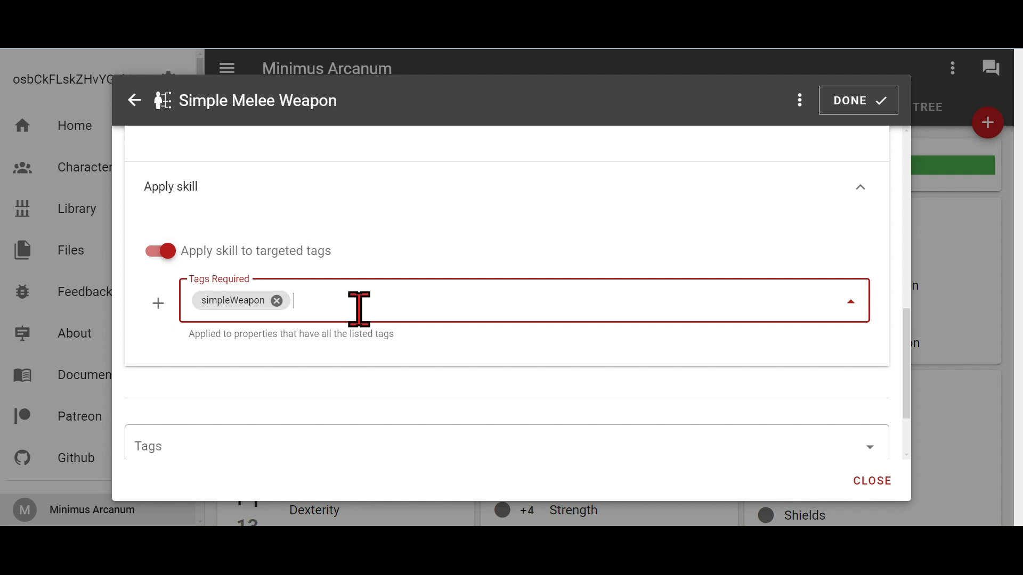
pyautogui.write('meleeAttack')
pyautogui.press('Return')
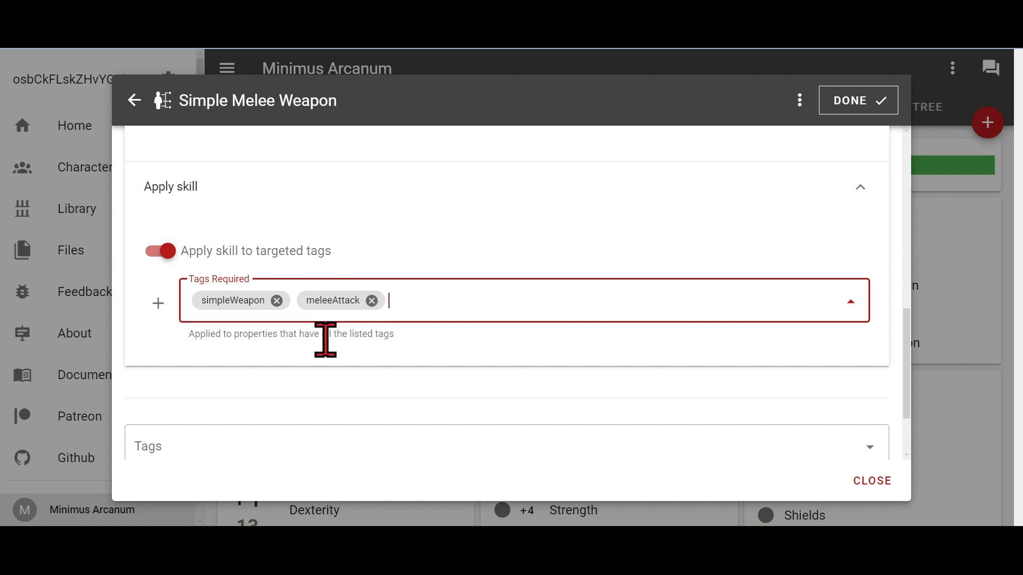
# Add an OR tag group with simpleWeapon and thrownAttack to the Simple Melee Weapon skill, finish editing and return to the stats.
pyautogui.click(158, 304)
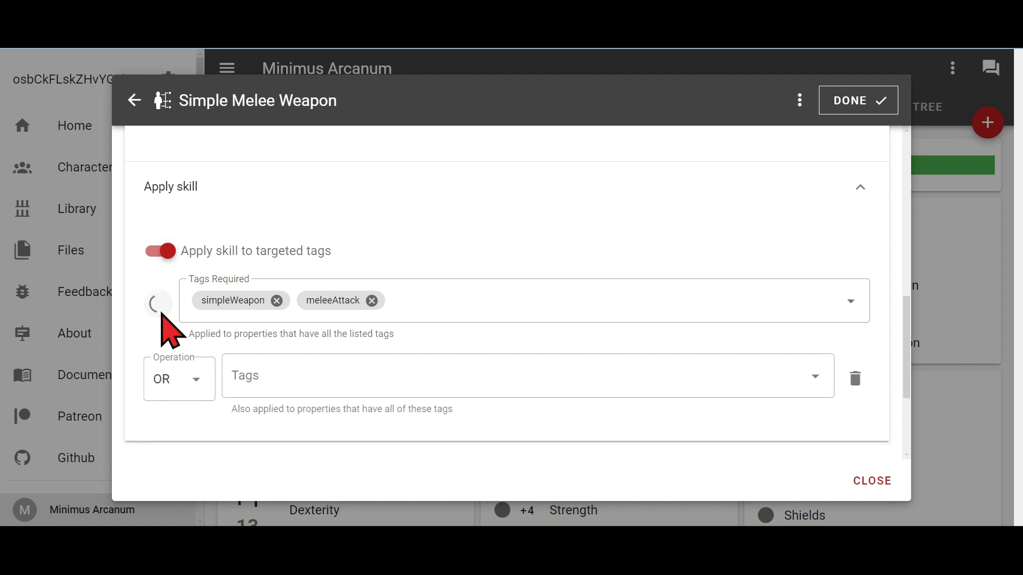
pyautogui.click(293, 368)
pyautogui.write('simpleW')
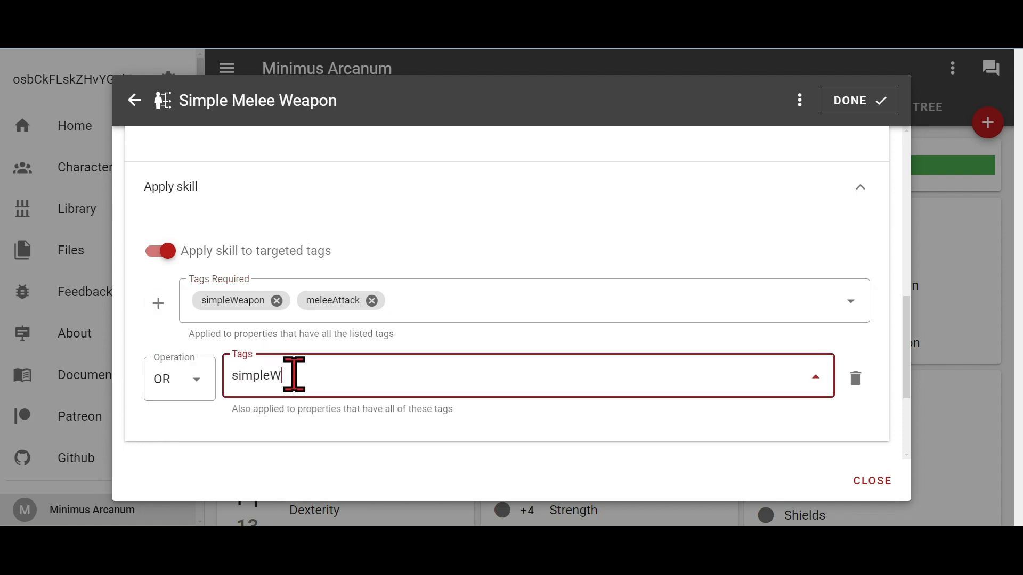
pyautogui.write('eapon')
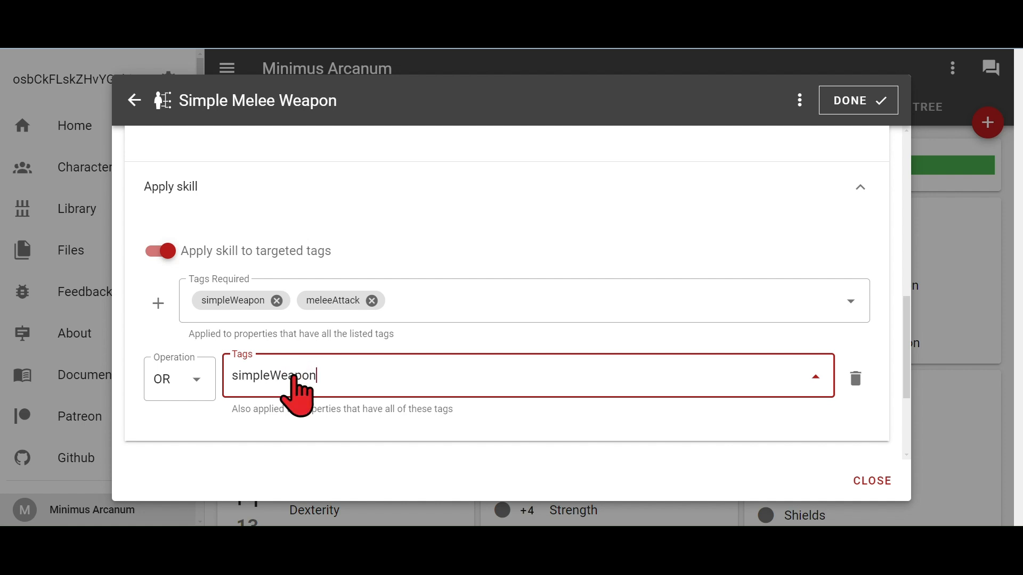
pyautogui.press('Return')
pyautogui.write('thrown')
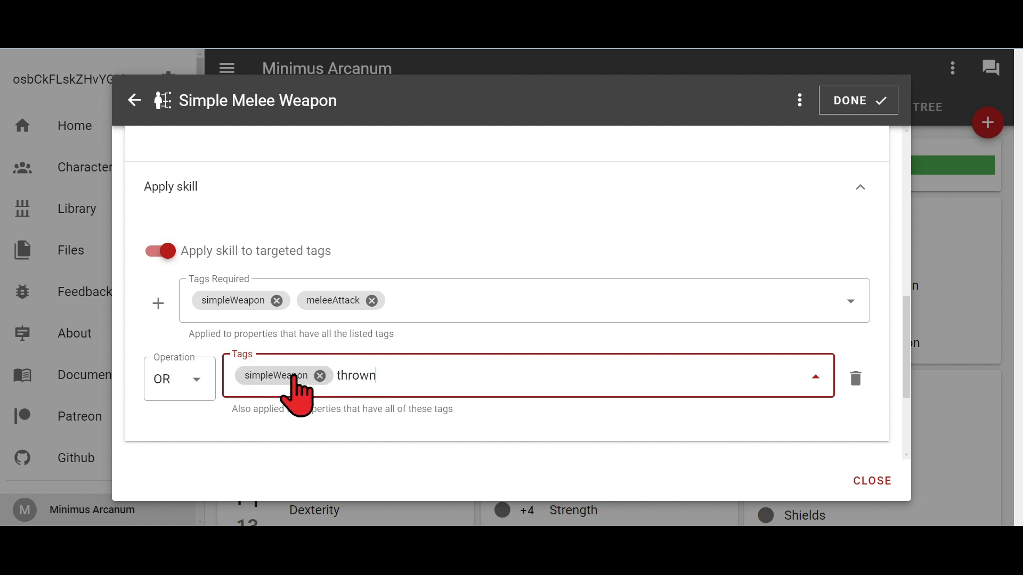
pyautogui.write('Attack')
pyautogui.press('Return')
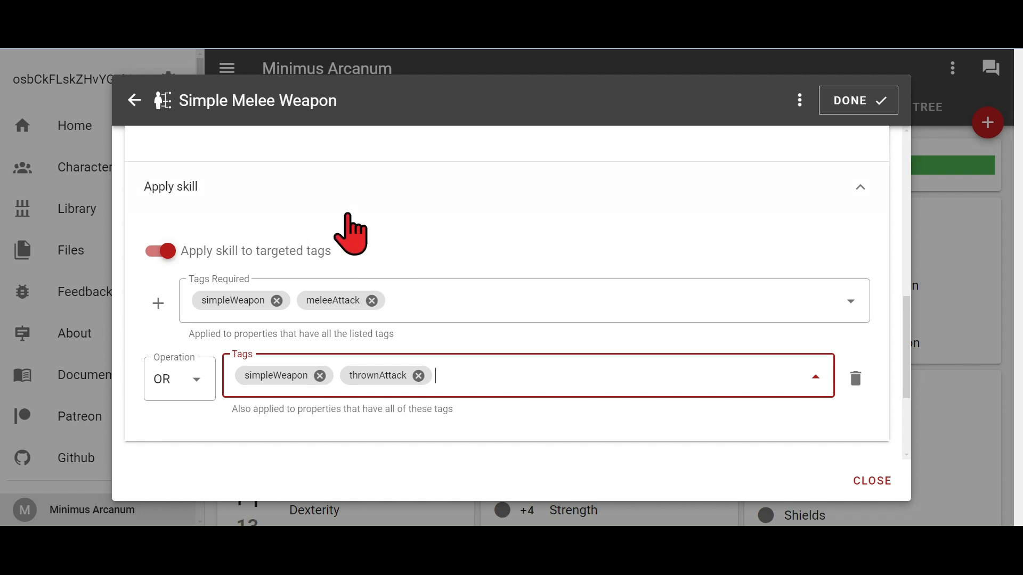
pyautogui.scroll(-3, 779, 369)
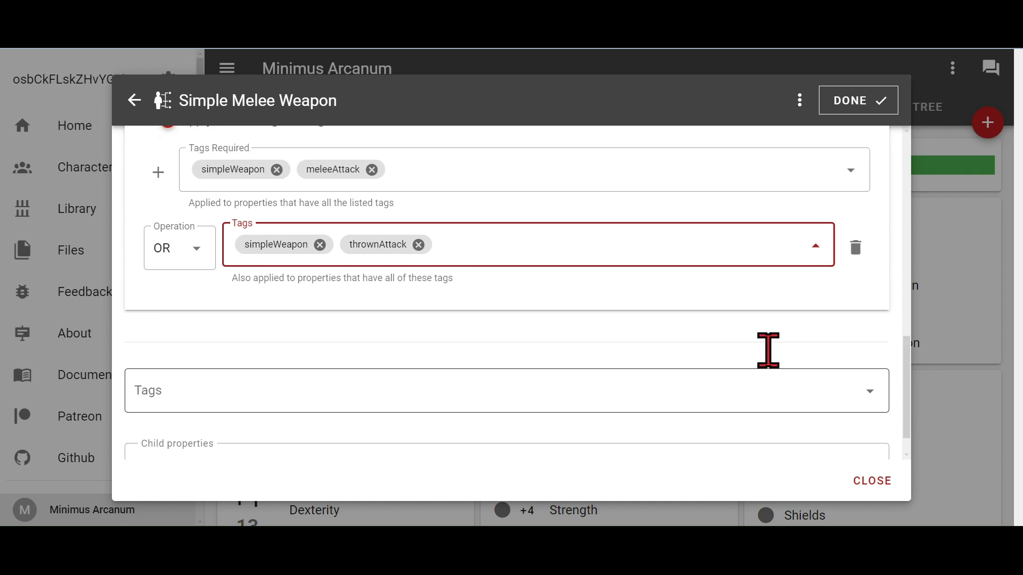
pyautogui.scroll(4, 767, 350)
pyautogui.click(846, 101)
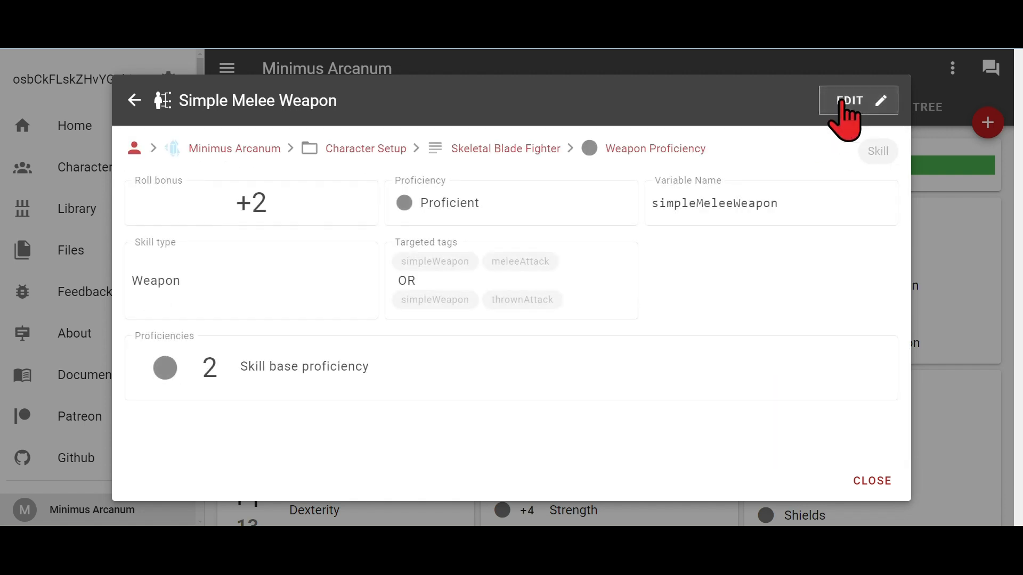
pyautogui.click(134, 101)
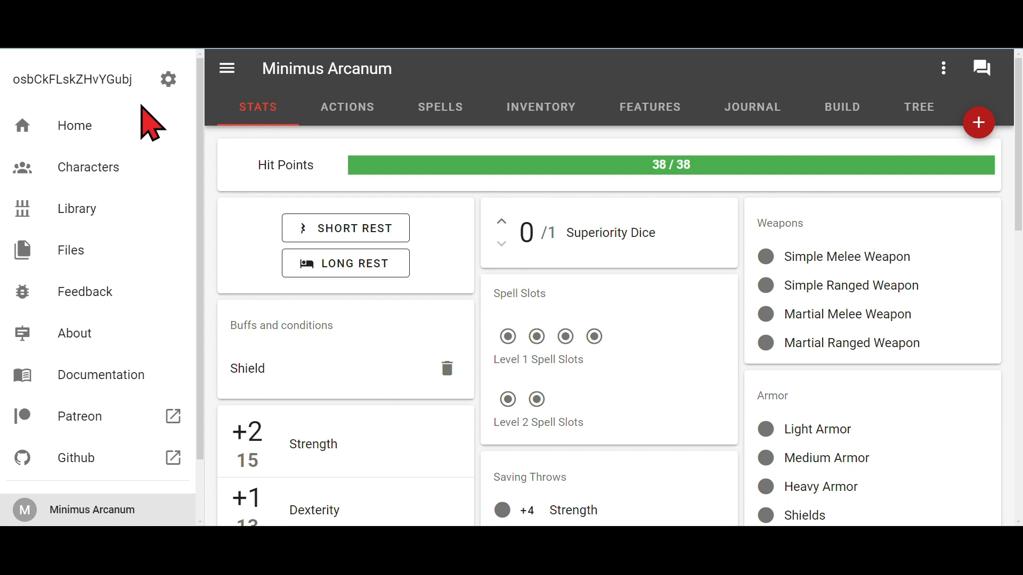
# Open the Simple Ranged Weapon skill for editing and enable applying it to targeted tags.
pyautogui.click(772, 284)
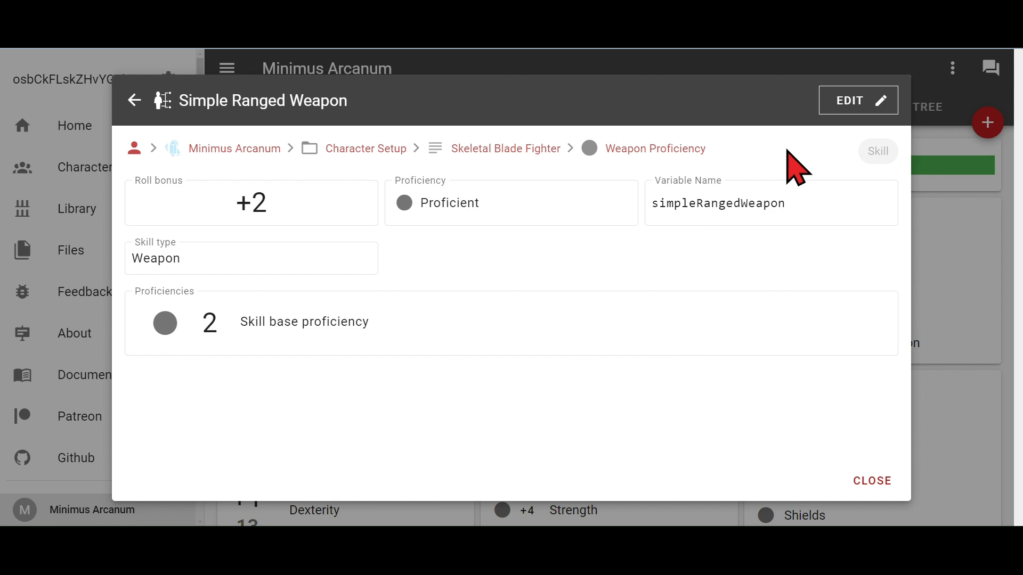
pyautogui.click(833, 103)
pyautogui.scroll(-1, 514, 352)
pyautogui.scroll(-10, 511, 354)
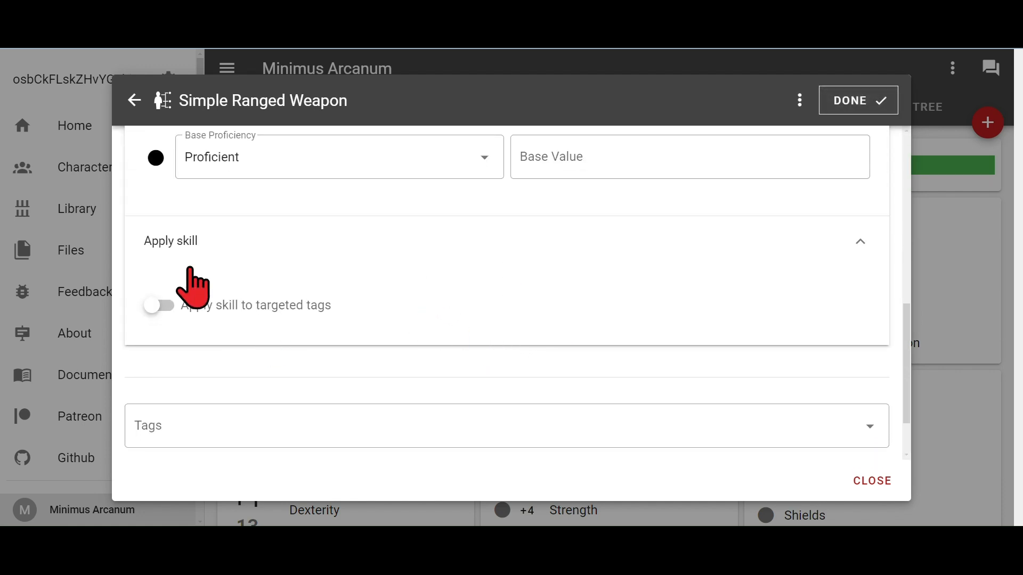
pyautogui.click(161, 303)
# Set the Simple Ranged Weapon skill's required tags to simpleWeapon and rangedAttack, finish editing and return to the stats.
pyautogui.click(275, 346)
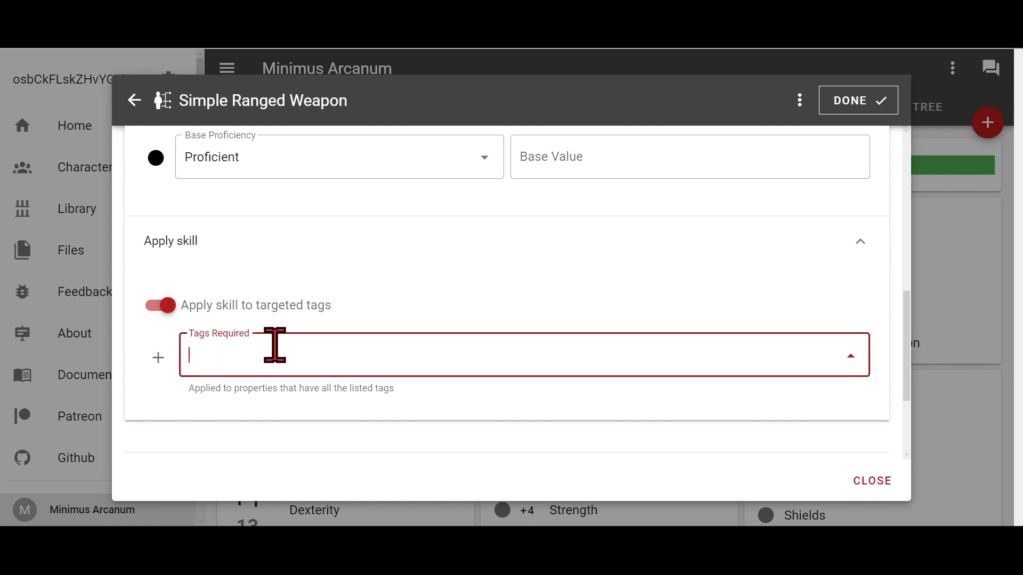
pyautogui.write('simpleWeapon')
pyautogui.press('Return')
pyautogui.write('rangedAttack')
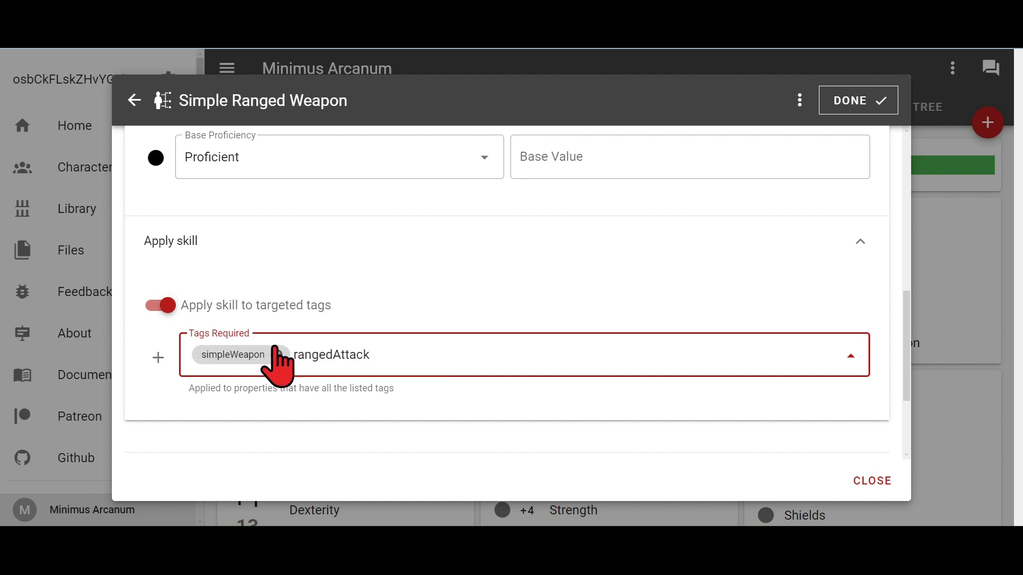
pyautogui.press('Return')
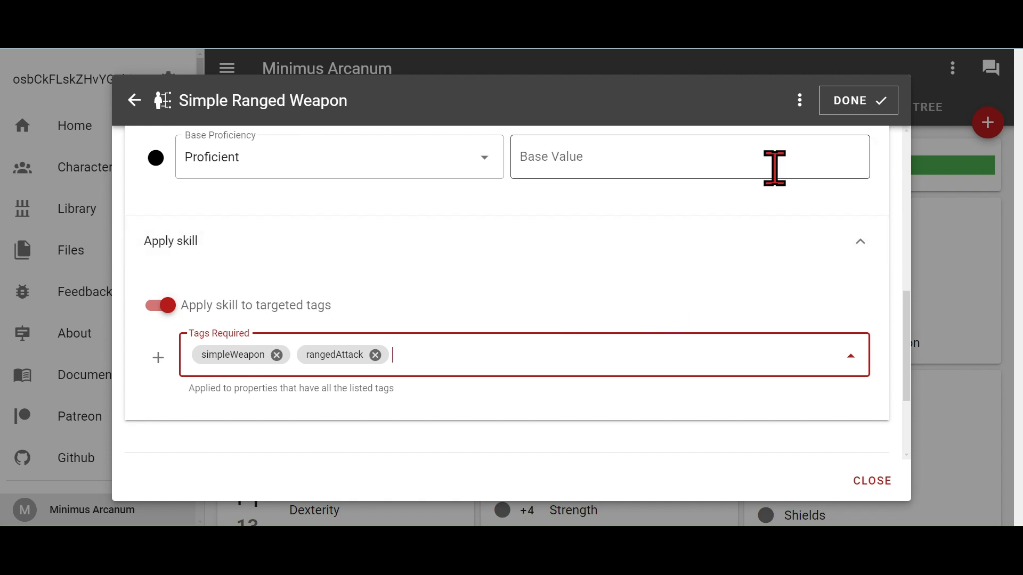
pyautogui.click(845, 104)
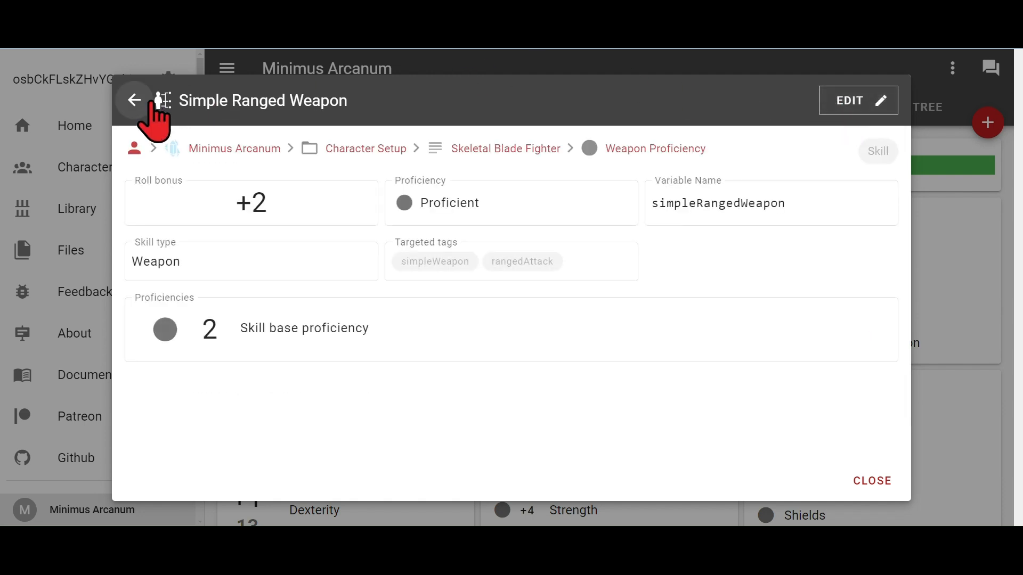
pyautogui.click(134, 100)
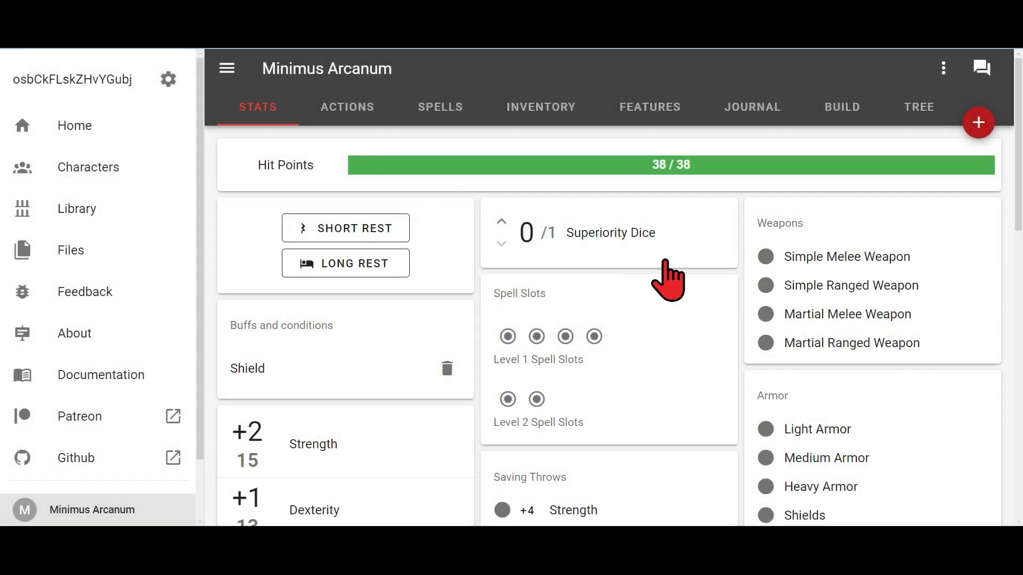
# Open the Martial Melee Weapon skill for editing and enable applying it to targeted tags.
pyautogui.click(770, 315)
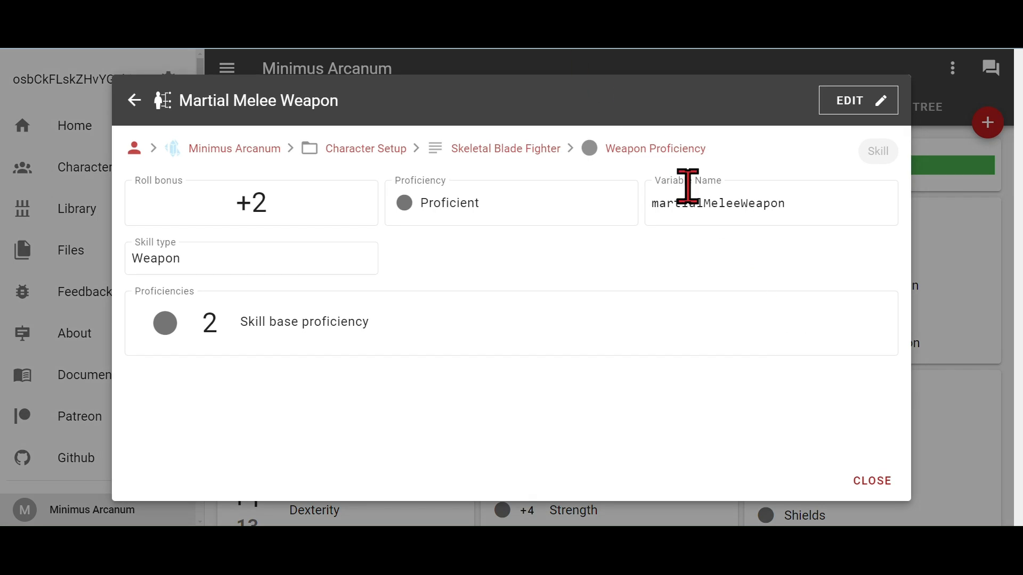
pyautogui.click(860, 102)
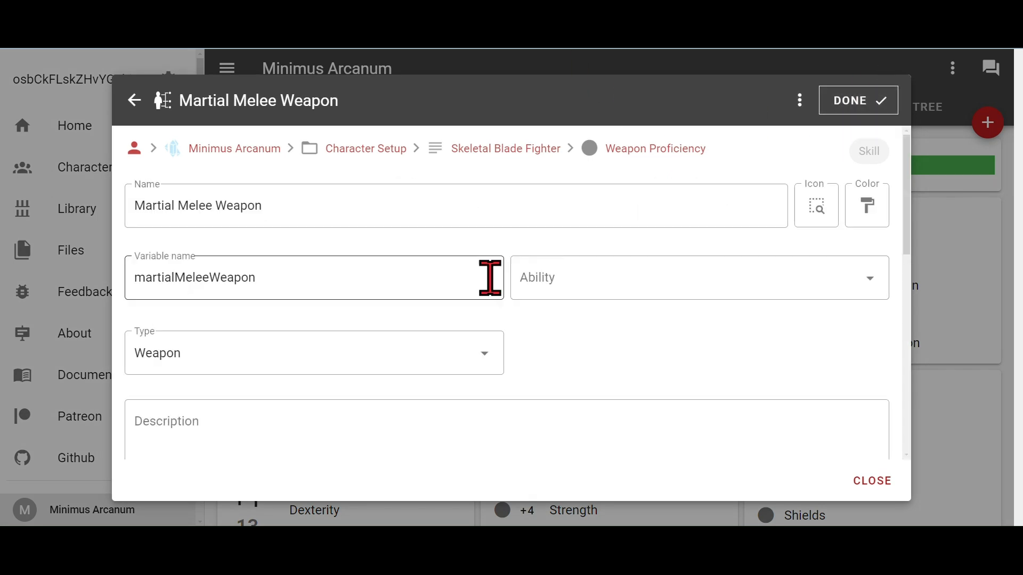
pyautogui.scroll(-6, 489, 277)
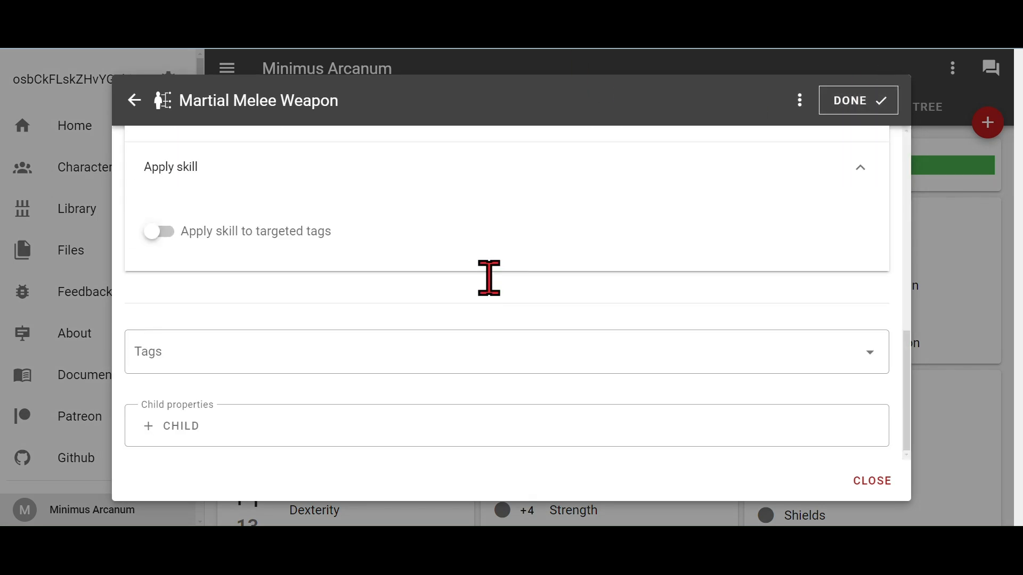
pyautogui.click(170, 232)
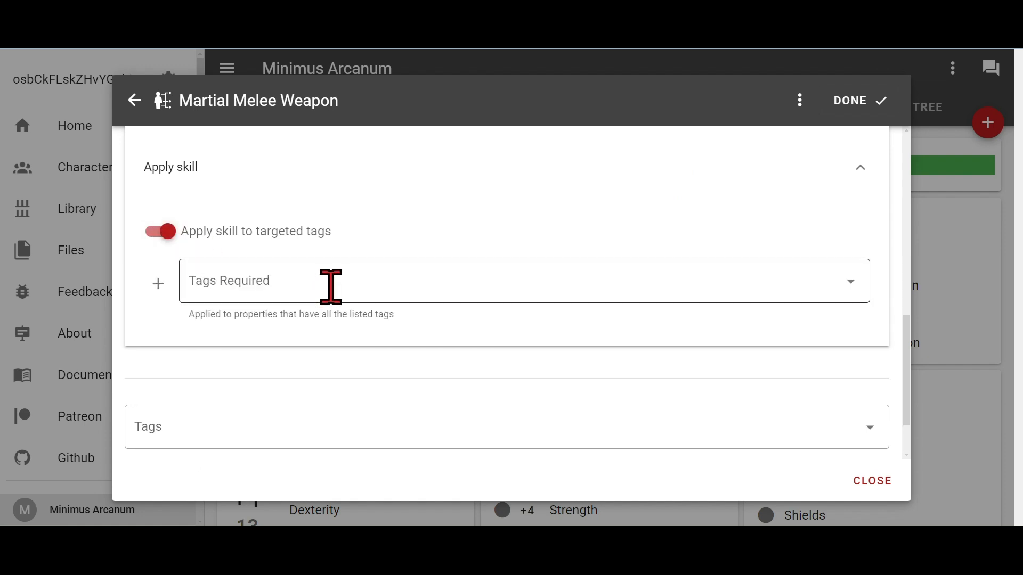
# Set the required target tags of the Martial Melee Weapon skill to martialWeapon and meleeAttack.
pyautogui.click(414, 281)
pyautogui.write('martialWeapon')
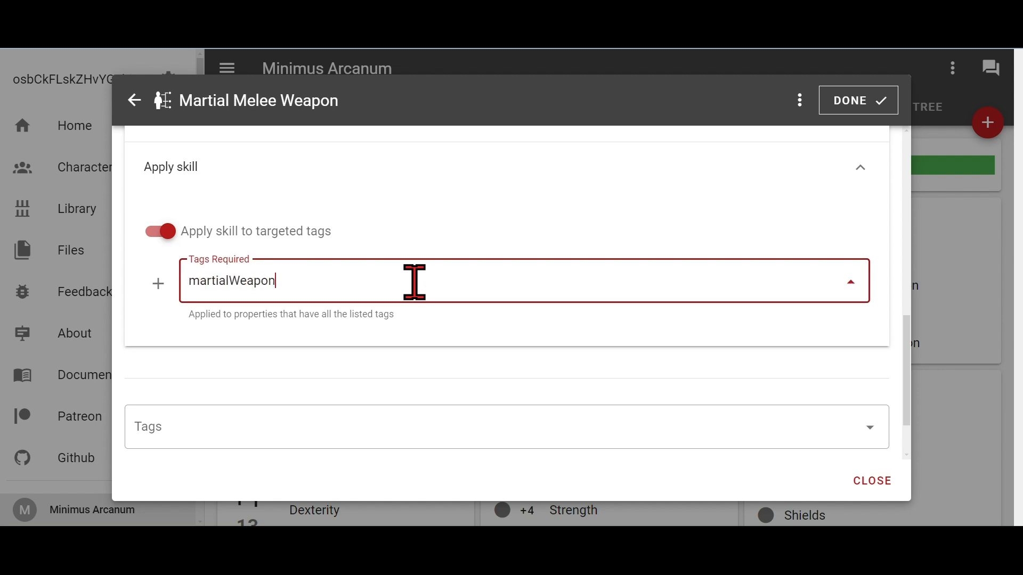
pyautogui.press('Return')
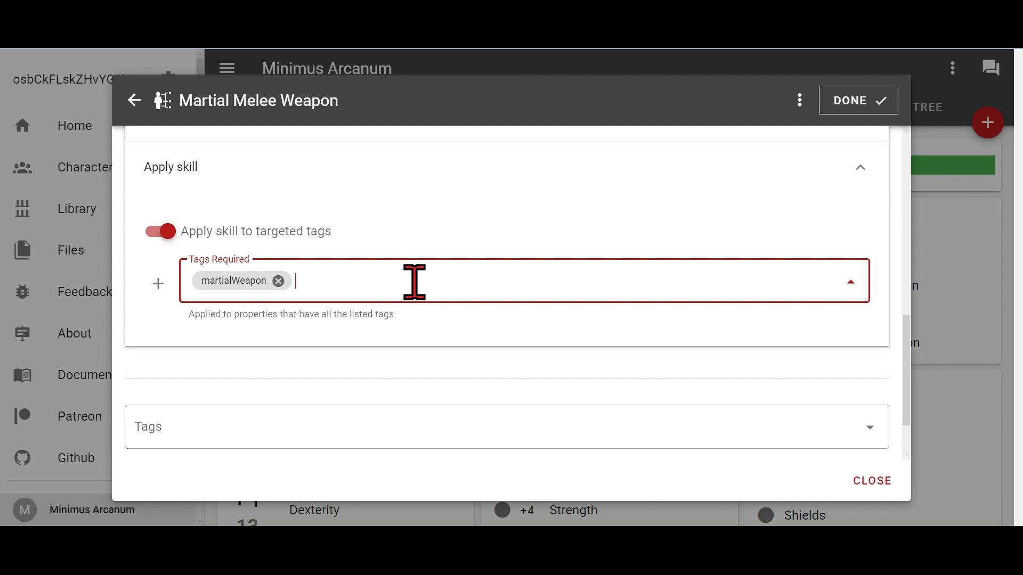
pyautogui.write('meleeAttack')
pyautogui.press('Return')
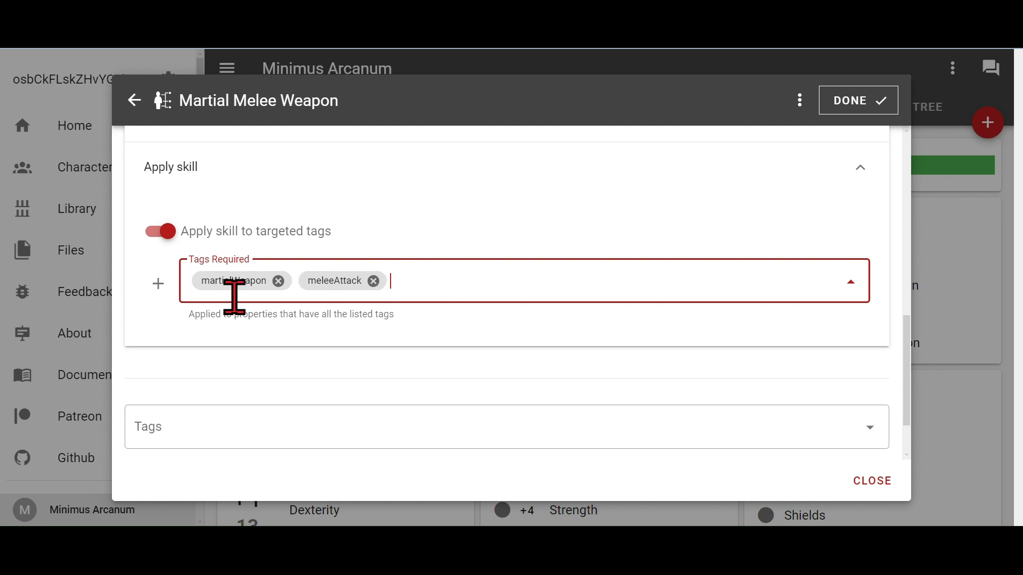
# Add an OR tag group with martialWeapon and thrownAttack to the Martial Melee Weapon skill, finish editing and return to the stats.
pyautogui.click(158, 283)
pyautogui.click(246, 357)
pyautogui.write('martialWeapon')
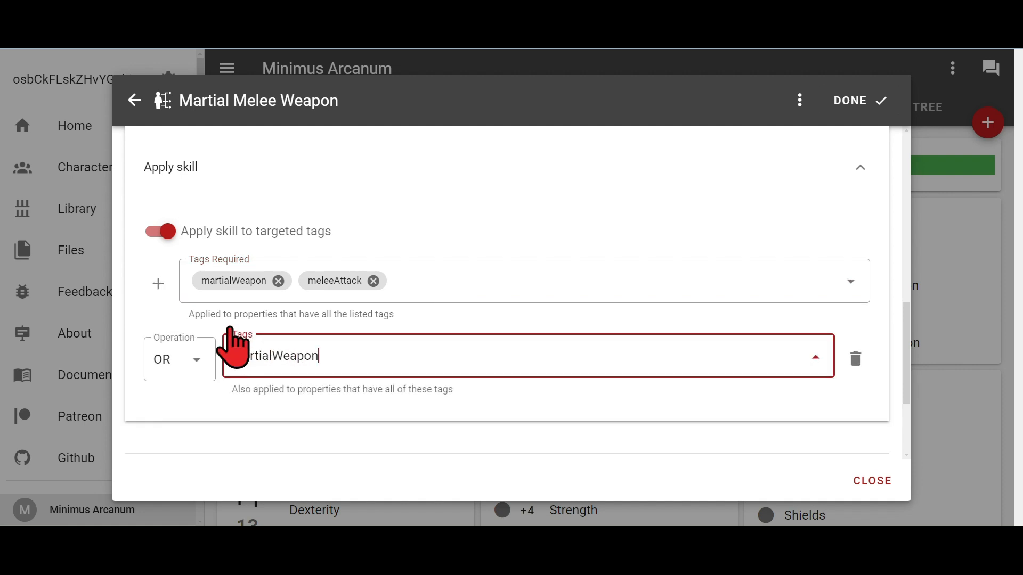
pyautogui.press('Return')
pyautogui.write('thr')
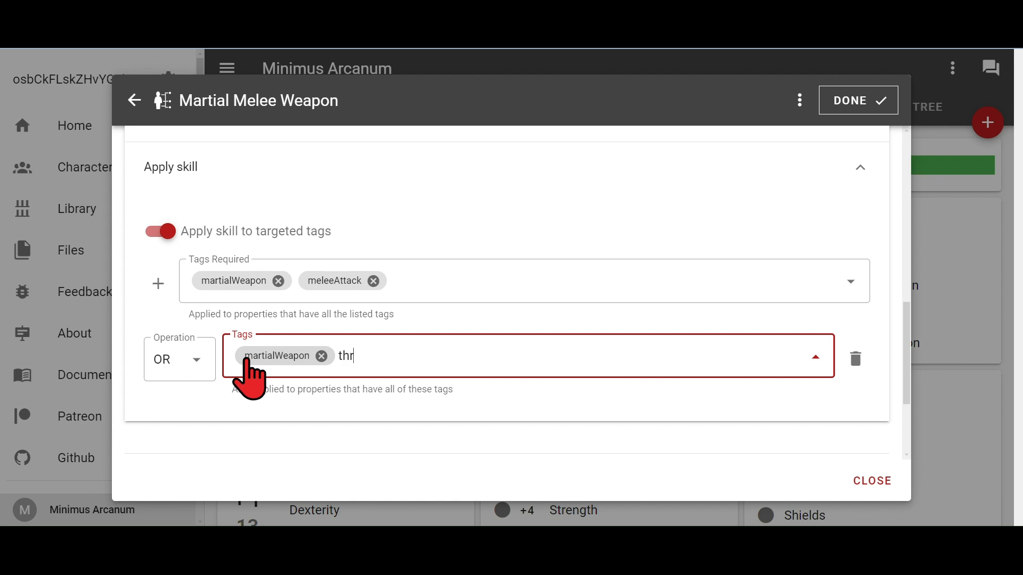
pyautogui.write('ownAttack')
pyautogui.press('Return')
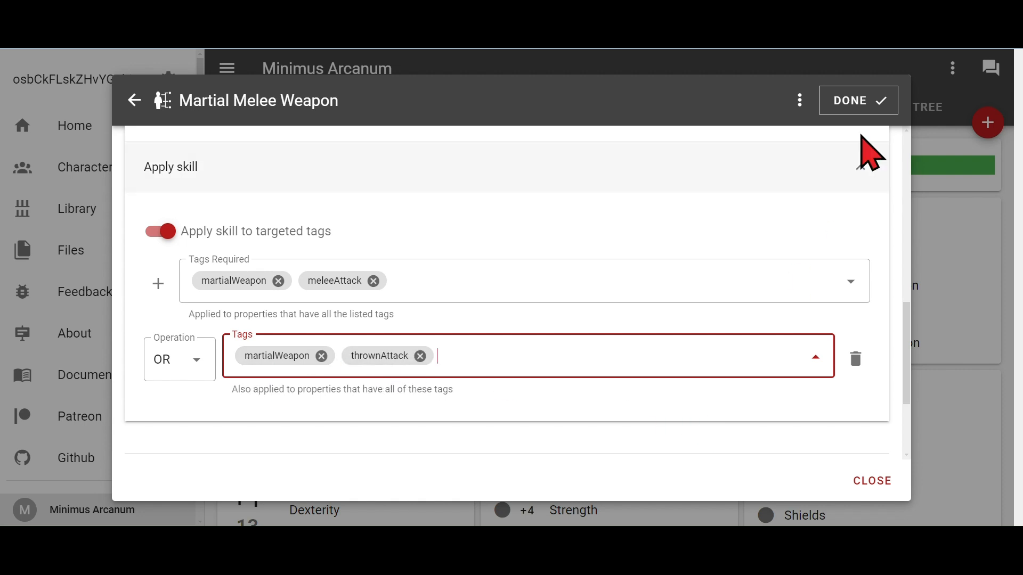
pyautogui.click(854, 104)
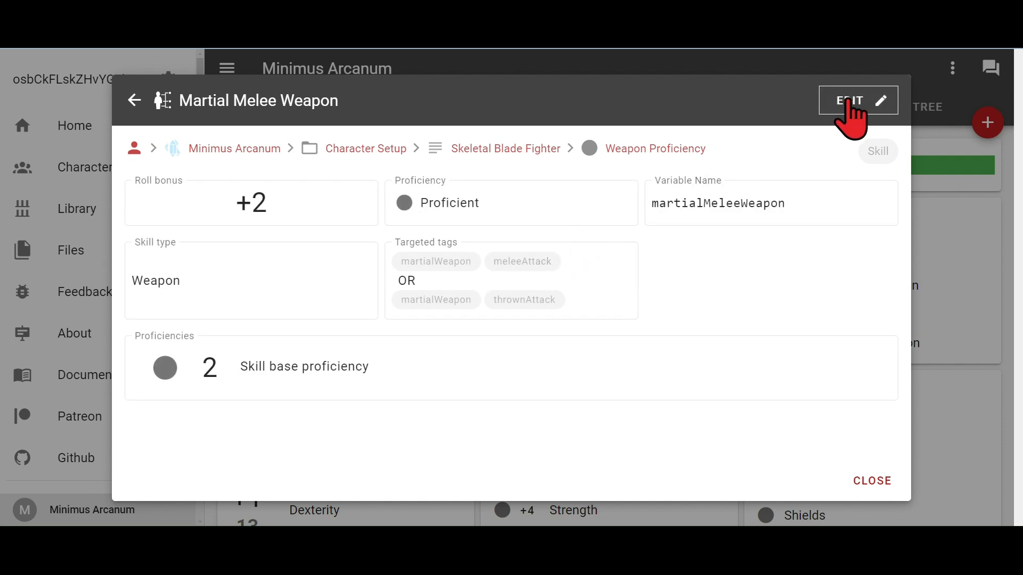
pyautogui.click(134, 100)
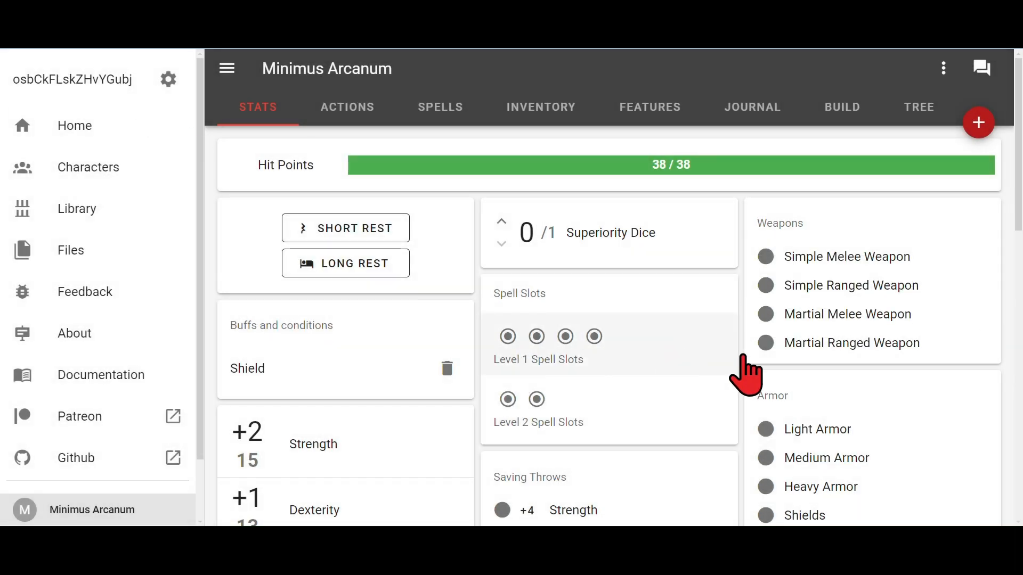
# Open the Martial Ranged Weapon skill for editing and enable applying it to targeted tags.
pyautogui.click(785, 345)
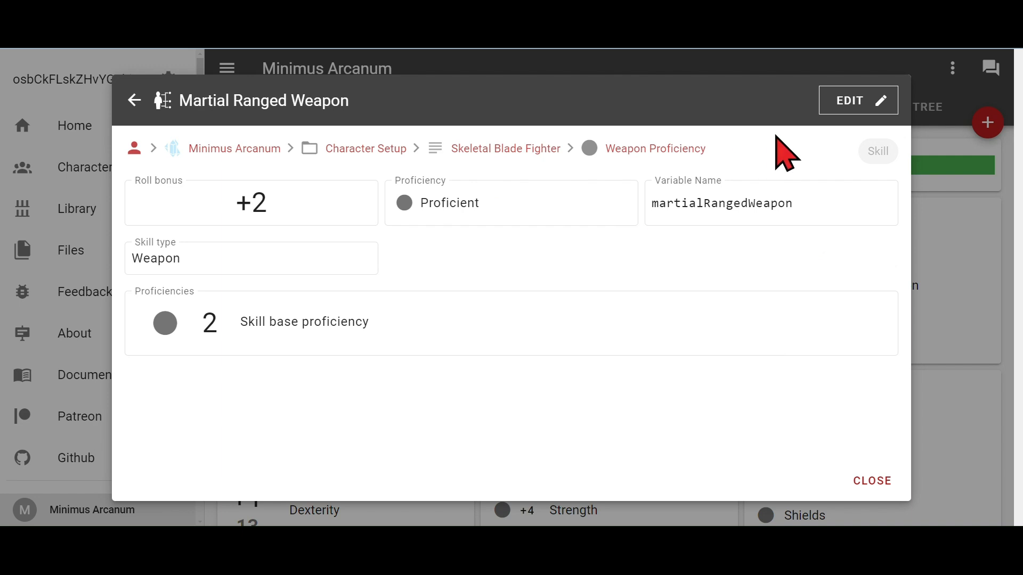
pyautogui.click(849, 101)
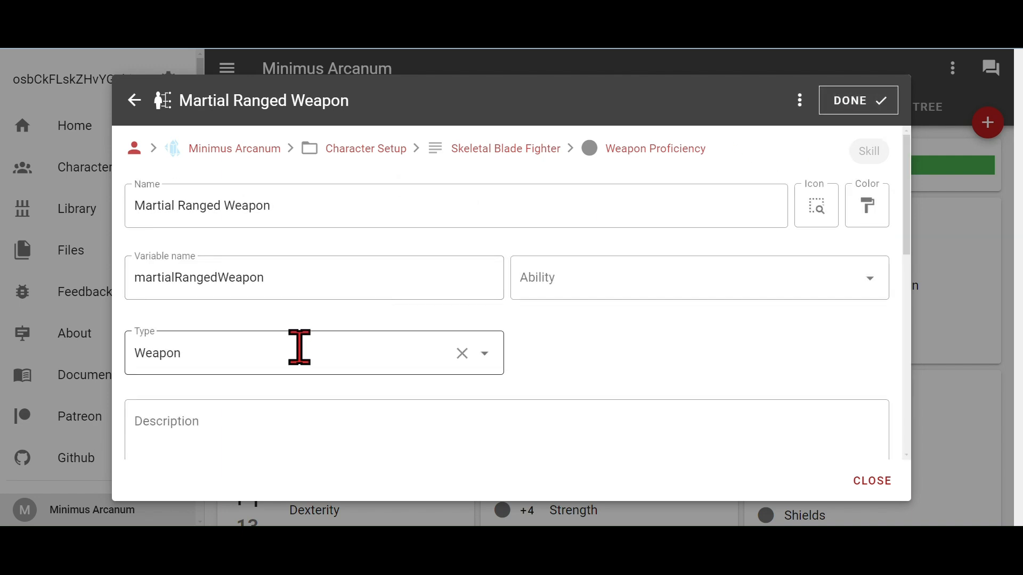
pyautogui.scroll(-6, 296, 347)
pyautogui.click(160, 388)
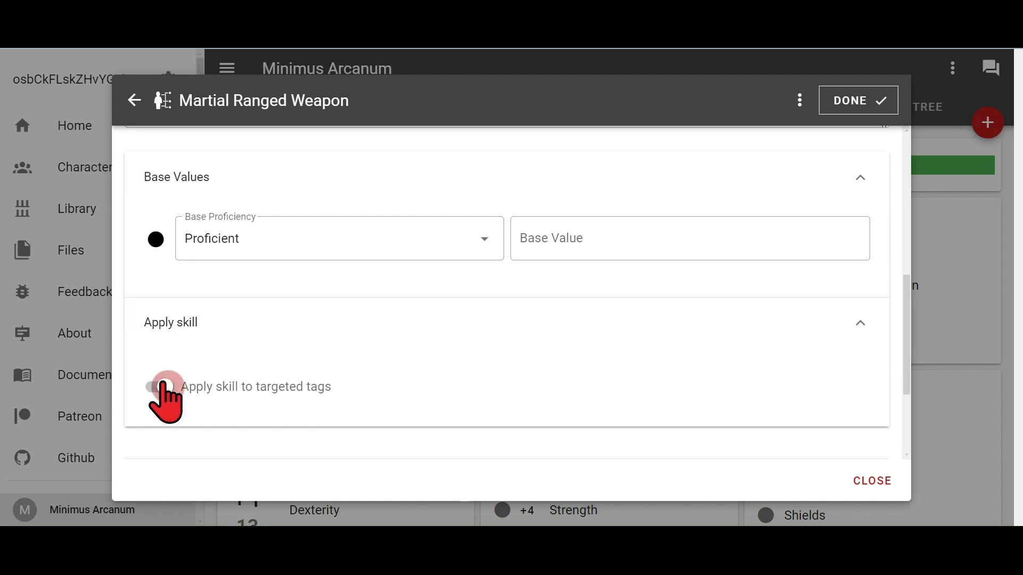
# Set the Martial Ranged Weapon skill's required tags to martialWeapon and rangedAttack, finish editing and return to the stats.
pyautogui.scroll(-2, 320, 373)
pyautogui.click(299, 360)
pyautogui.write('m')
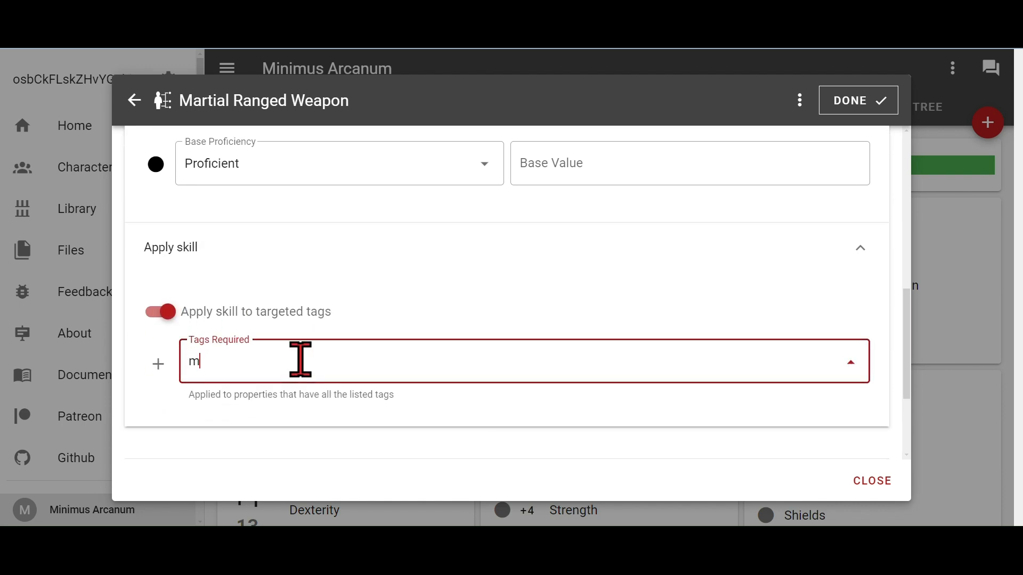
pyautogui.write('artialWeapon')
pyautogui.press('Return')
pyautogui.write('rangedAttack')
pyautogui.press('Return')
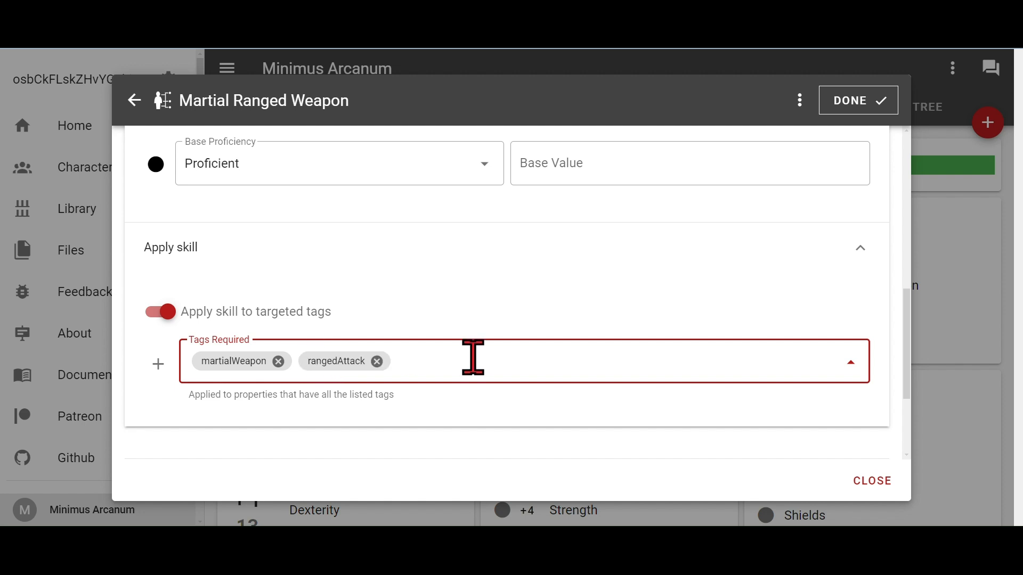
pyautogui.click(870, 98)
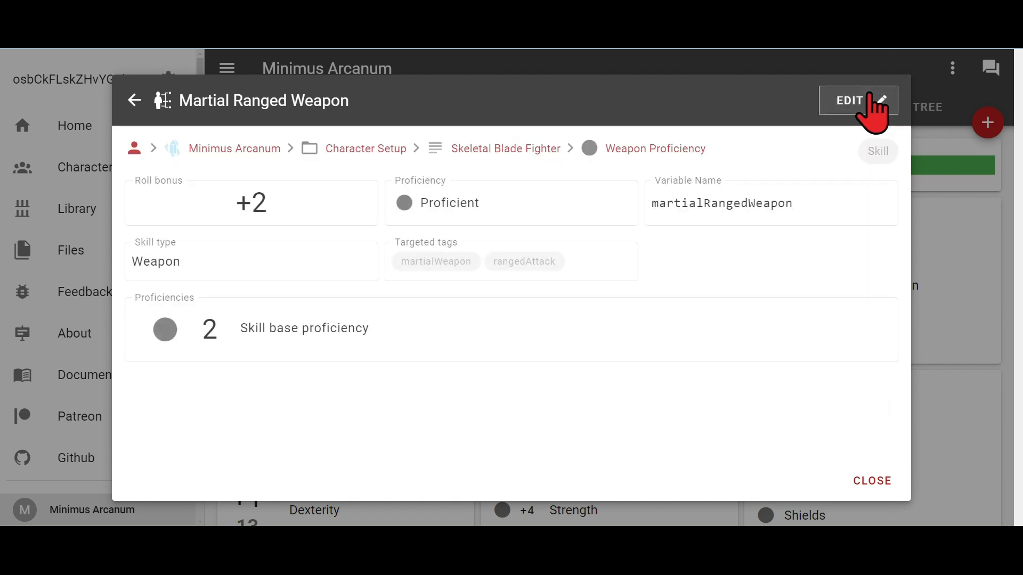
pyautogui.click(135, 101)
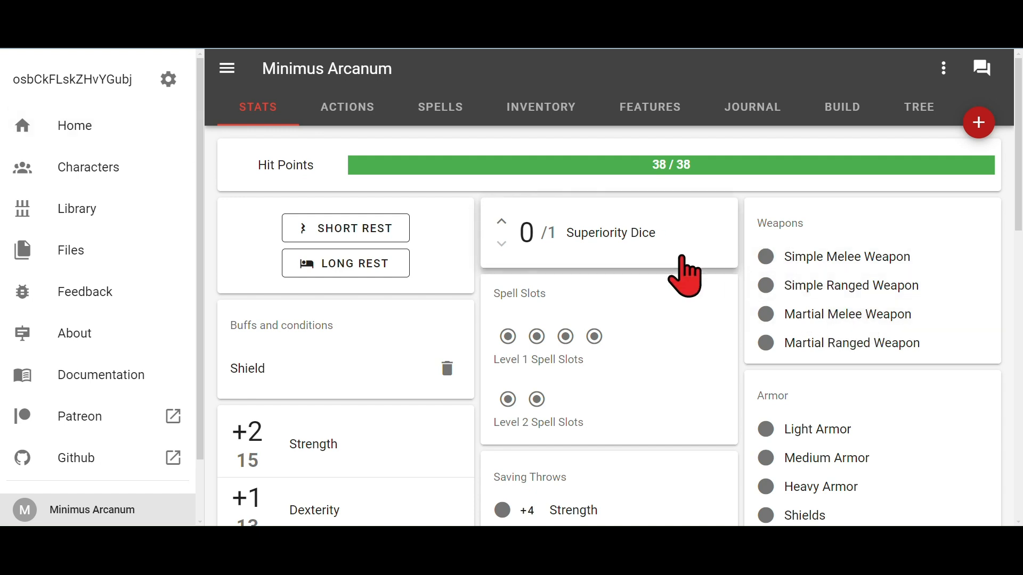
# Review the weapon, armor, tool and language proficiencies alongside the saving throws and skills on the character's stats page.
pyautogui.scroll(-2, 669, 423)
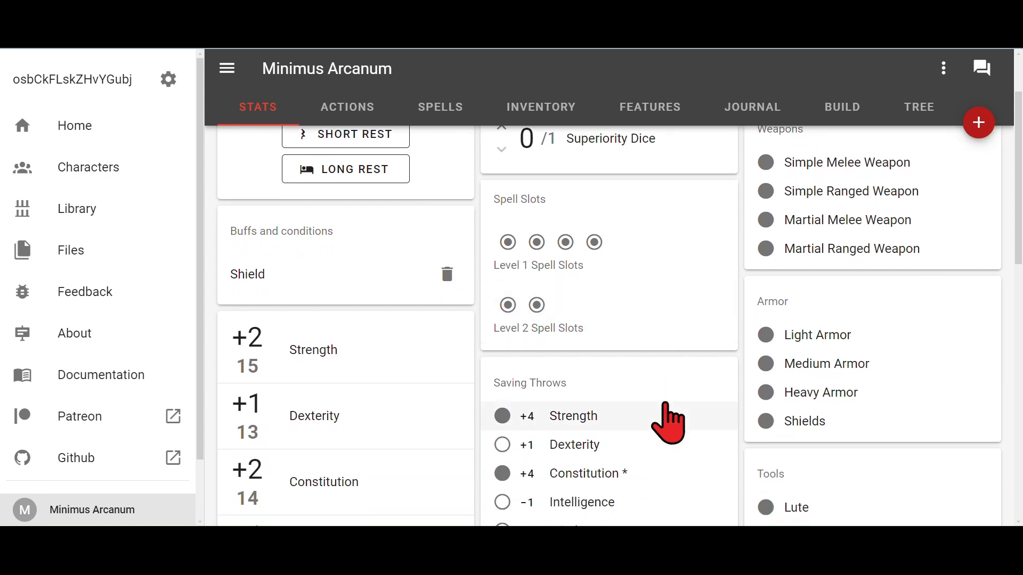
pyautogui.scroll(-8, 669, 424)
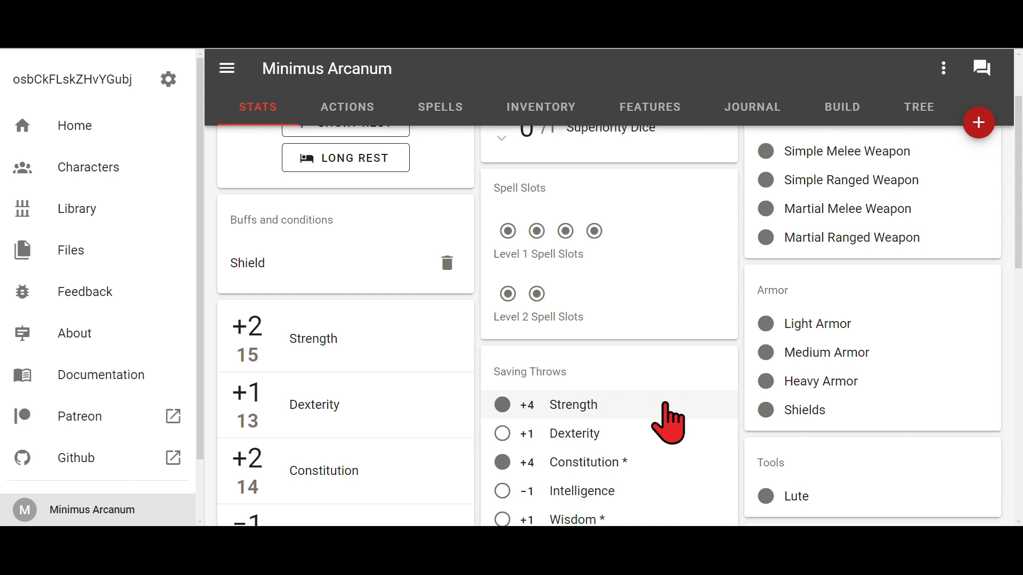
pyautogui.scroll(10, 669, 424)
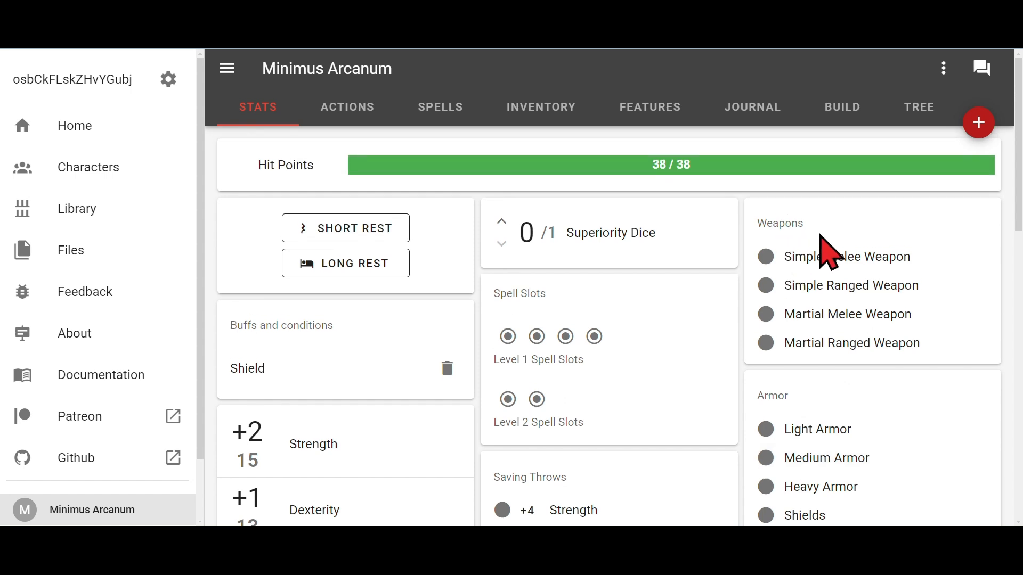
pyautogui.scroll(-4, 828, 232)
pyautogui.scroll(2, 834, 229)
pyautogui.scroll(-5, 831, 229)
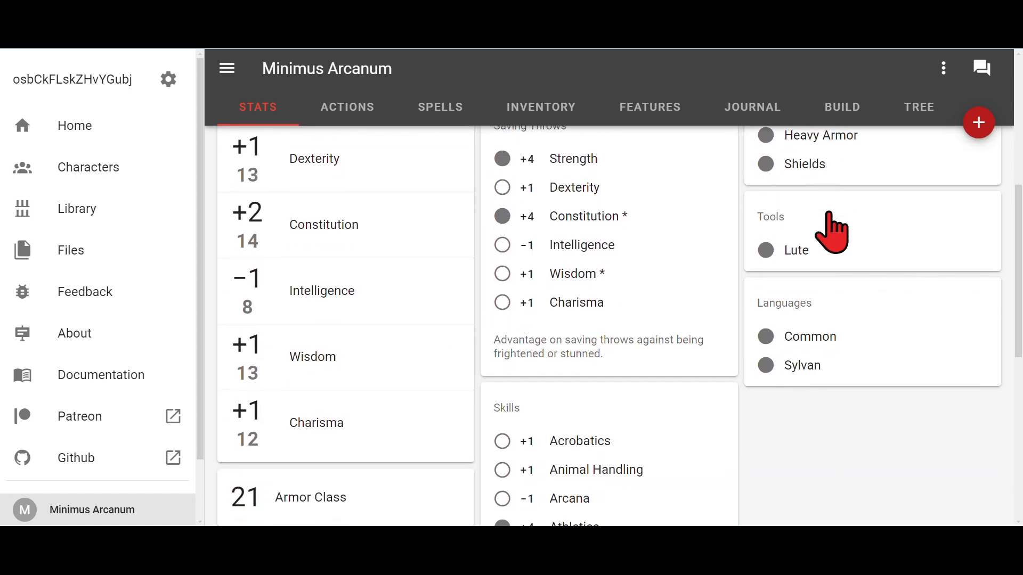
pyautogui.scroll(-5, 832, 229)
pyautogui.scroll(10, 832, 229)
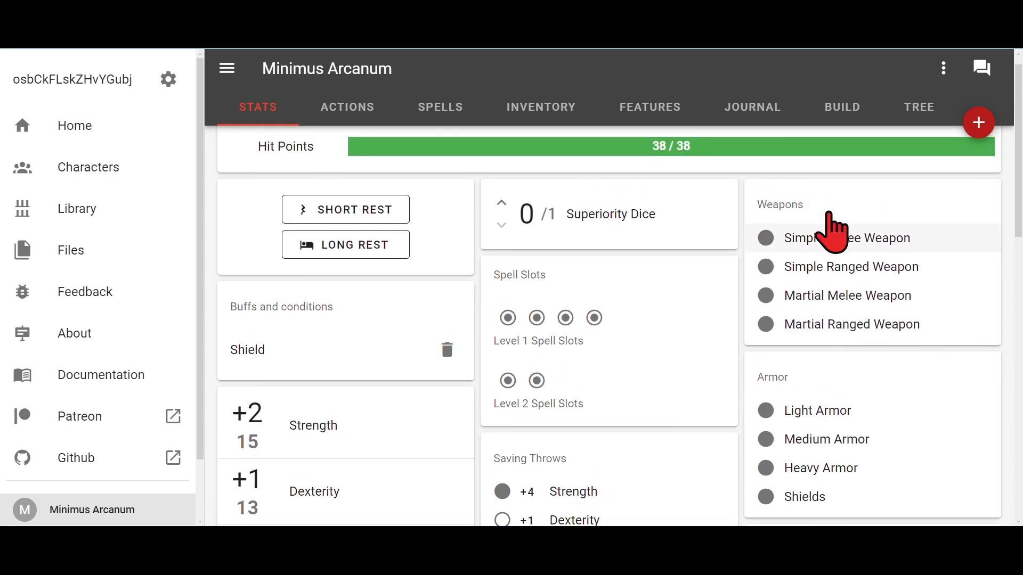
pyautogui.scroll(-1, 832, 229)
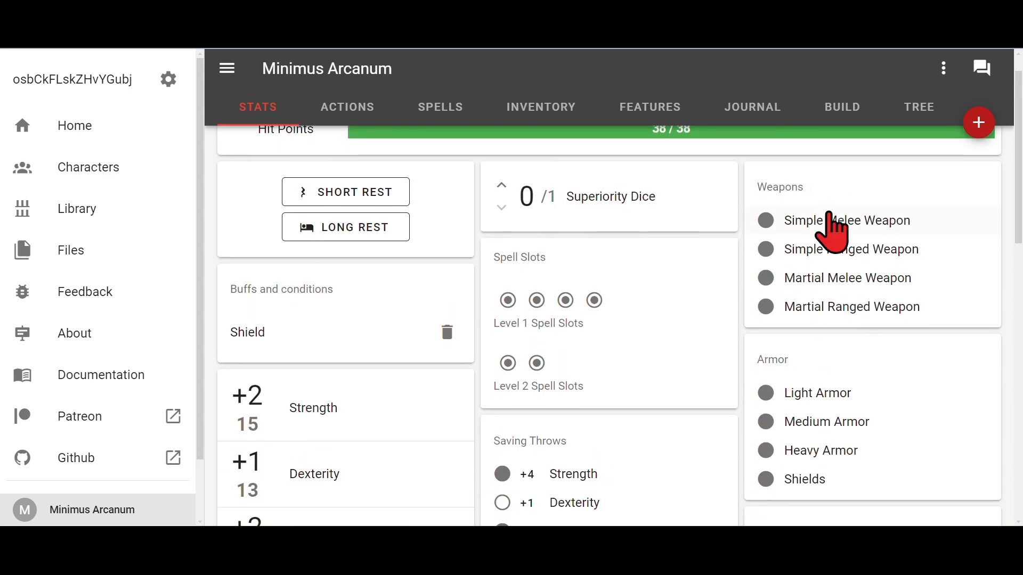
pyautogui.scroll(-3, 876, 409)
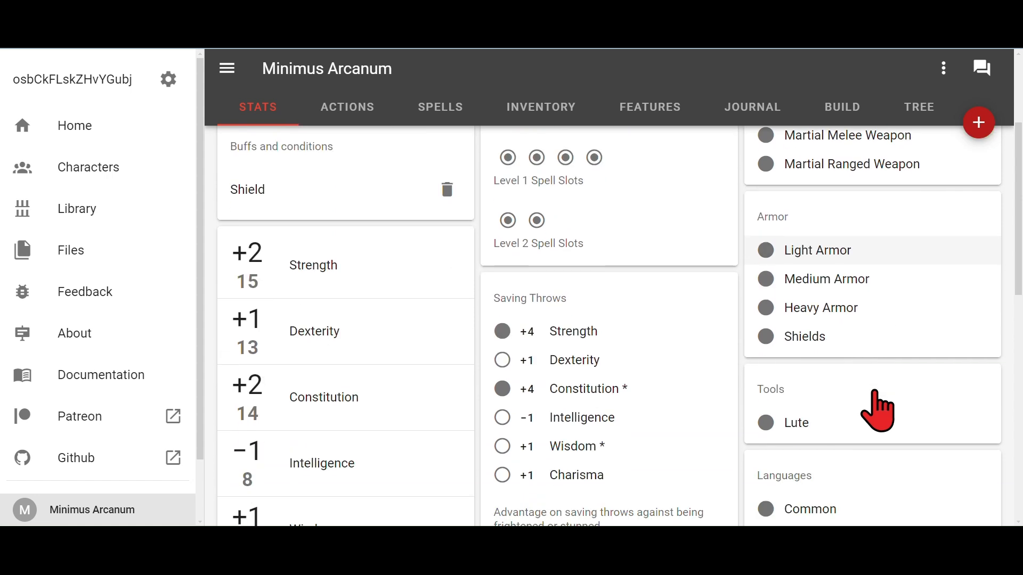
pyautogui.scroll(-1, 876, 410)
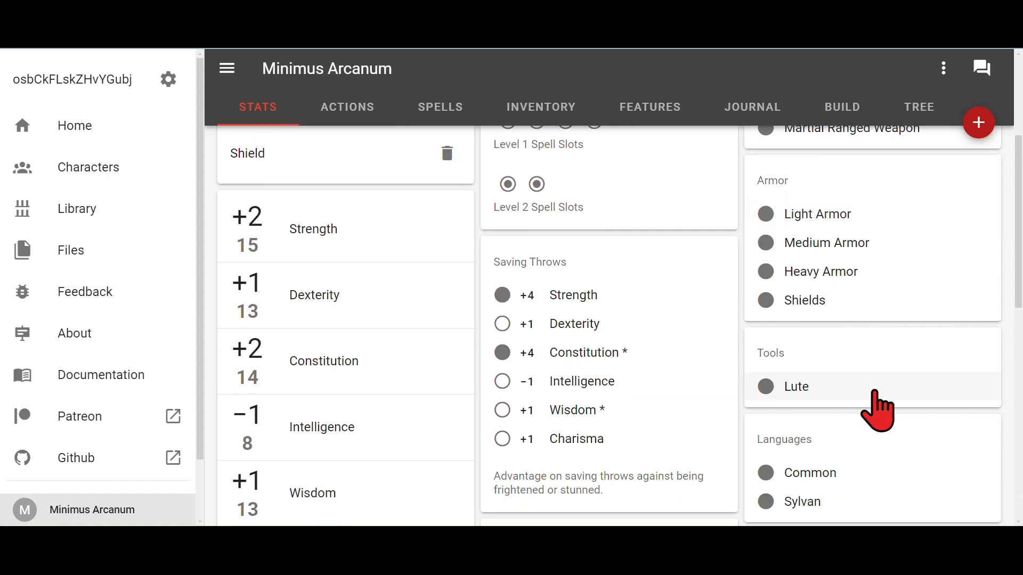